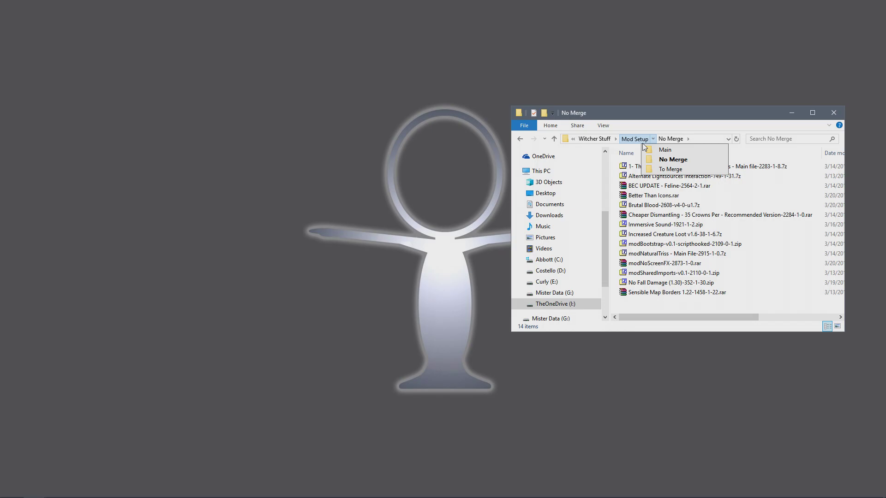
# Open the Main folder in Mod Setup, enlarge the window to show all its archives and move it up.
pyautogui.click(697, 150)
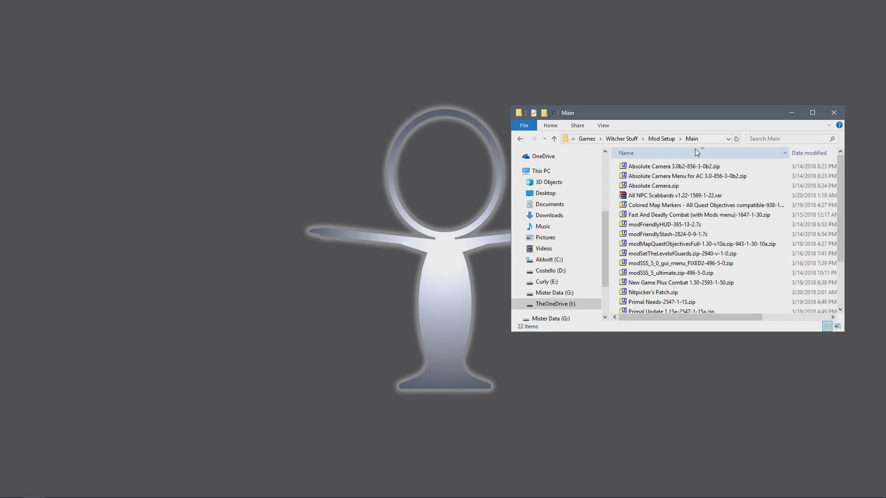
pyautogui.scroll(-2, 703, 235)
pyautogui.scroll(2, 702, 250)
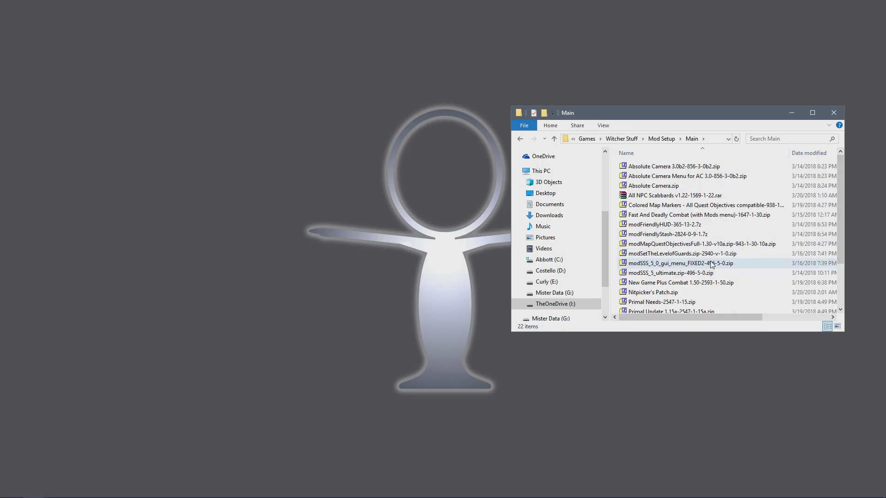
pyautogui.moveTo(842, 332); pyautogui.dragTo(872, 474)
pyautogui.moveTo(745, 113); pyautogui.dragTo(748, 12)
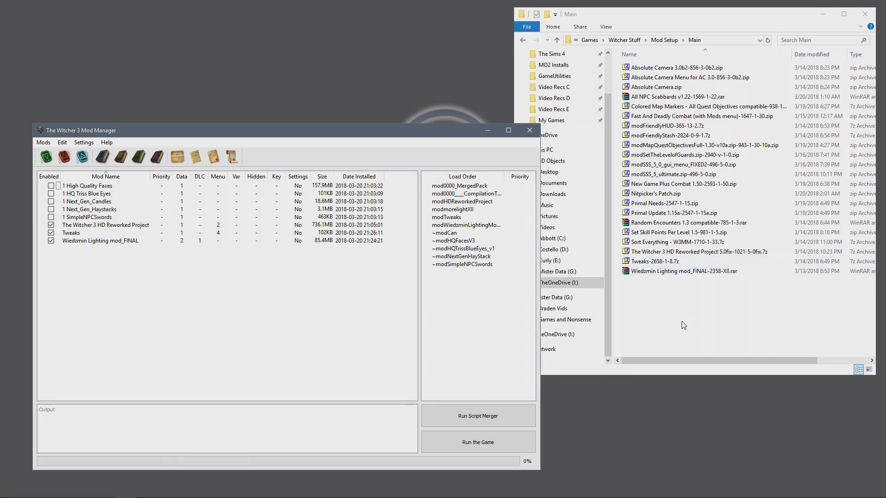
pyautogui.click(701, 313)
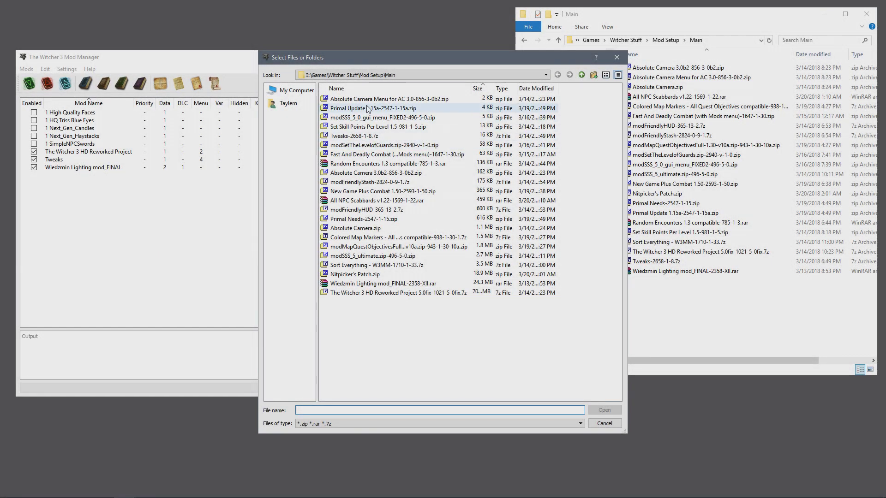
# In The Witcher 3 Mod Manager, install the Colored Map Markers - All Quest Objectives compatible and modMapQuestObjectivesFull-1.30-v10a archives.
pyautogui.click(366, 238)
pyautogui.click(603, 410)
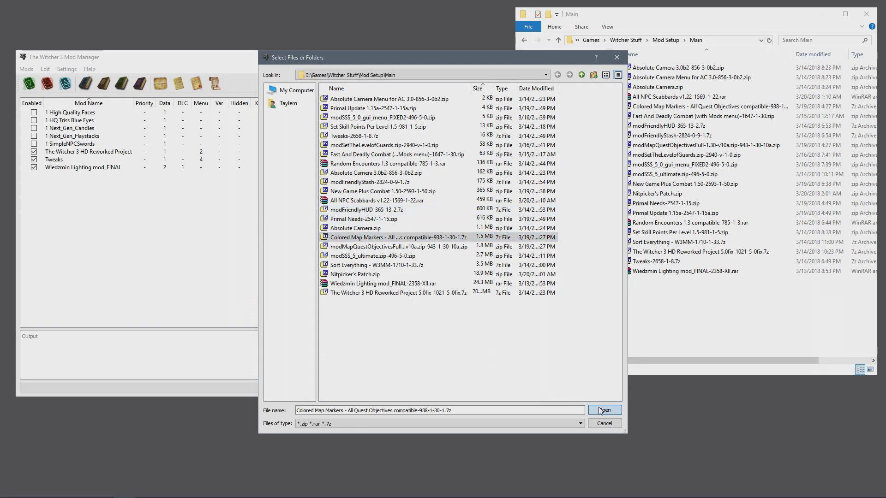
pyautogui.click(29, 84)
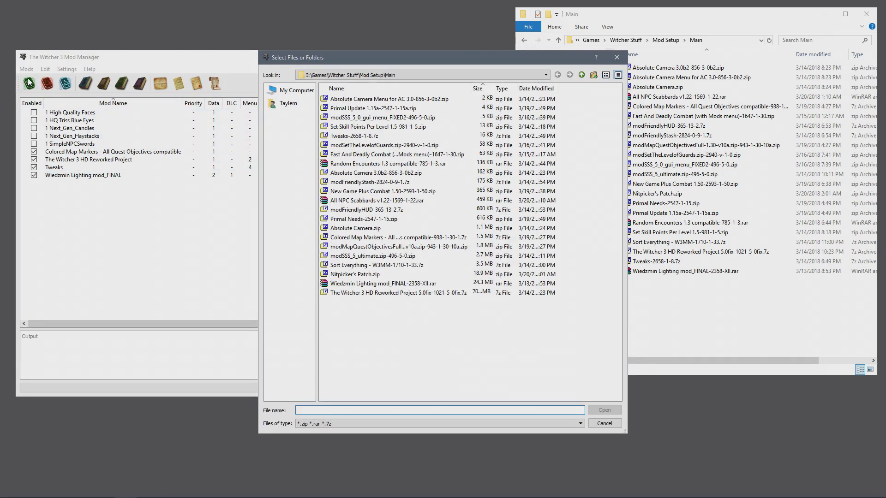
pyautogui.click(362, 248)
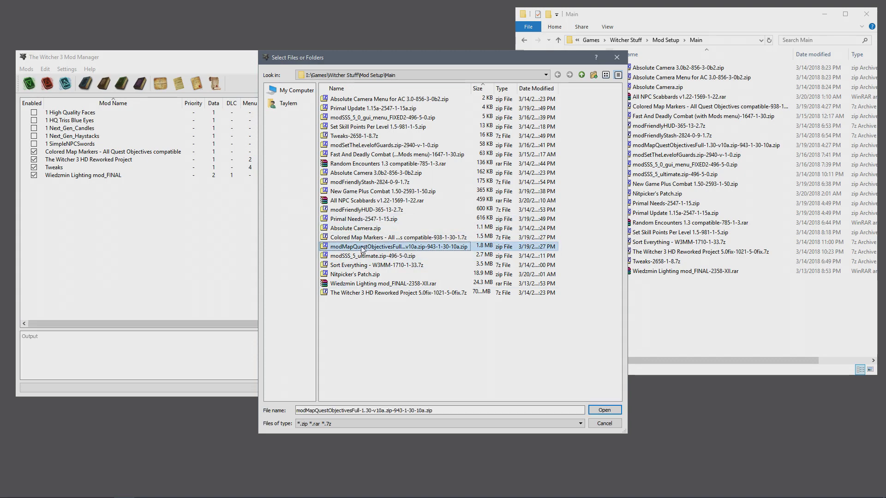
pyautogui.click(603, 410)
# Rename the mod Colored Map Markers - All Quest Objectives compatible as Colored Map Markers.
pyautogui.click(130, 156)
pyautogui.rightClick(130, 156)
pyautogui.click(166, 201)
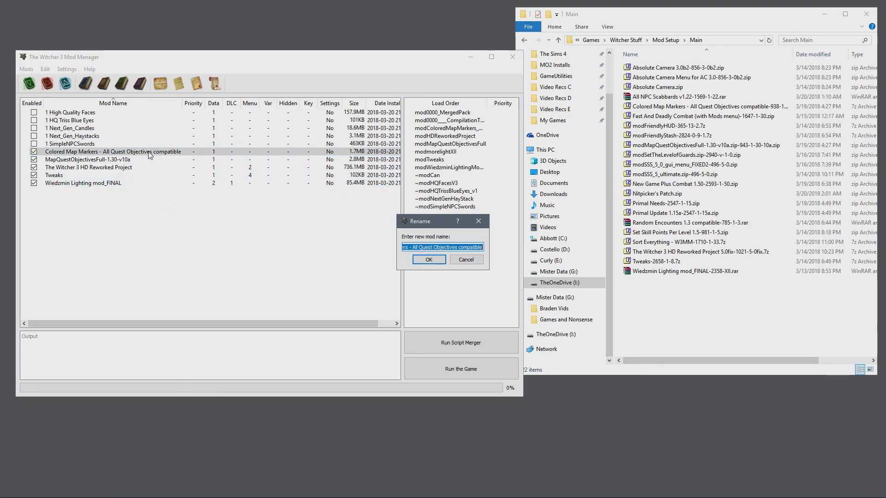
pyautogui.click(445, 247)
pyautogui.moveTo(408, 247); pyautogui.dragTo(483, 247)
pyautogui.press('BackSpace')
pyautogui.click(428, 259)
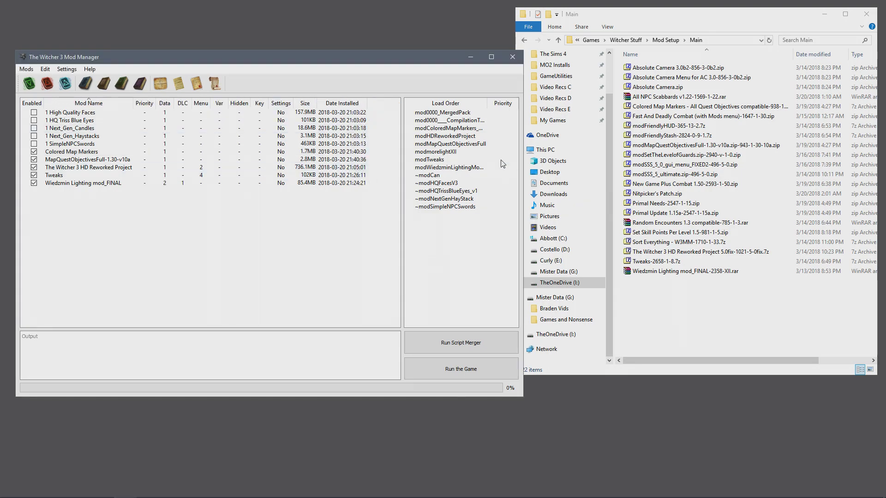
# Rename the mod MapQuestObjectivesFull-1.30-v10a as Map Quest Objectives.
pyautogui.rightClick(100, 159)
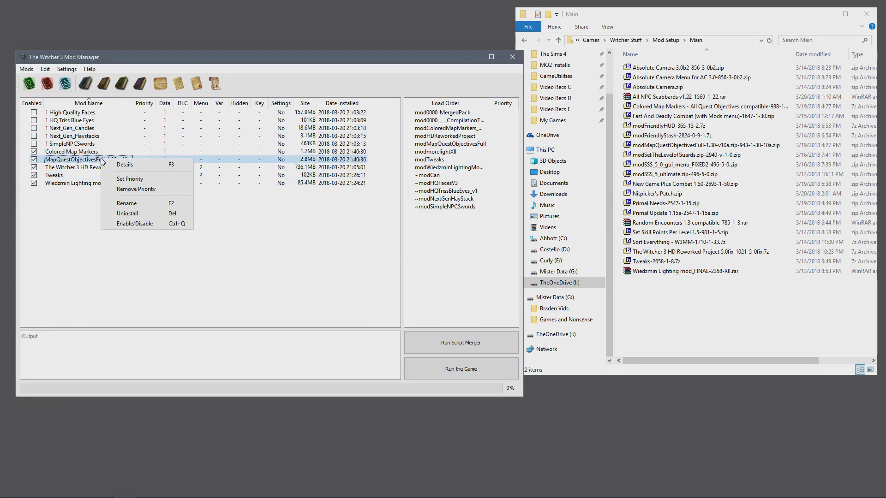
pyautogui.click(135, 206)
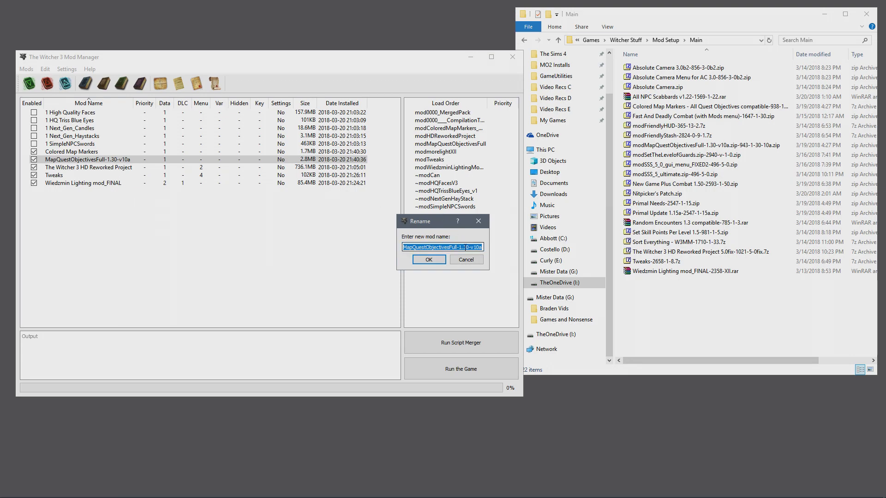
pyautogui.moveTo(449, 246); pyautogui.dragTo(482, 247)
pyautogui.press('BackSpace')
pyautogui.click(425, 247)
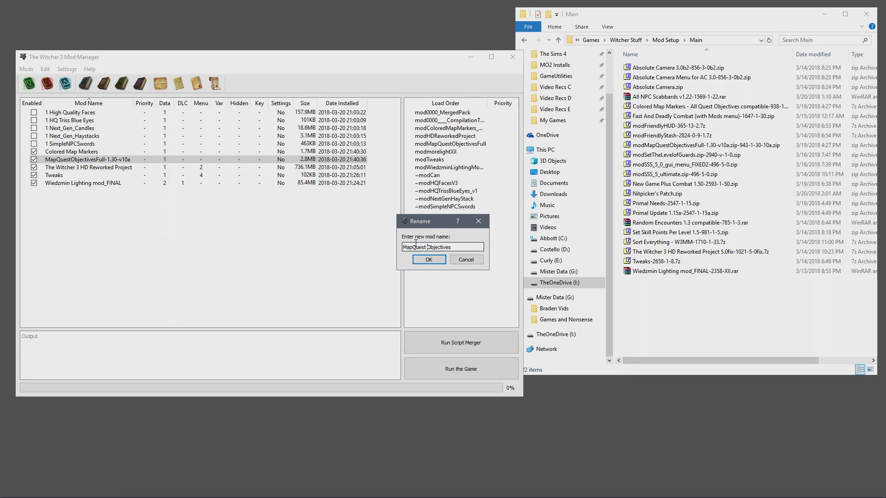
pyautogui.click(435, 259)
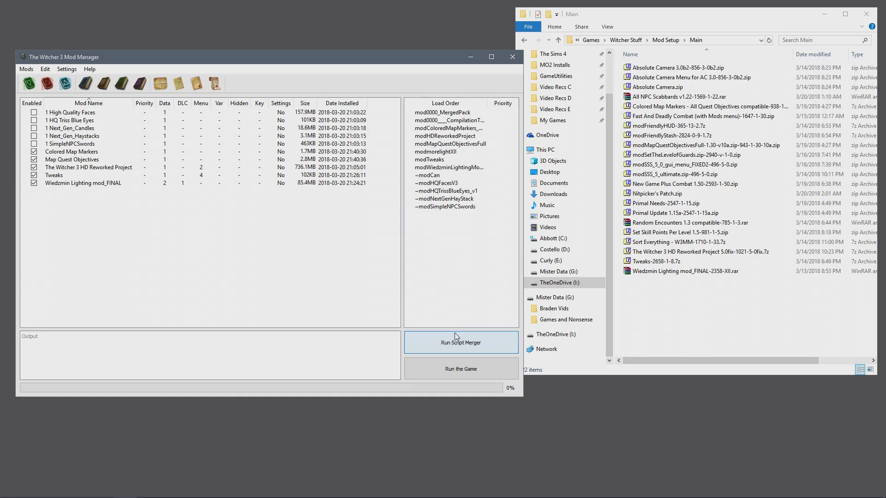
# Install the Set Skill Points Per Level 1.5-981-1-5.zip and modSetTheLevelofGuards.zip-2940-v-1-0.zip archives from the Main folder.
pyautogui.click(29, 83)
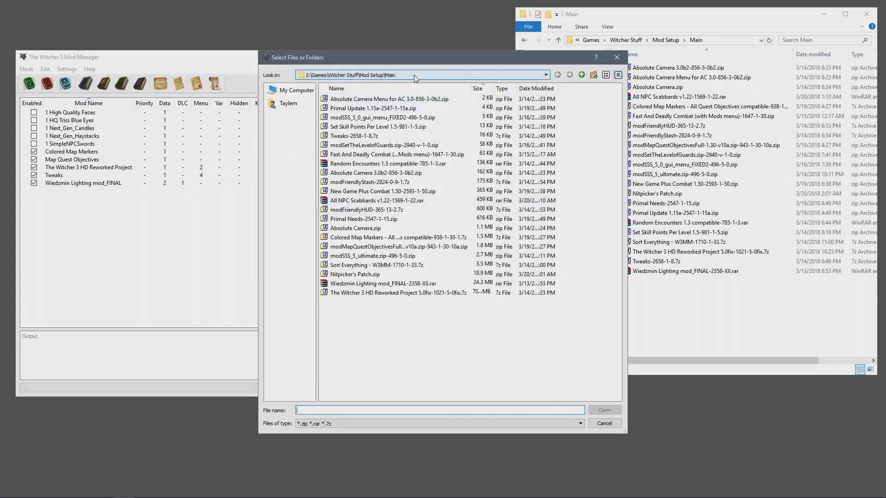
pyautogui.moveTo(442, 57); pyautogui.dragTo(499, 60)
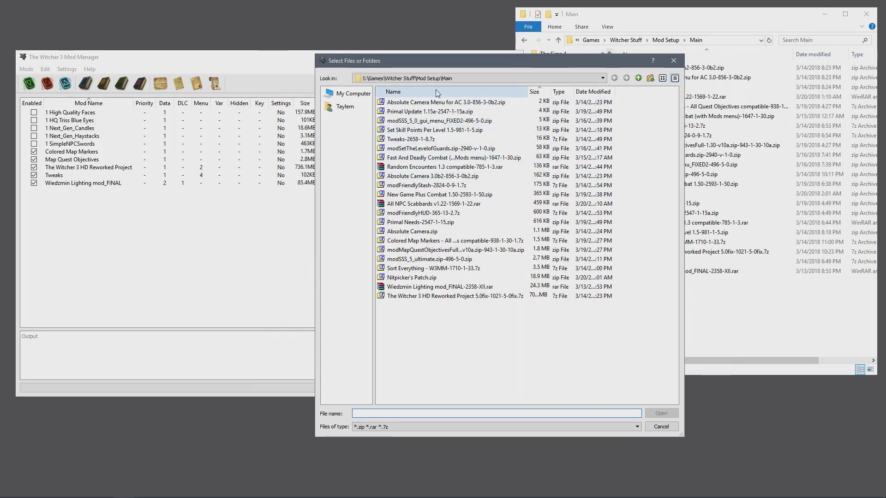
pyautogui.click(406, 130)
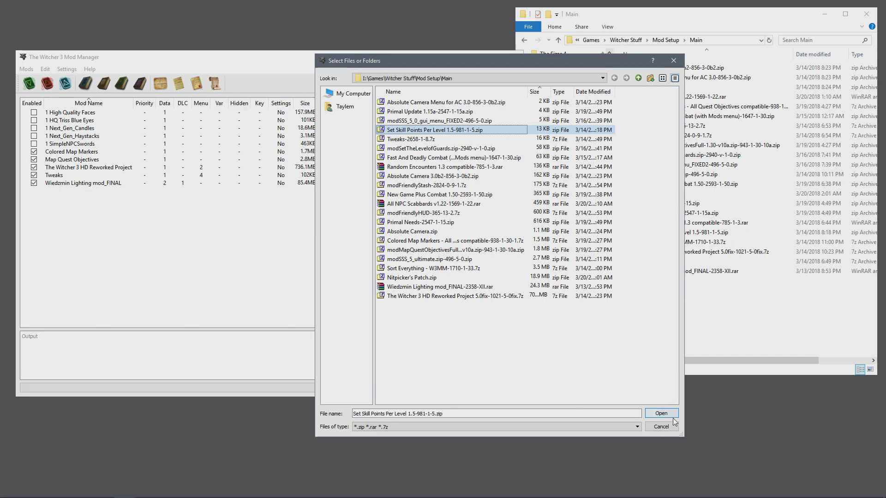
pyautogui.click(659, 415)
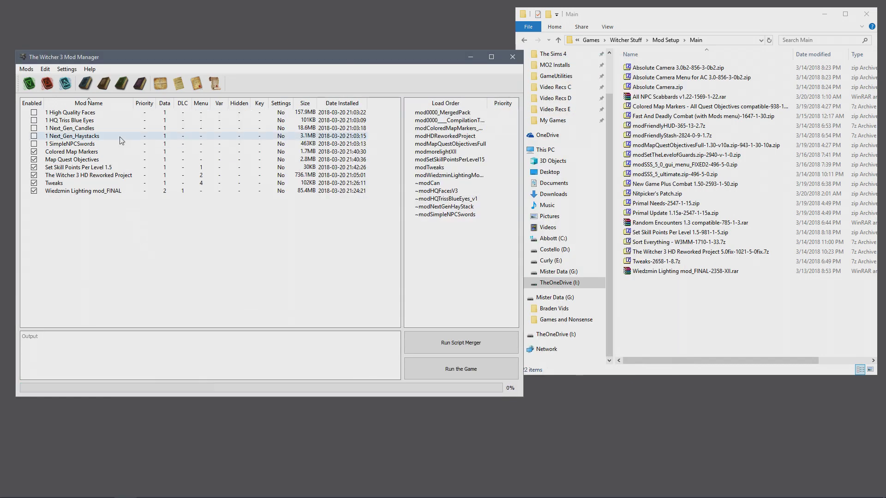
pyautogui.click(35, 84)
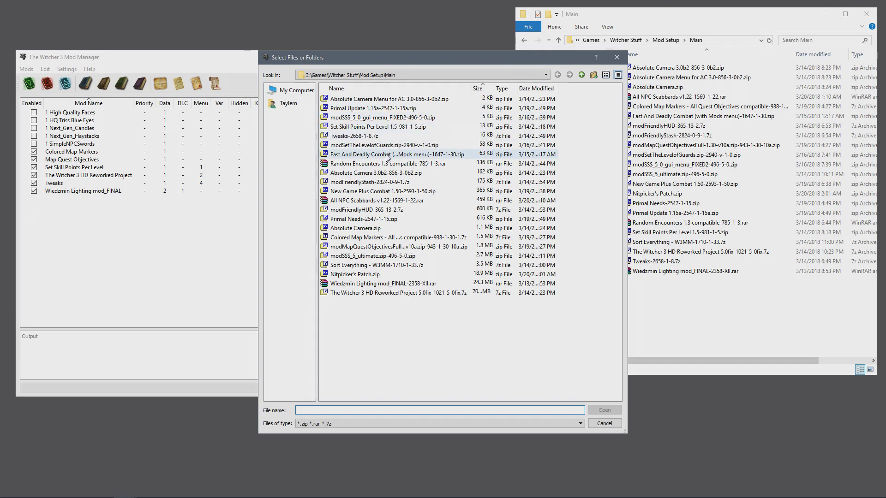
pyautogui.click(392, 145)
pyautogui.click(603, 410)
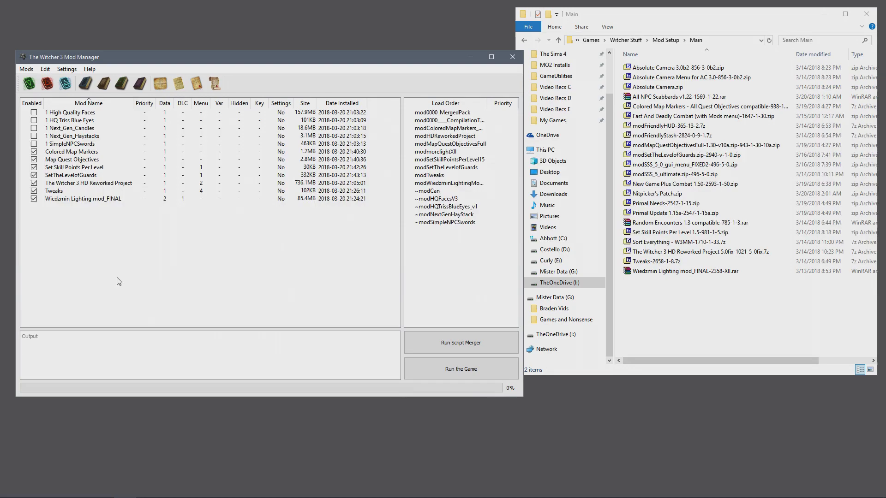
# Rename the mod Wiedzmin Lighting mod_FINAL as Wiedzmin Lighting.
pyautogui.rightClick(84, 199)
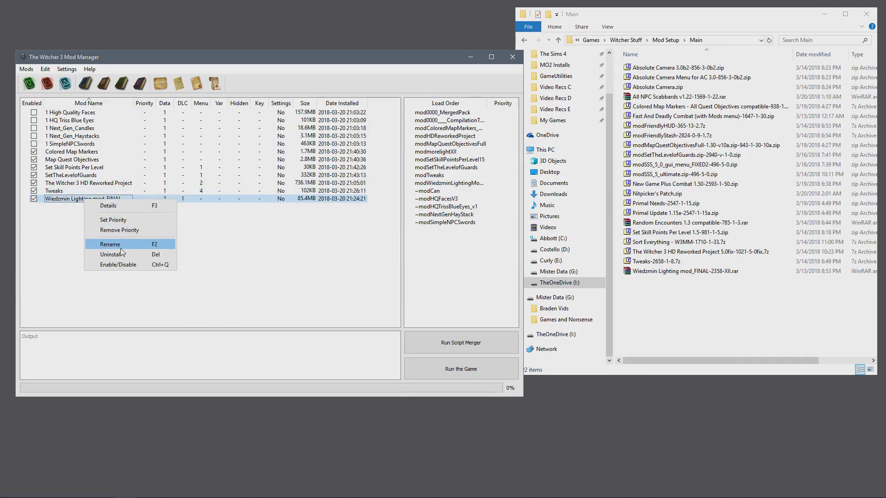
pyautogui.click(121, 244)
pyautogui.moveTo(468, 247); pyautogui.dragTo(442, 247)
pyautogui.press('BackSpace')
pyautogui.click(429, 260)
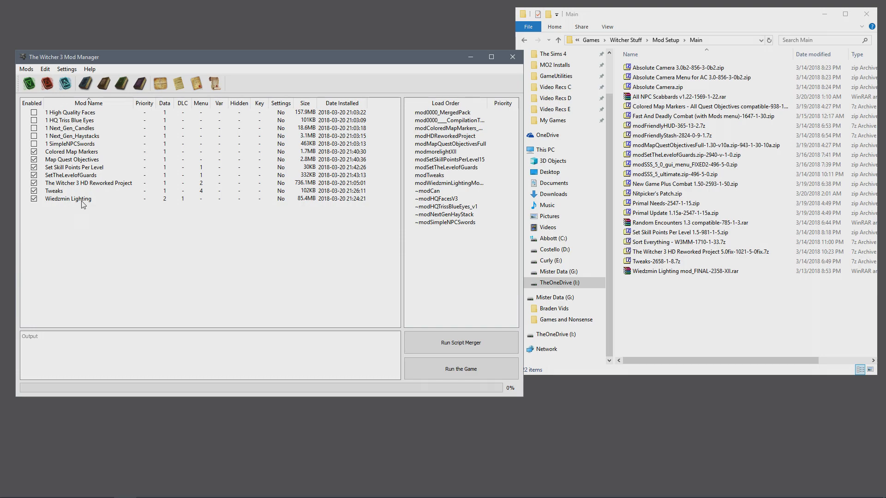
# Install the Fast And Deadly Combat (with Mods menu) archive and rename the mod as Fast And Deadly Combat.
pyautogui.click(29, 84)
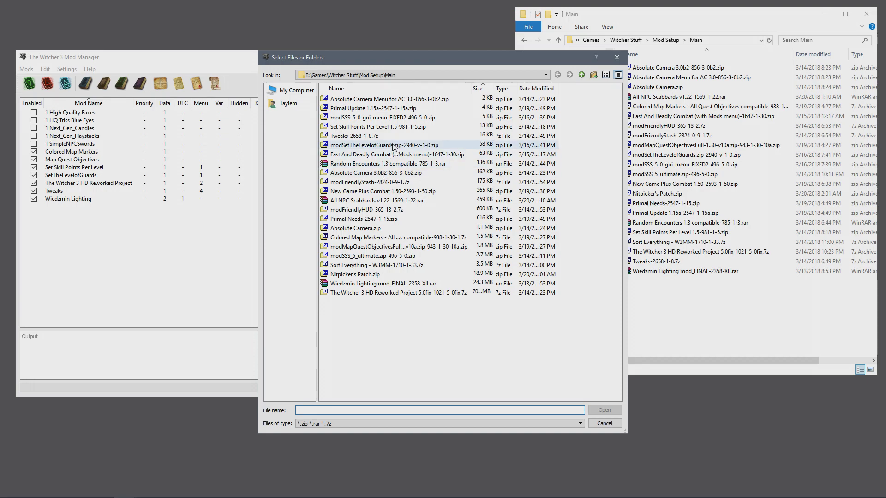
pyautogui.click(379, 156)
pyautogui.click(602, 410)
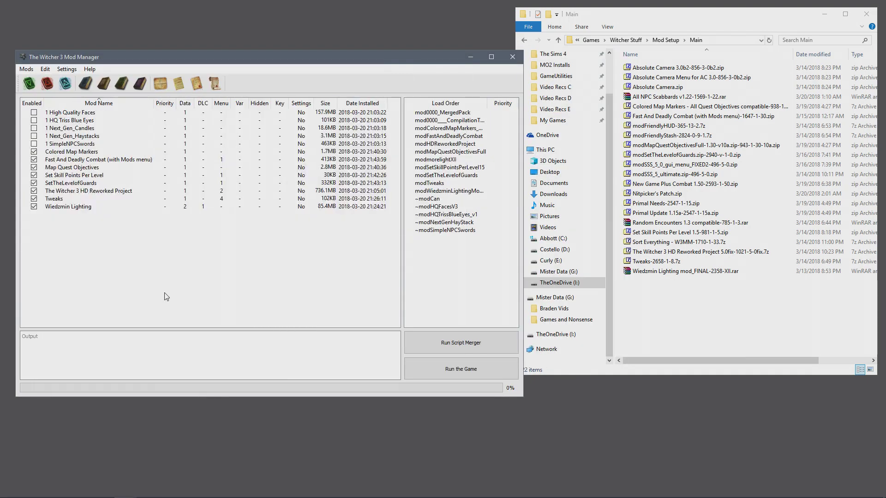
pyautogui.rightClick(126, 158)
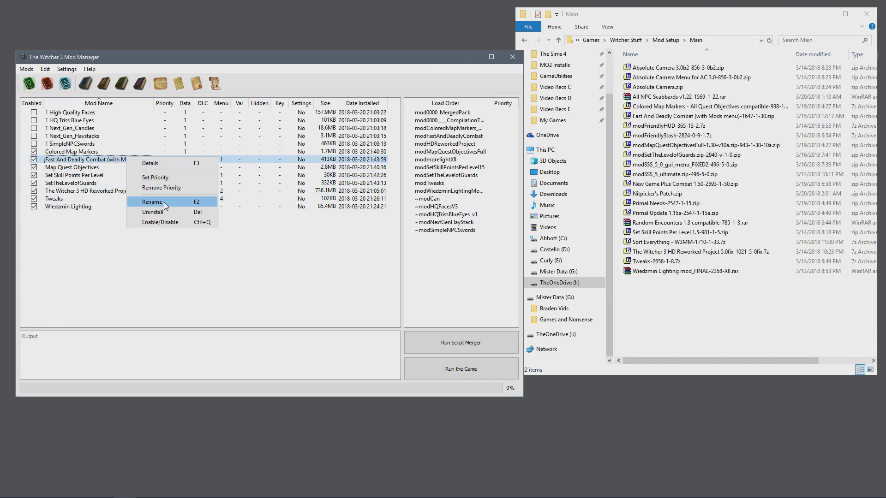
pyautogui.click(164, 202)
pyautogui.click(461, 246)
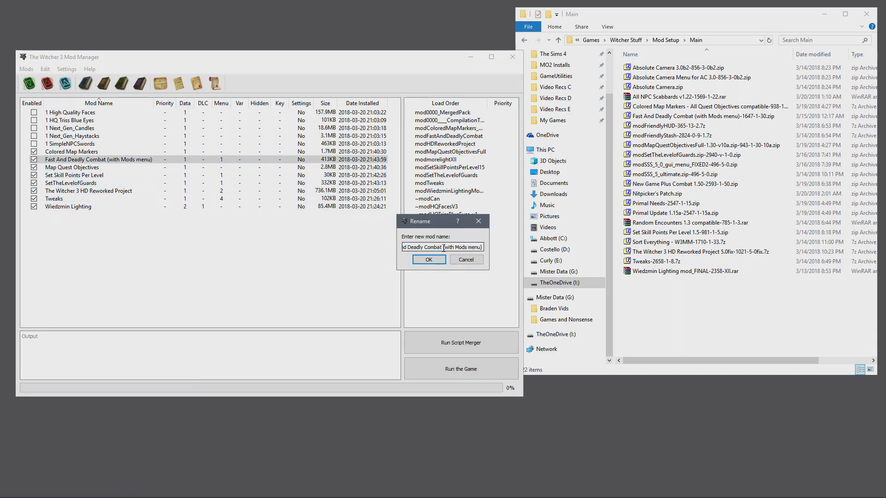
pyautogui.moveTo(437, 248); pyautogui.dragTo(483, 248)
pyautogui.press('BackSpace')
pyautogui.click(428, 259)
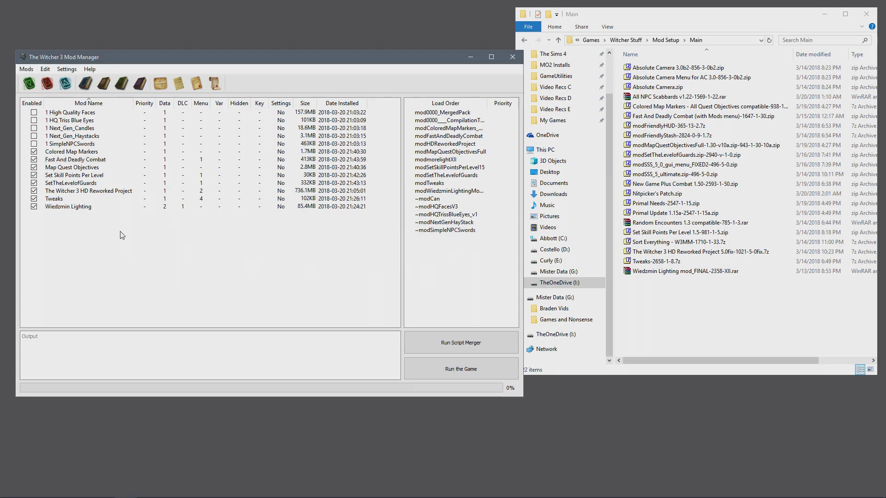
# Install the All NPC Scabbards v1.22 and Sort Everything - W3MM archives from the Main folder.
pyautogui.click(29, 83)
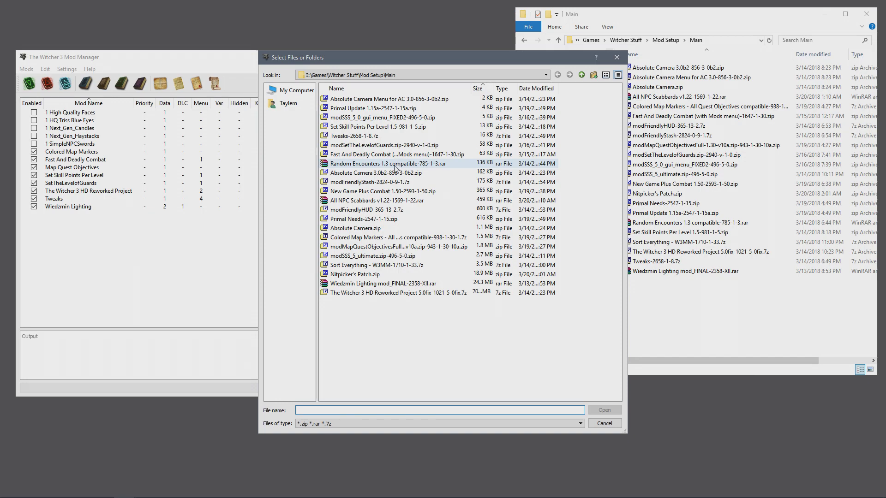
pyautogui.doubleClick(391, 182)
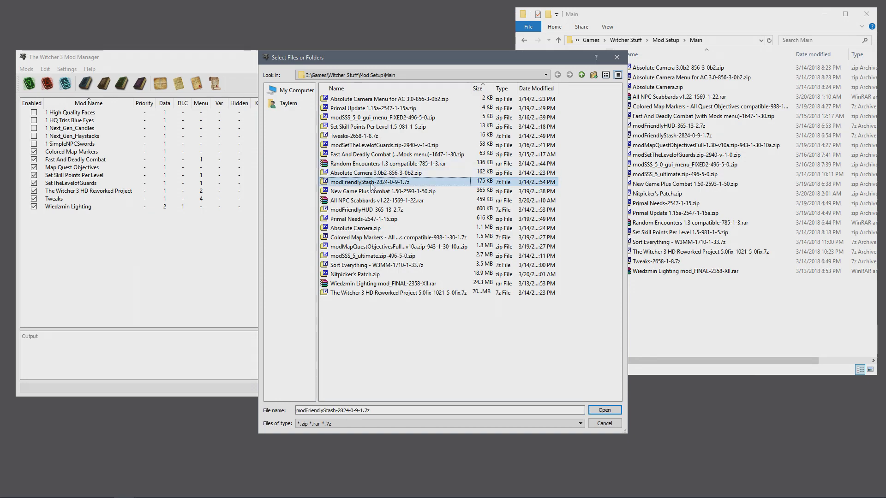
pyautogui.doubleClick(394, 266)
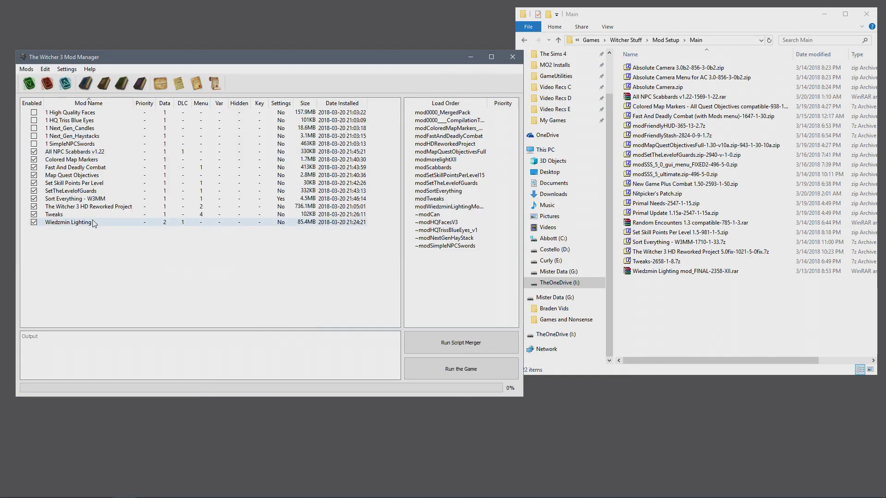
pyautogui.click(29, 83)
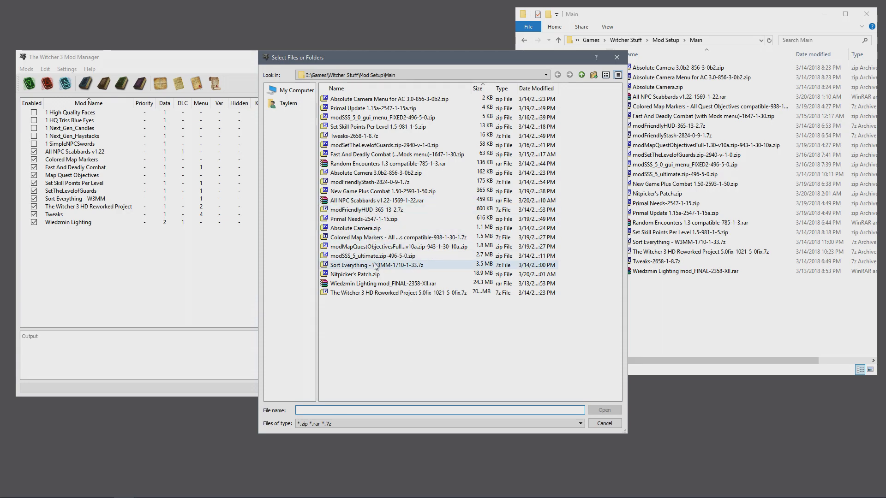
pyautogui.click(604, 424)
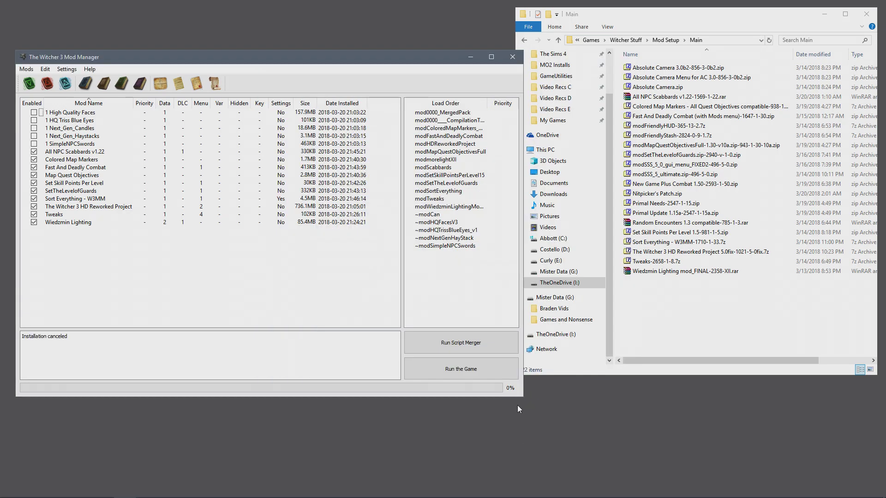
# Run Script Merger to check the enabled mods for script conflicts, and close it.
pyautogui.moveTo(298, 57); pyautogui.dragTo(324, 24)
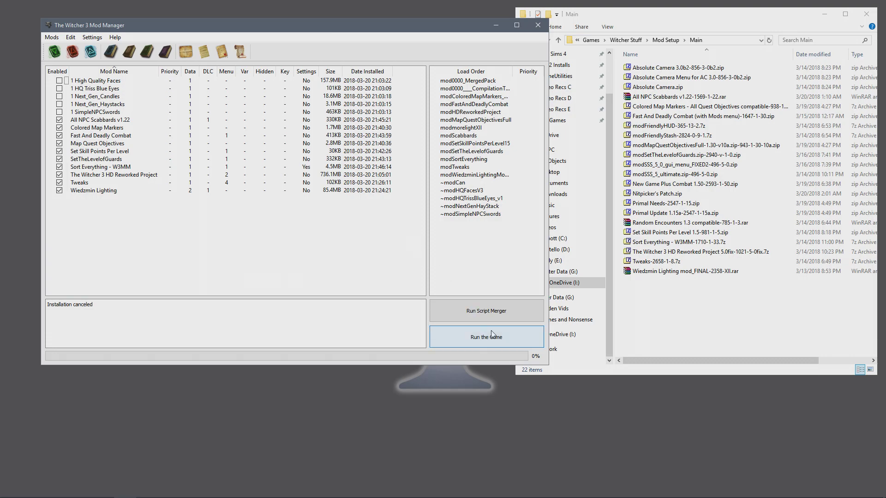
pyautogui.click(501, 317)
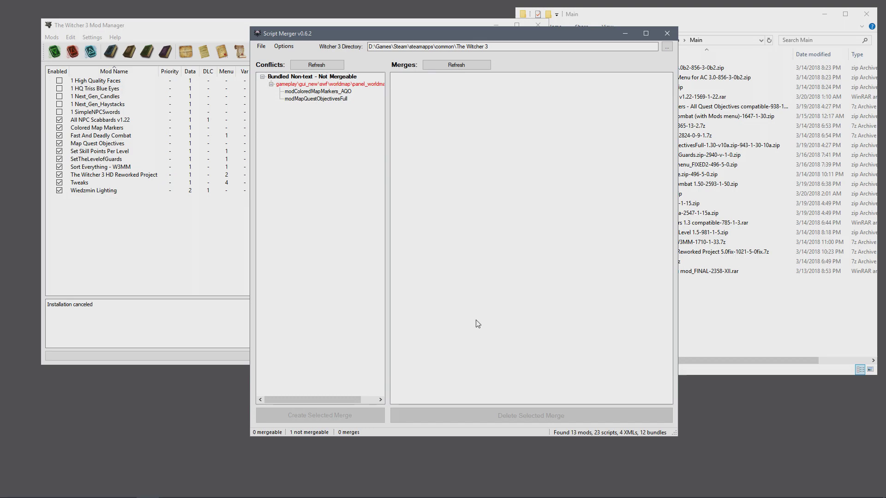
pyautogui.moveTo(479, 40); pyautogui.dragTo(501, 47)
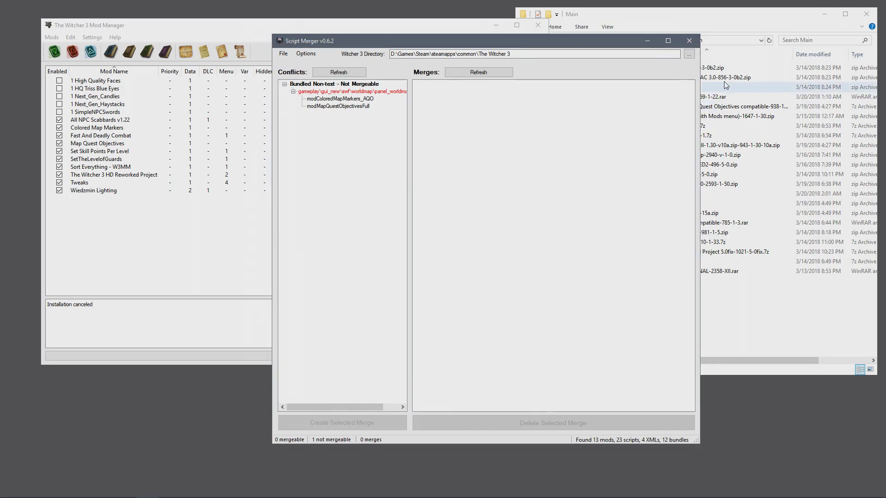
pyautogui.click(694, 42)
pyautogui.moveTo(357, 30); pyautogui.dragTo(386, 77)
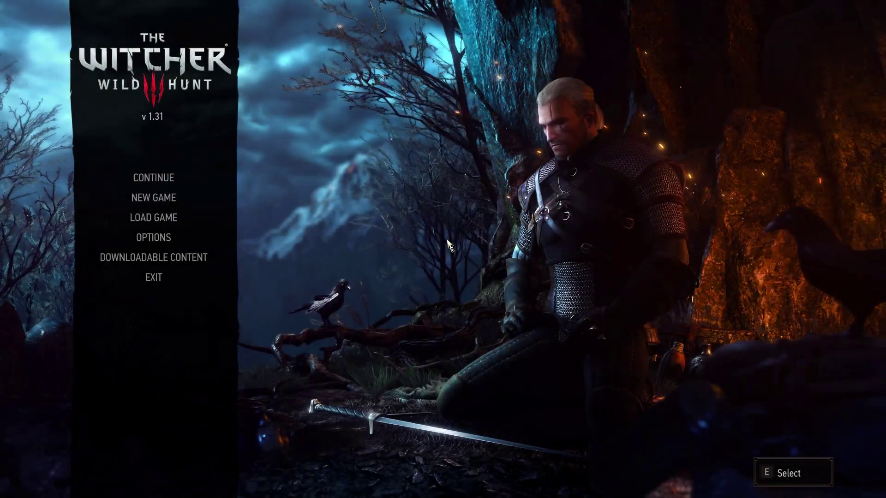
# Open the game's mod options and look at the Fast and Deadly Combat settings.
pyautogui.click(165, 240)
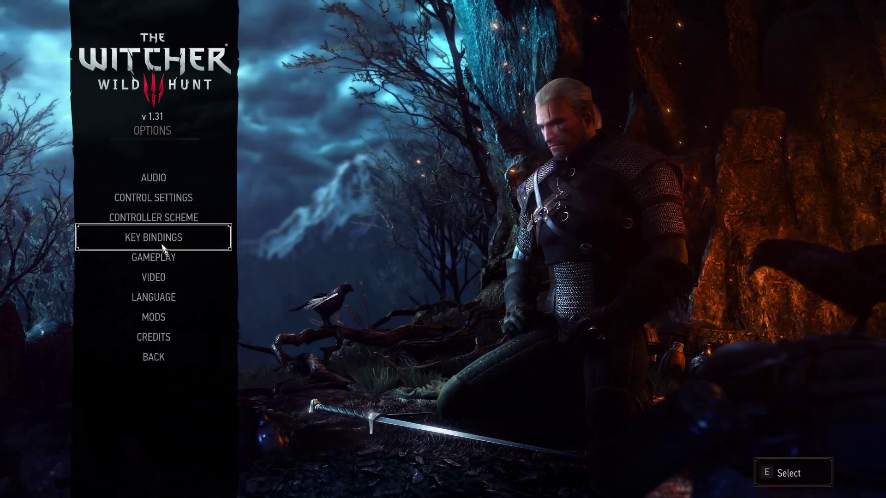
pyautogui.click(157, 317)
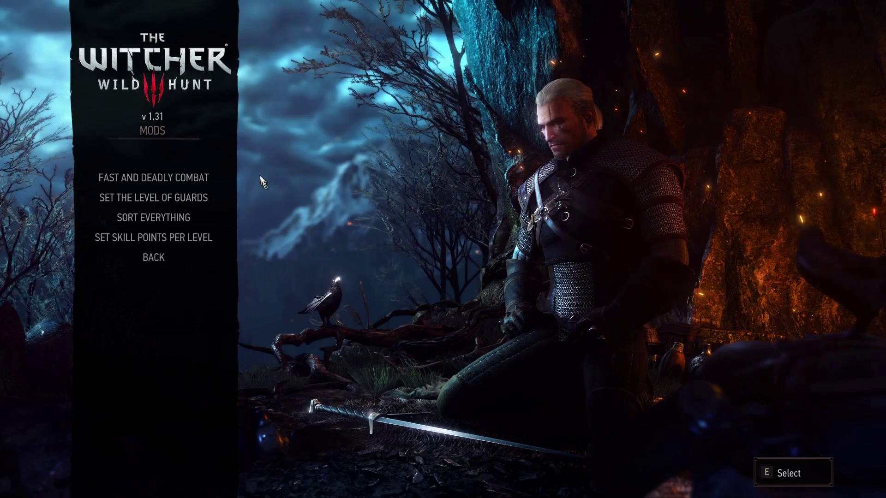
pyautogui.click(148, 178)
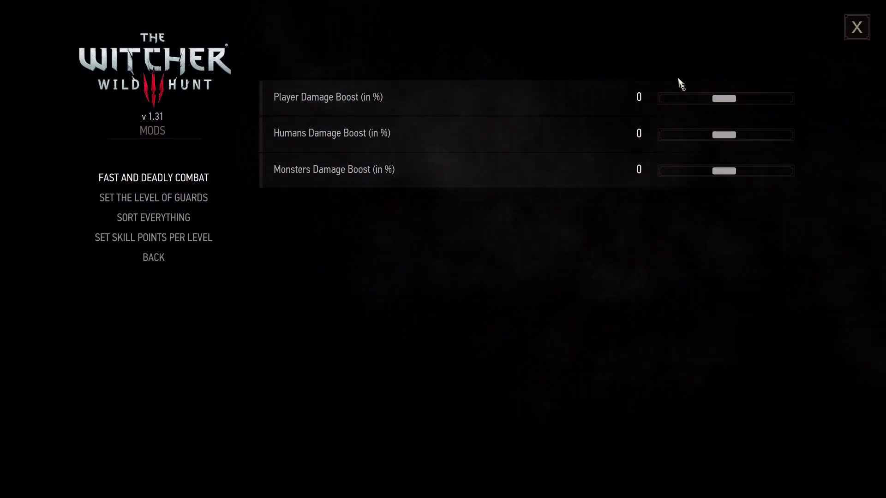
# Try the predefined presets for Set the Level of Guards and apply Vanilla Default.
pyautogui.click(167, 199)
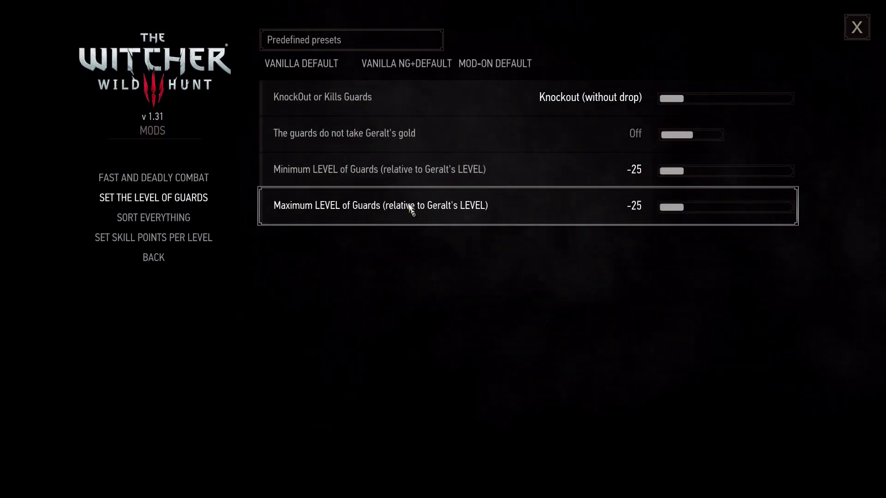
pyautogui.click(493, 68)
pyautogui.click(362, 64)
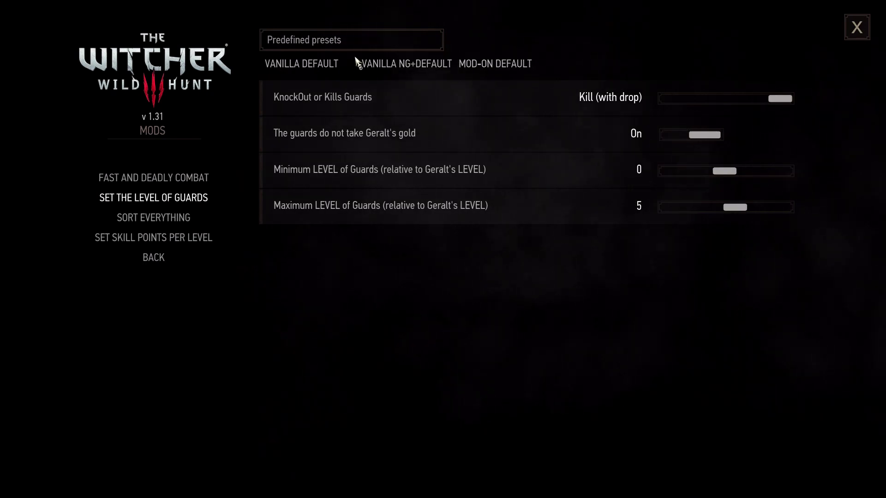
pyautogui.click(304, 65)
# Check the Sort Everything options, adjust the Set Skill Points Per Level settings, and leave the mod options.
pyautogui.click(192, 222)
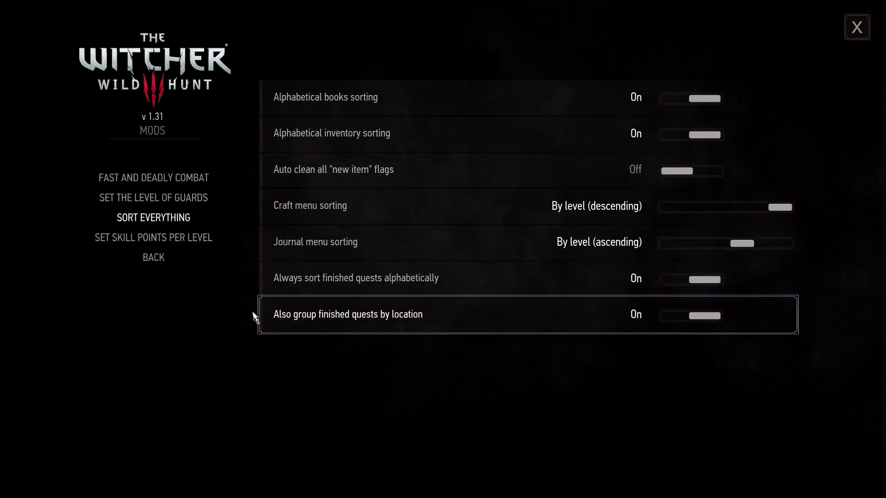
pyautogui.click(182, 240)
pyautogui.click(682, 98)
pyautogui.moveTo(740, 137); pyautogui.dragTo(577, 146)
pyautogui.click(155, 266)
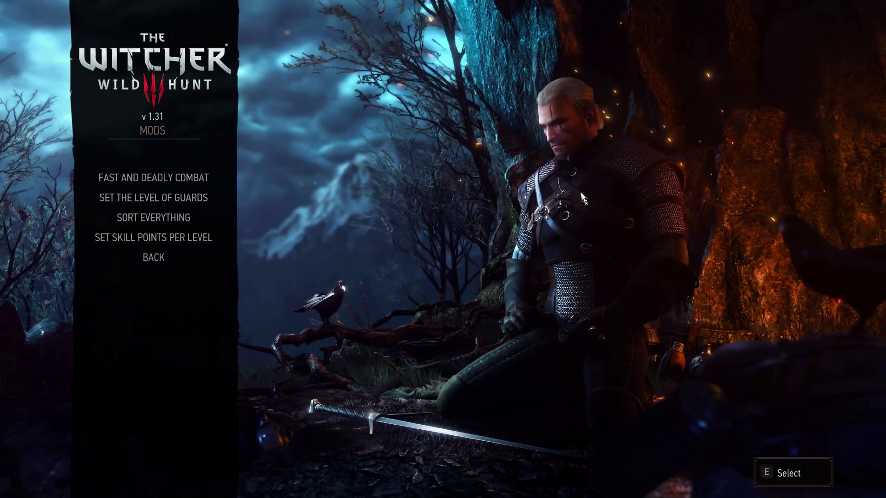
pyautogui.click(120, 257)
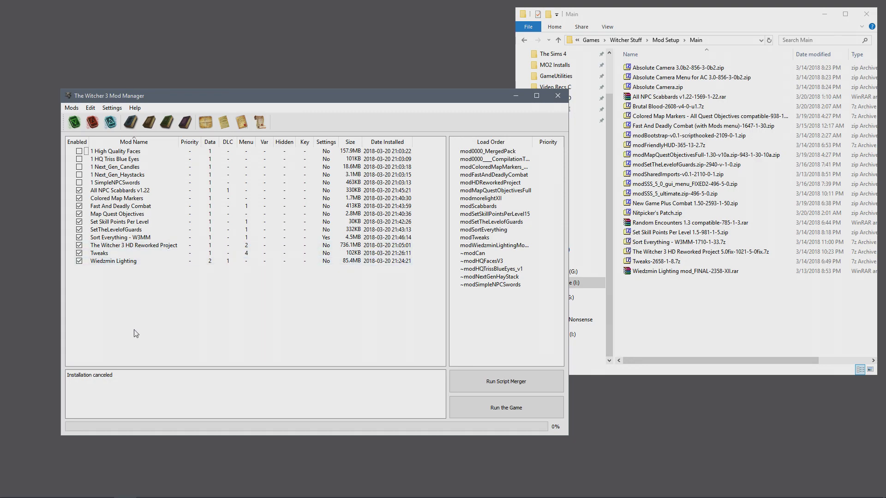
# Install the New Game Plus Combat 1.50 archive in the mod manager and rename the mod as New Game Plus Combat.
pyautogui.click(73, 123)
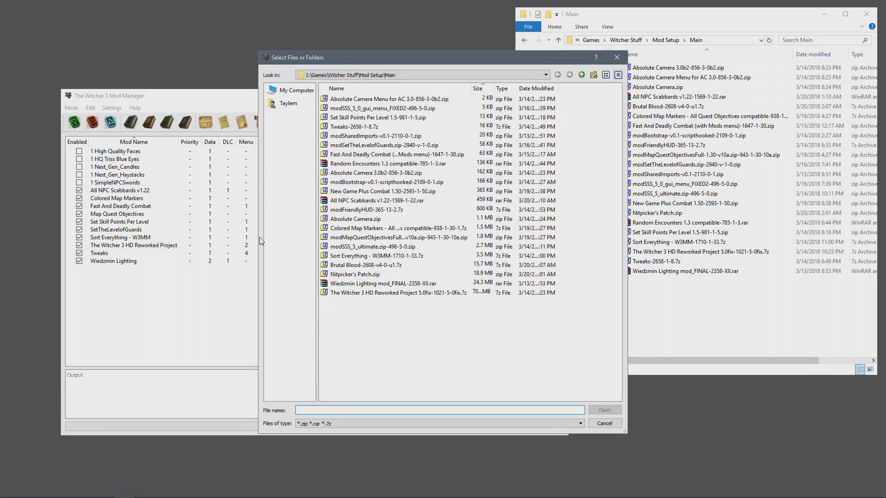
pyautogui.doubleClick(404, 192)
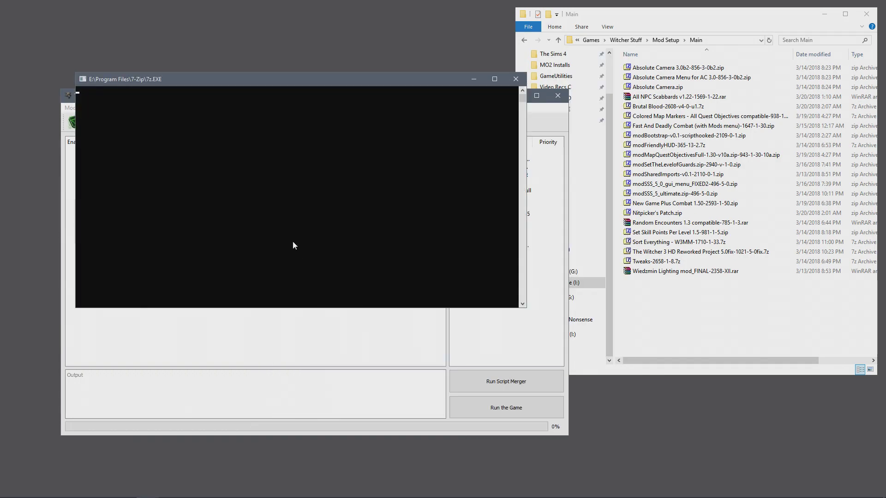
pyautogui.rightClick(152, 222)
pyautogui.click(176, 267)
pyautogui.press('End')
pyautogui.press('BackSpace')
pyautogui.press('BackSpace')
pyautogui.press('BackSpace')
pyautogui.press('BackSpace')
pyautogui.press('BackSpace')
pyautogui.click(428, 260)
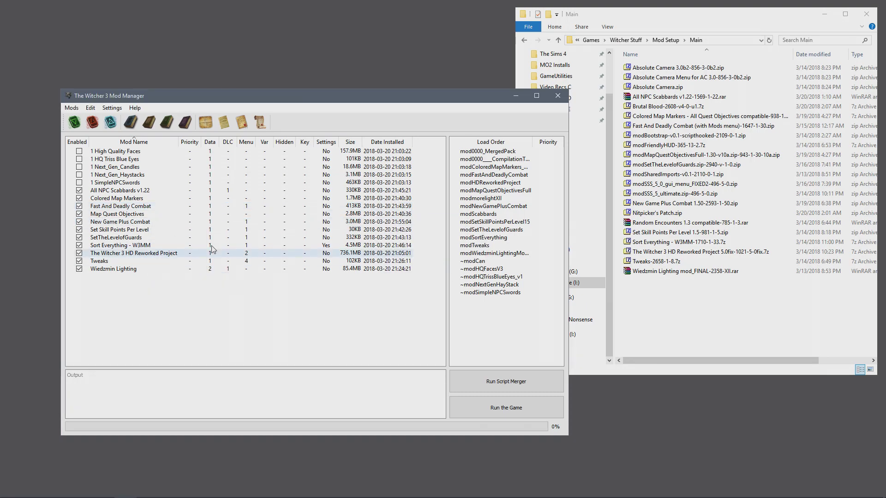
# Rename the mod All NPC Scabbards v1.22 as All NPC Scabbards.
pyautogui.click(132, 191)
pyautogui.rightClick(133, 190)
pyautogui.click(175, 237)
pyautogui.click(461, 249)
pyautogui.press('BackSpace')
pyautogui.press('BackSpace')
pyautogui.press('BackSpace')
pyautogui.press('BackSpace')
pyautogui.press('BackSpace')
pyautogui.press('BackSpace')
pyautogui.click(428, 260)
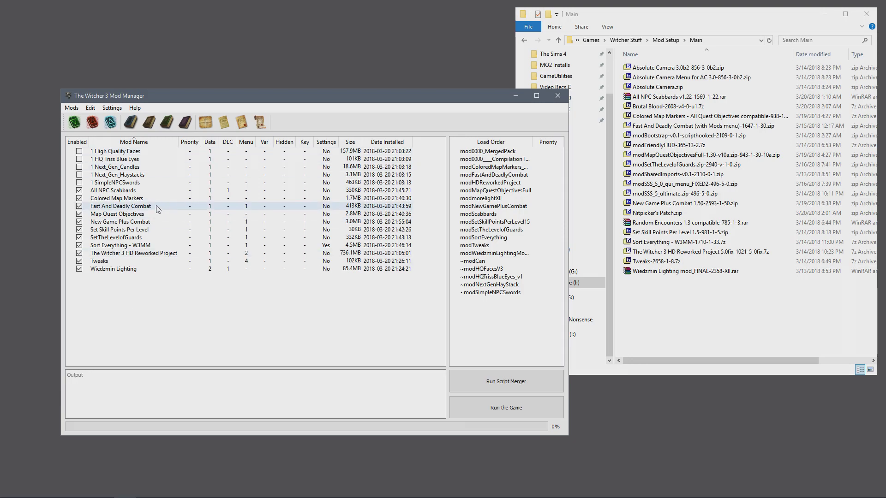
# Switch to Chrome and read the New Game Plus Combat page's features, installation steps and the important note under How to use.
pyautogui.moveTo(323, 95); pyautogui.dragTo(315, 49)
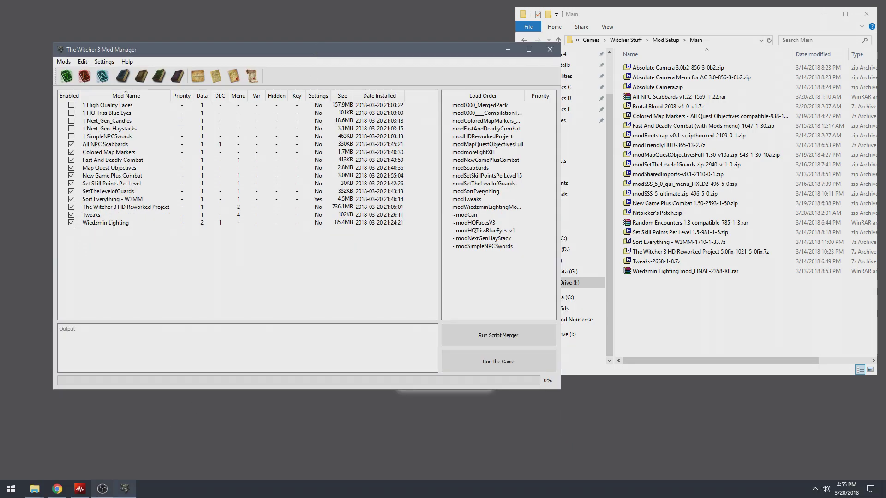
pyautogui.click(56, 488)
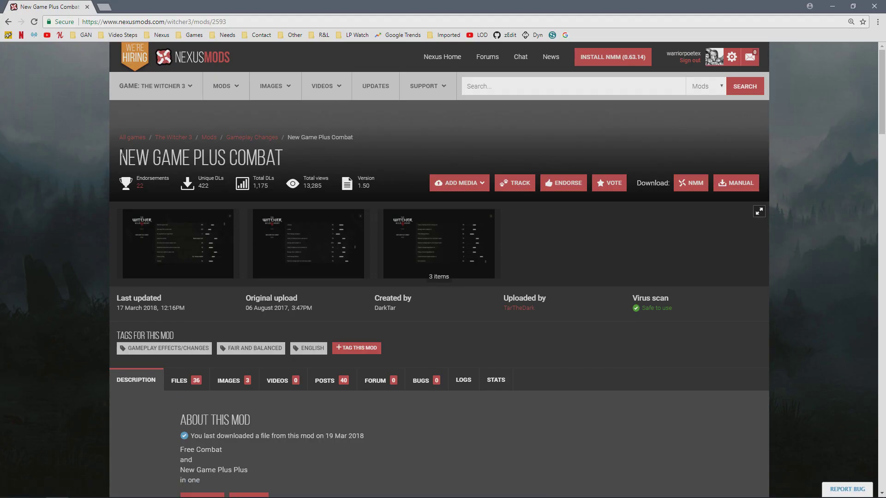
pyautogui.moveTo(118, 159); pyautogui.dragTo(291, 159)
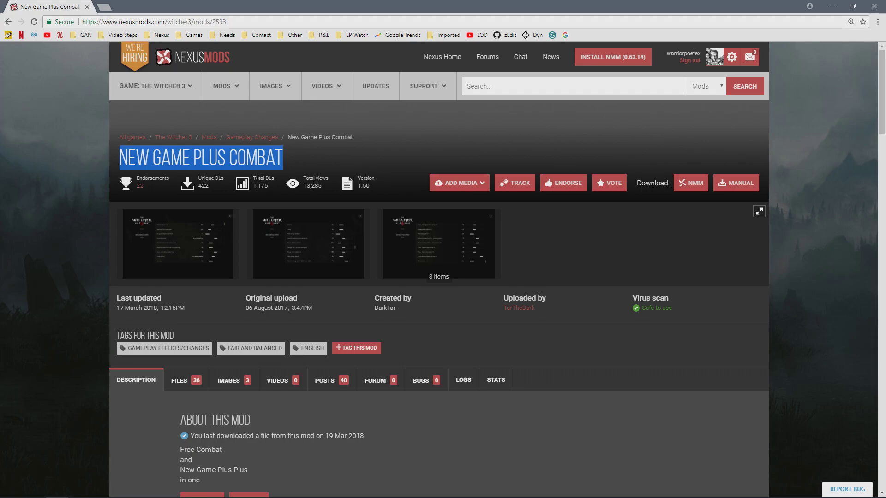
pyautogui.click(85, 248)
pyautogui.scroll(-6, 84, 254)
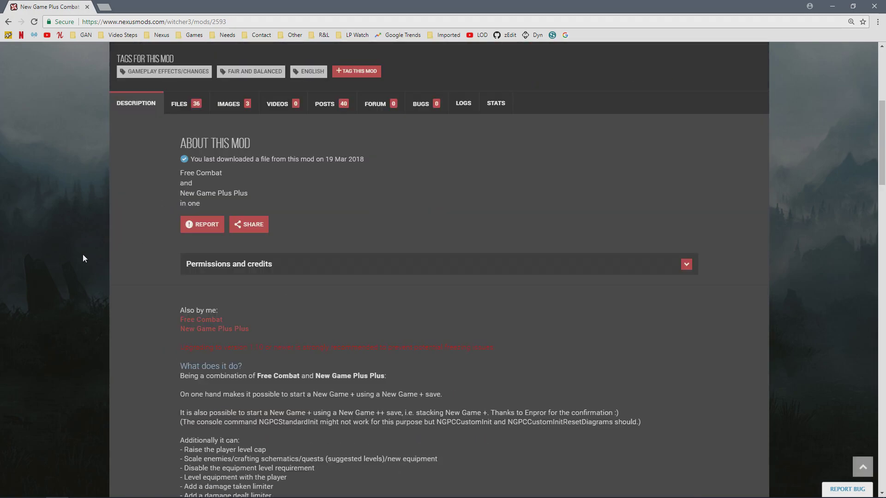
pyautogui.scroll(-8, 83, 259)
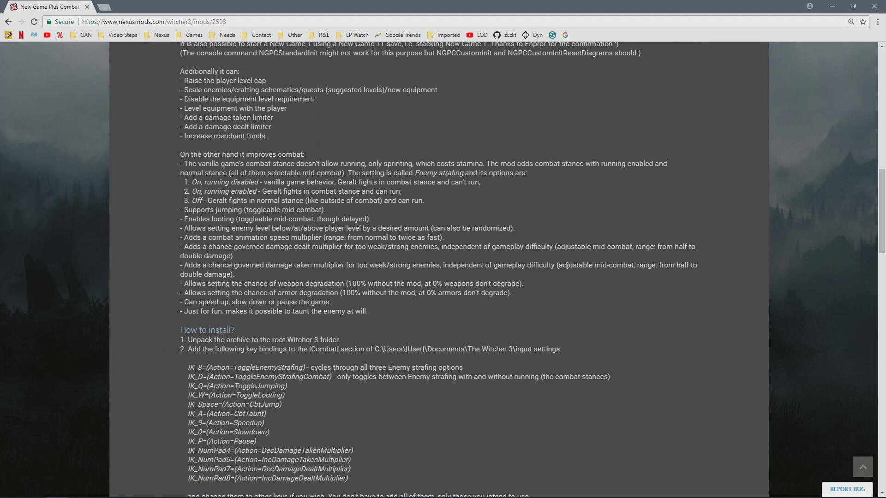
pyautogui.scroll(-3, 164, 137)
pyautogui.scroll(3, 173, 177)
pyautogui.scroll(-2, 185, 323)
pyautogui.scroll(-2, 149, 220)
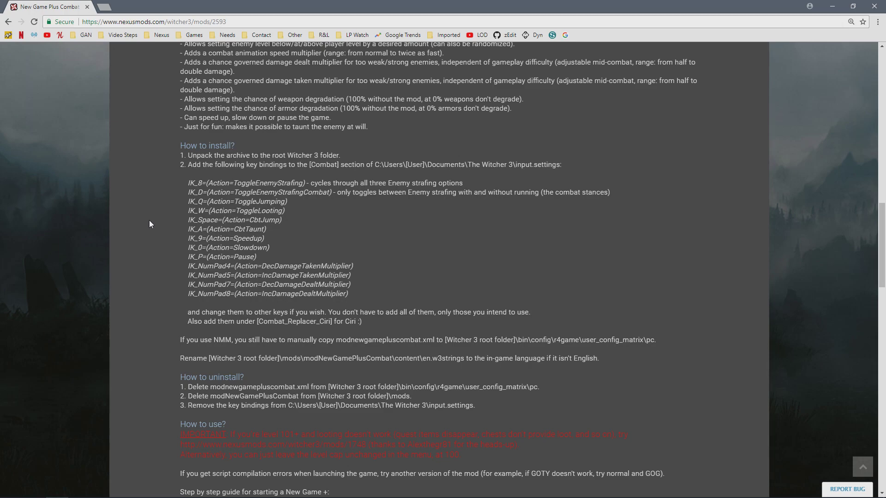
pyautogui.scroll(-2, 163, 353)
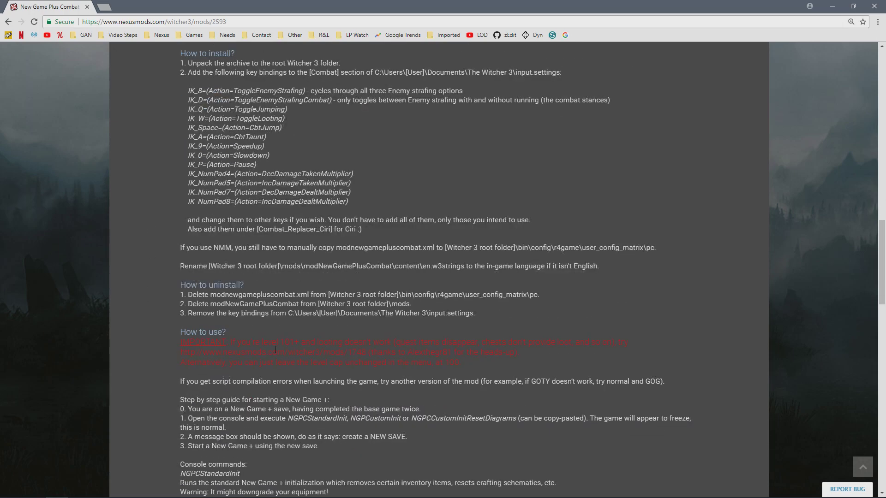
pyautogui.moveTo(472, 364); pyautogui.dragTo(173, 341)
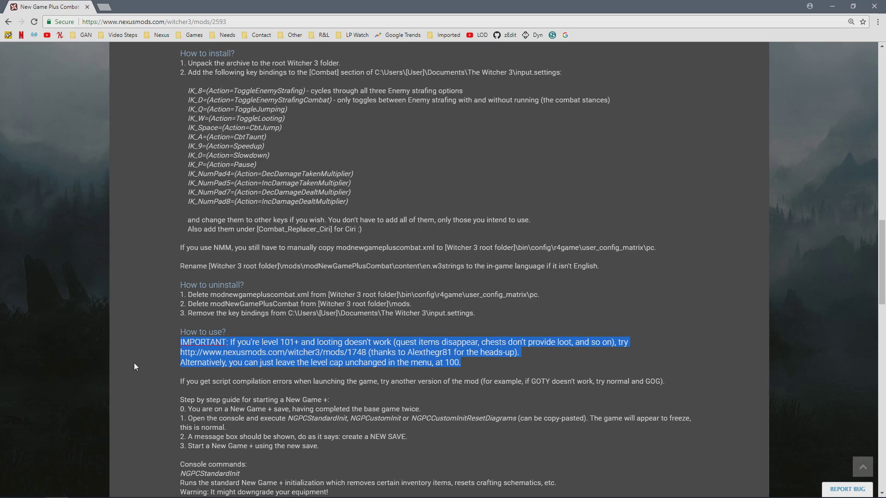
pyautogui.click(471, 365)
# Go over the mod page's feature list and installation instructions again.
pyautogui.scroll(15, 378, 311)
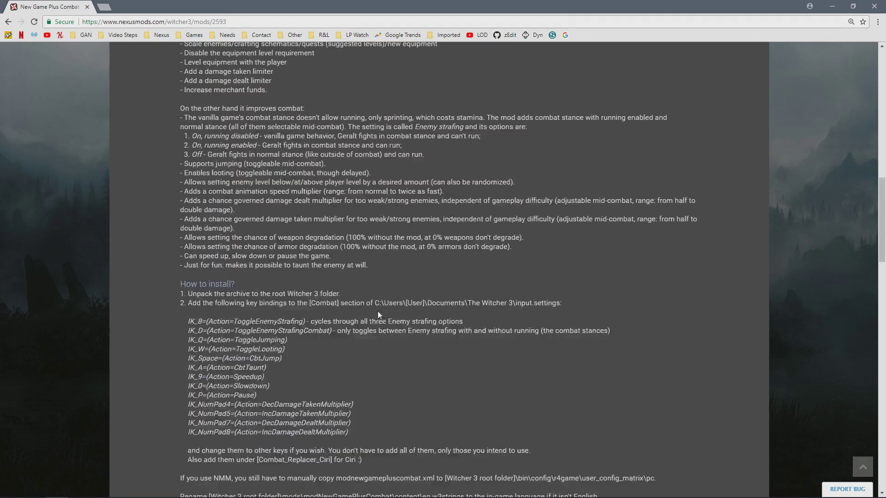
pyautogui.scroll(-5, 372, 402)
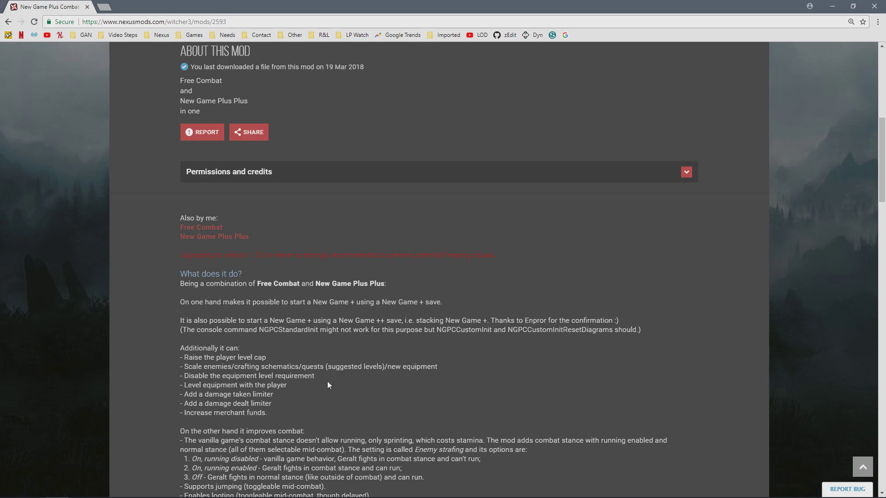
pyautogui.scroll(-11, 328, 383)
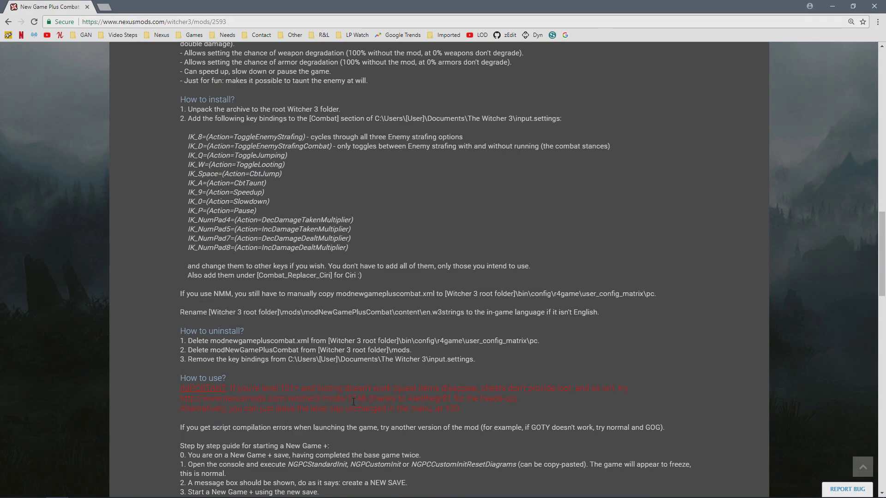
pyautogui.scroll(8, 100, 295)
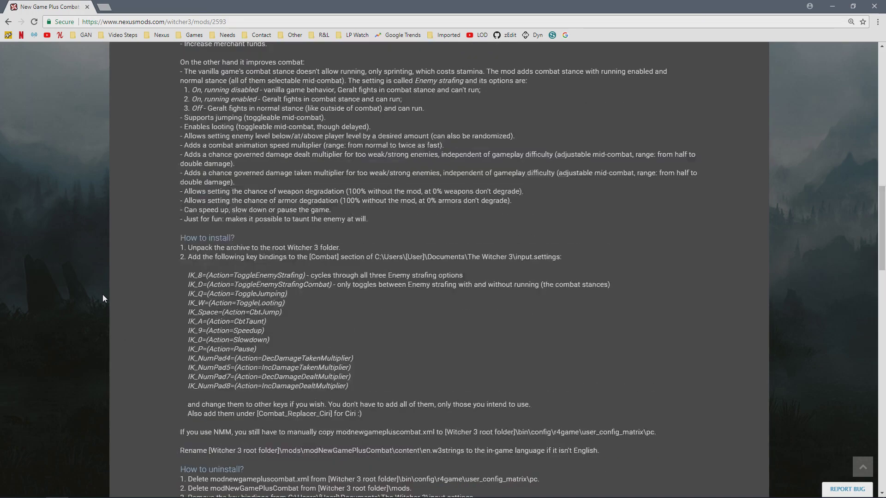
pyautogui.scroll(-1, 104, 297)
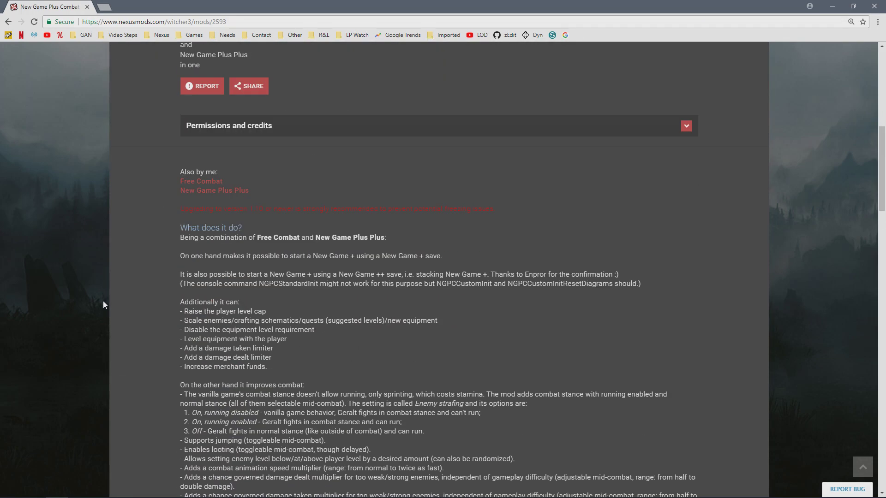
pyautogui.scroll(-5, 104, 304)
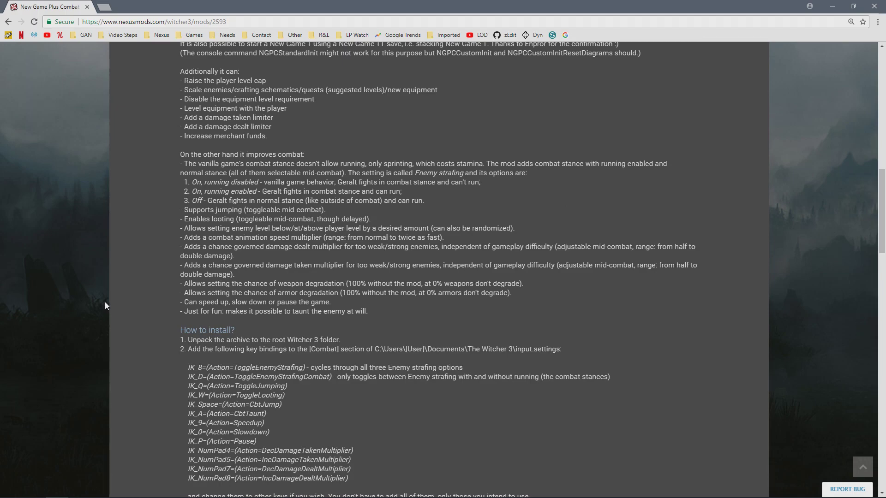
pyautogui.scroll(-2, 105, 305)
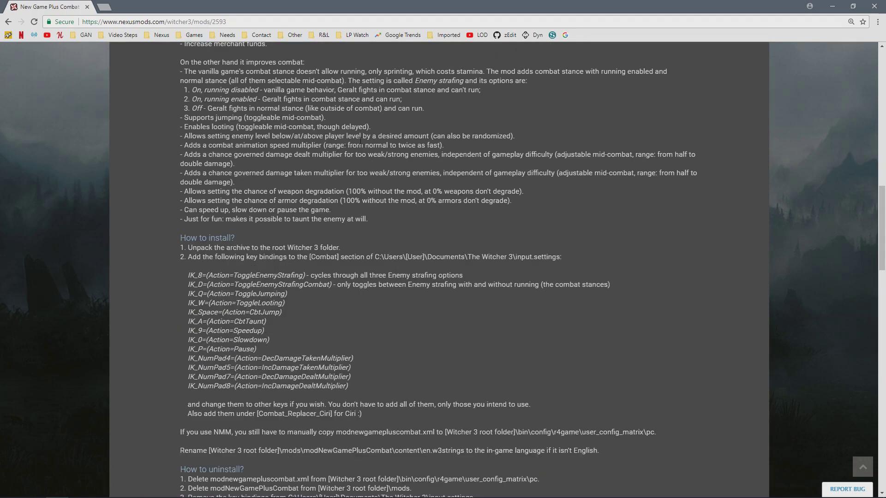
# Highlight the key bindings in the installation instructions and the path of the input.settings file.
pyautogui.moveTo(185, 273); pyautogui.dragTo(530, 413)
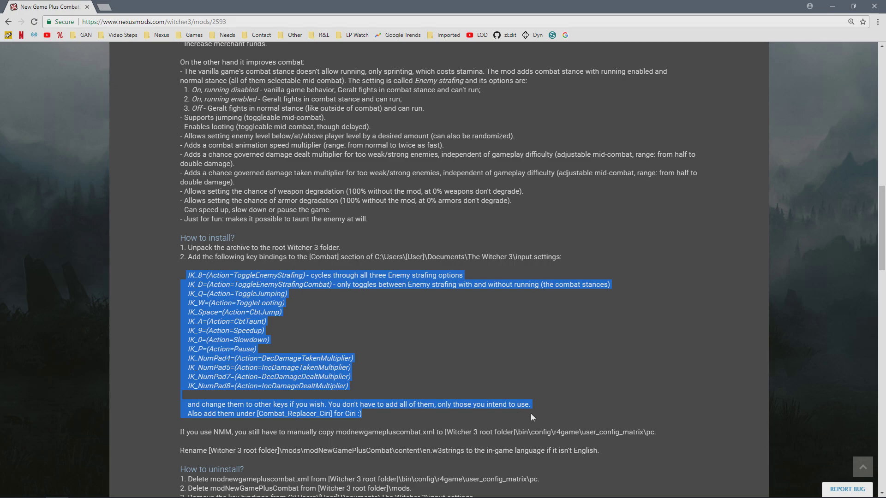
pyautogui.moveTo(366, 417); pyautogui.dragTo(175, 256)
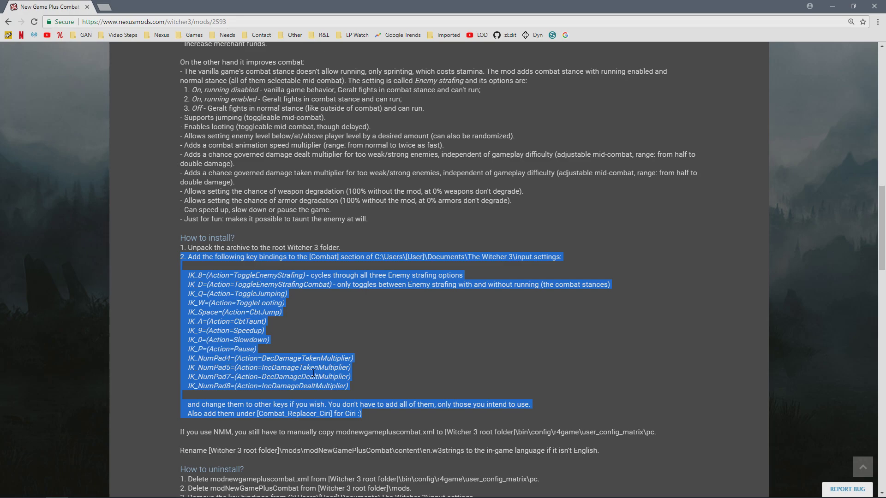
pyautogui.click(320, 319)
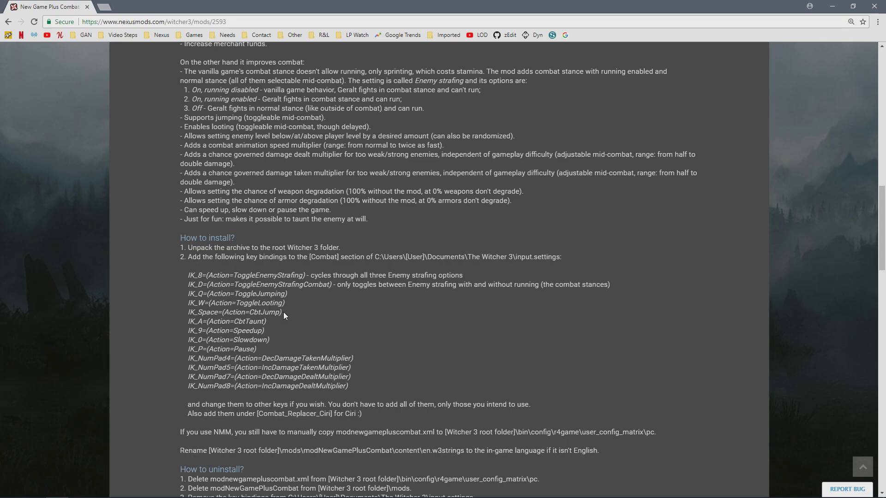
pyautogui.moveTo(349, 387); pyautogui.dragTo(186, 277)
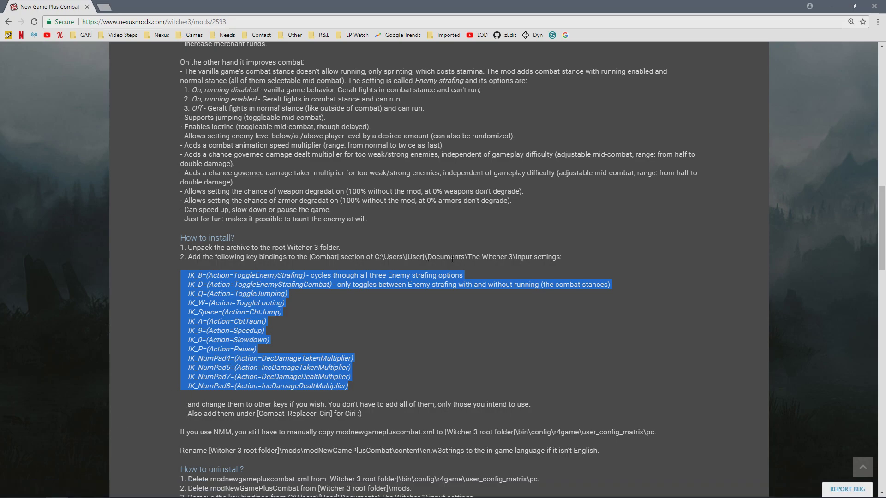
pyautogui.moveTo(372, 257); pyautogui.dragTo(560, 257)
# Switch to the Main window of File Explorer and open The Witcher 3 folder in Documents.
pyautogui.click(35, 489)
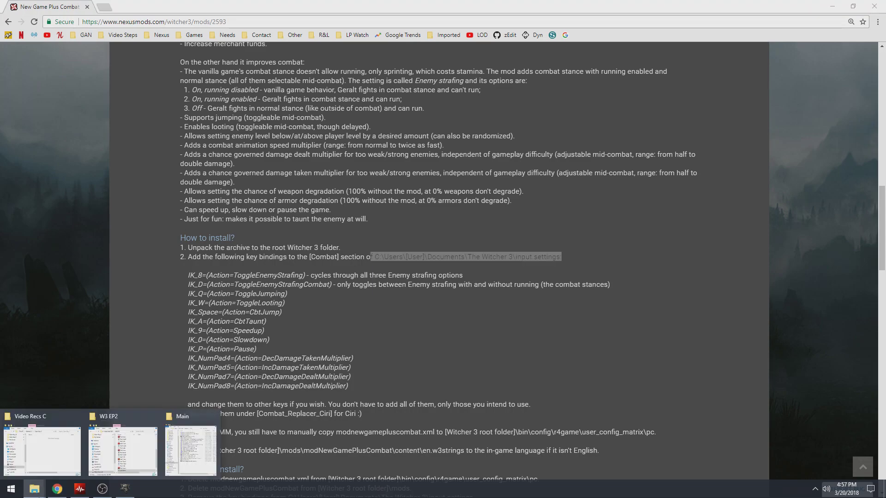
pyautogui.click(203, 454)
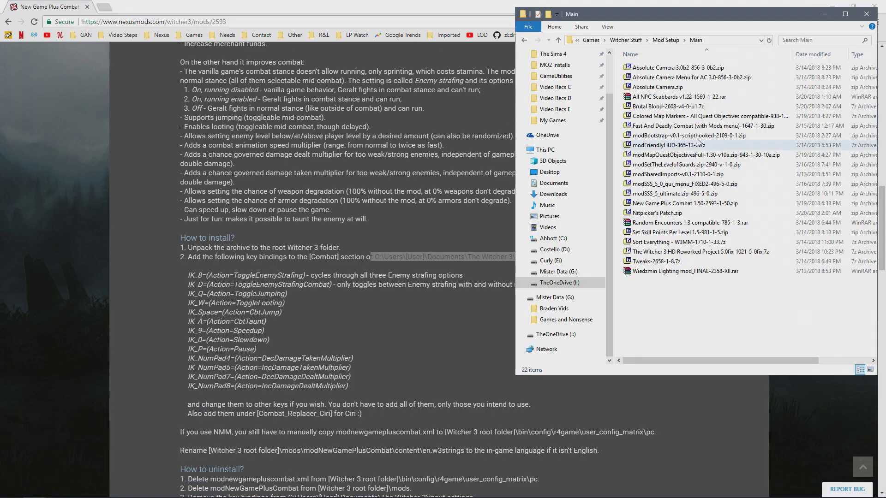
pyautogui.click(555, 185)
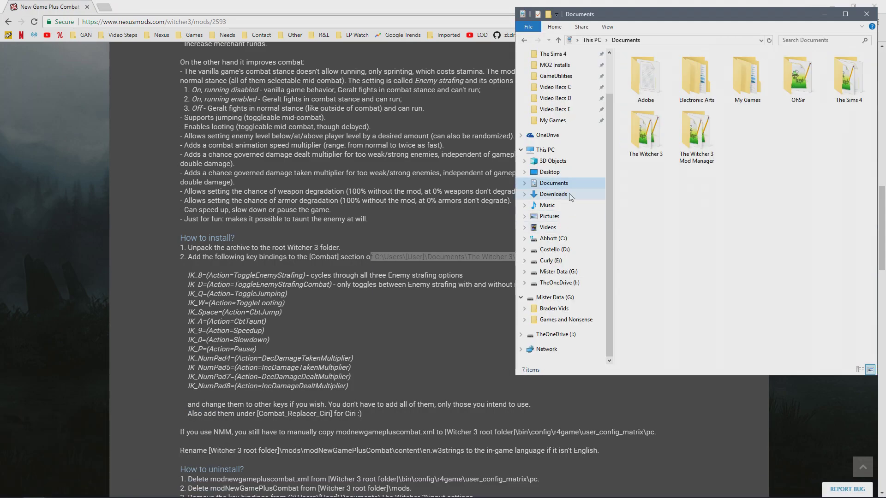
pyautogui.doubleClick(646, 137)
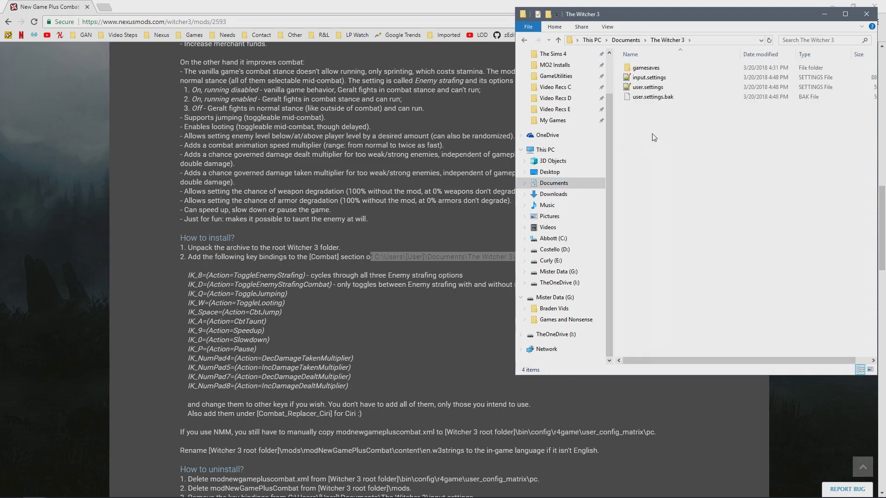
# Open input.settings from The Witcher 3 documents folder in Notepad++ and move its window beside the mod page's key bindings.
pyautogui.click(648, 78)
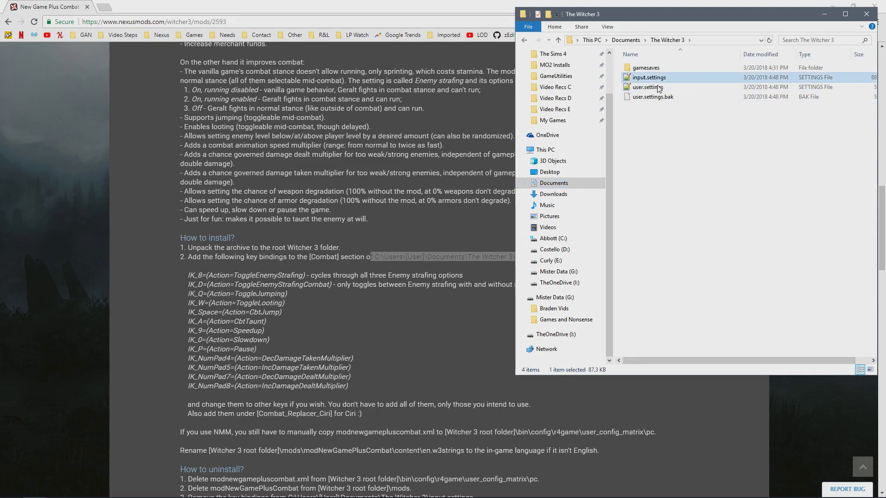
pyautogui.moveTo(728, 18); pyautogui.dragTo(281, 79)
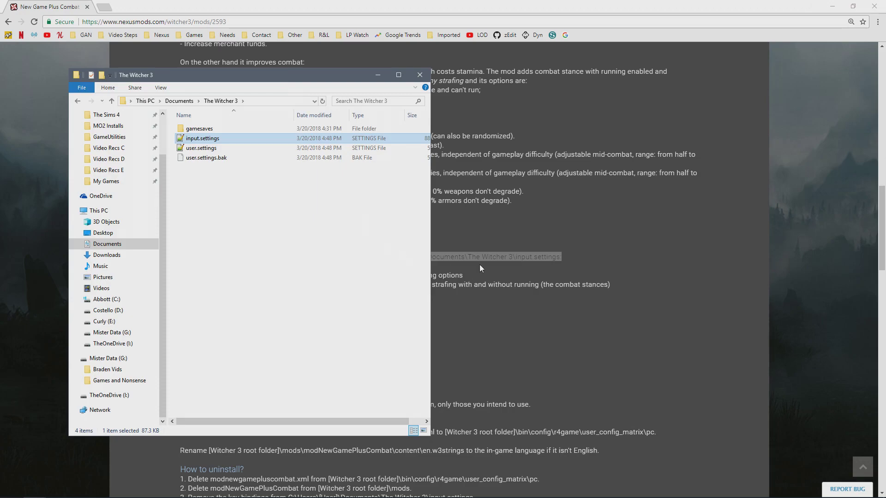
pyautogui.moveTo(276, 77); pyautogui.dragTo(694, 54)
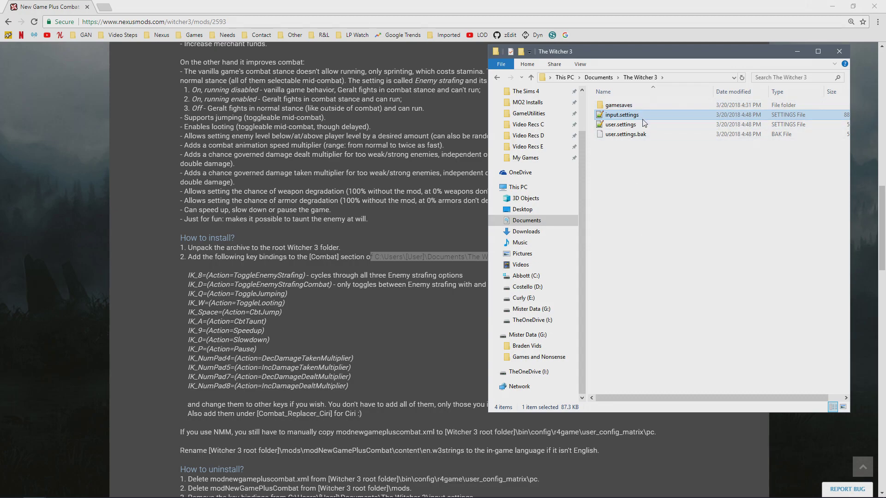
pyautogui.doubleClick(641, 116)
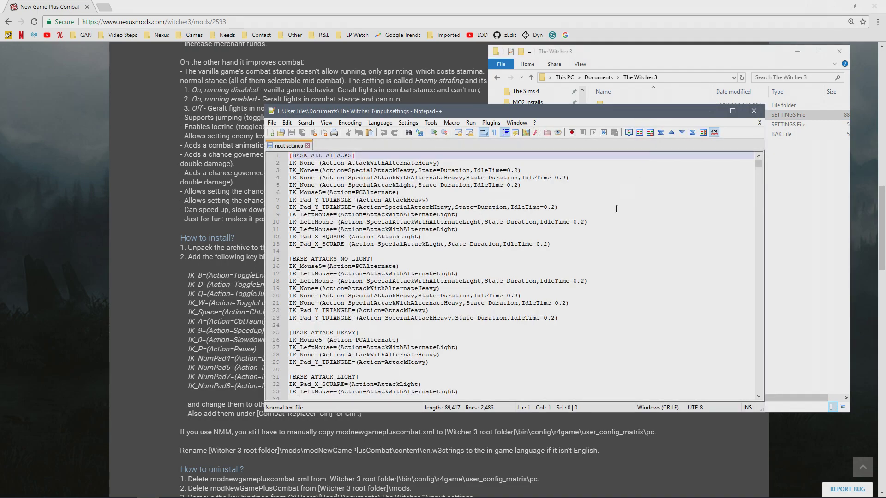
pyautogui.moveTo(478, 109); pyautogui.dragTo(572, 107)
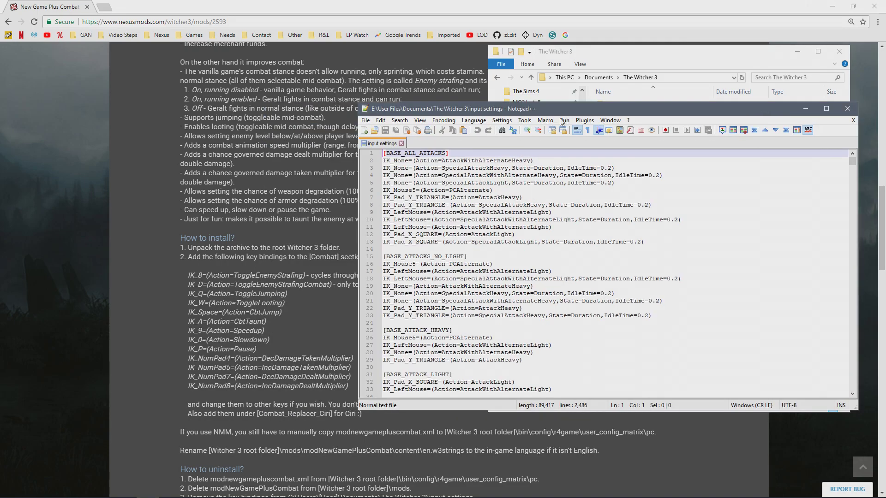
# Highlight the [Combat_Replacer_Ciri] section name in the mod page's instructions in Chrome, and return to input.settings in Notepad++.
pyautogui.click(320, 257)
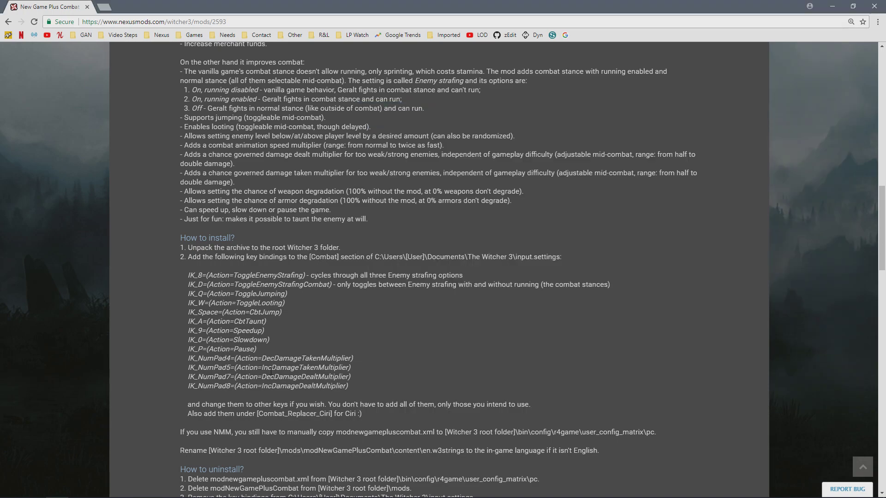
pyautogui.moveTo(257, 415); pyautogui.dragTo(337, 415)
pyautogui.click(150, 493)
# Add a [Combat] section header at the very start of input.settings and insert the mod page's complete key bindings list below it.
pyautogui.press('Return')
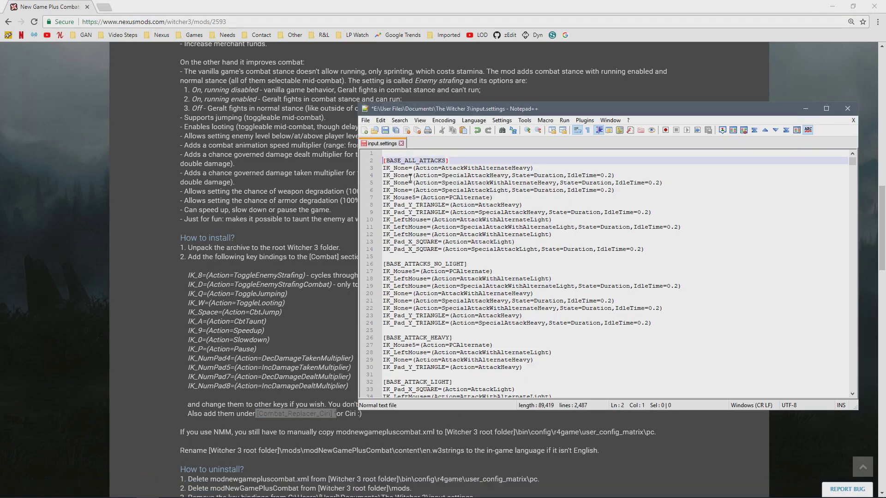
pyautogui.press('Up')
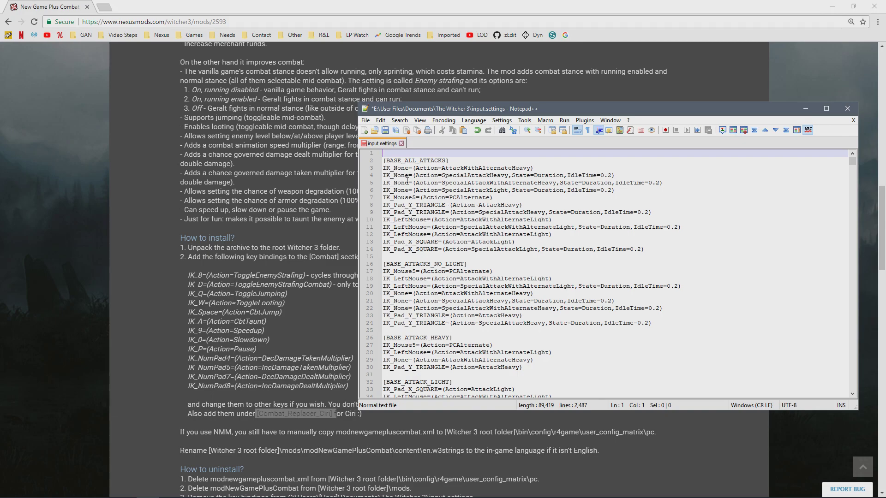
pyautogui.scroll(-5, 406, 180)
pyautogui.scroll(5, 405, 247)
pyautogui.write('[C')
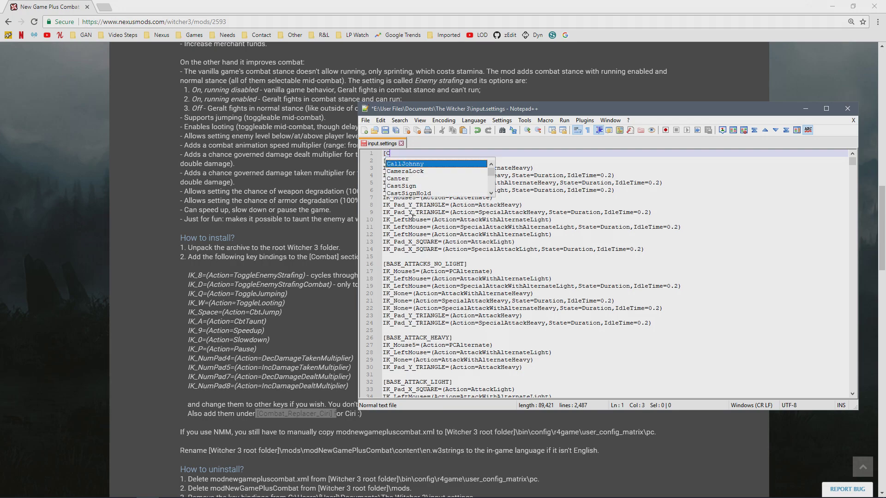
pyautogui.write('ombat]')
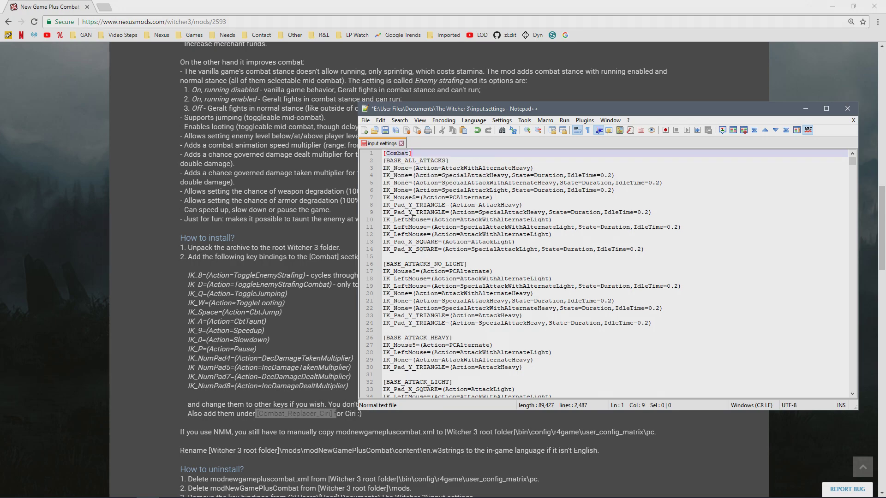
pyautogui.press('Return')
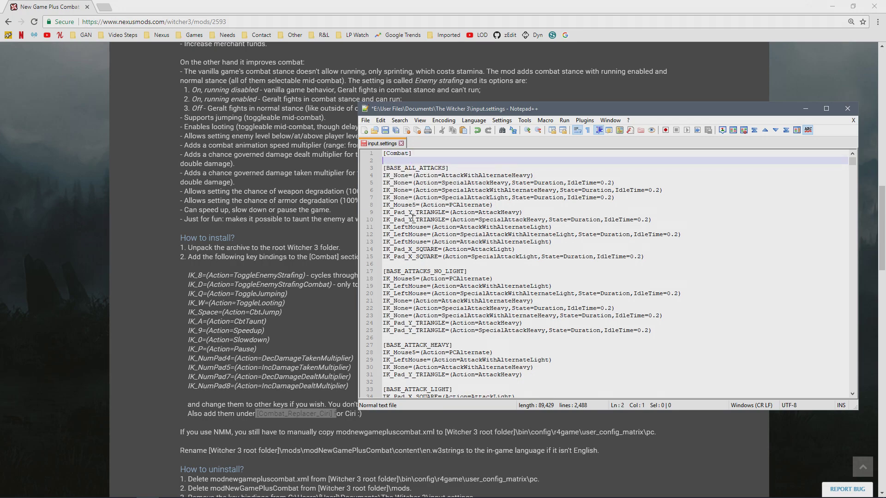
pyautogui.write('IK_8=(Action=ToggleEnemyStrafing) - cycles through all three Enemy strafing options     IK_D=(Action=ToggleEnemyStrafingCombat) - only toggles between Enemy strafing with and without running (the combat stances)     IK_Q=(Action=ToggleJumping)     IK_W=(Action=ToggleLooting)     IK_Space=(Action=CbtJump)     IK_A=(Action=CbtTaunt)     IK_9=(Action=Speedup)     IK_0=(Action=Slowdown)     IK_P=(Action=Pause)     IK_NumPad4=(Action=DecDamageTakenMultiplier)     IK_NumPad5=(Action=IncDamageTakenMultiplier)     IK_NumPad7=(Action=DecDamageDealtMultiplier)     IK_NumPad8=(Action=IncDamageDealtMultiplier)')
pyautogui.press('Return')
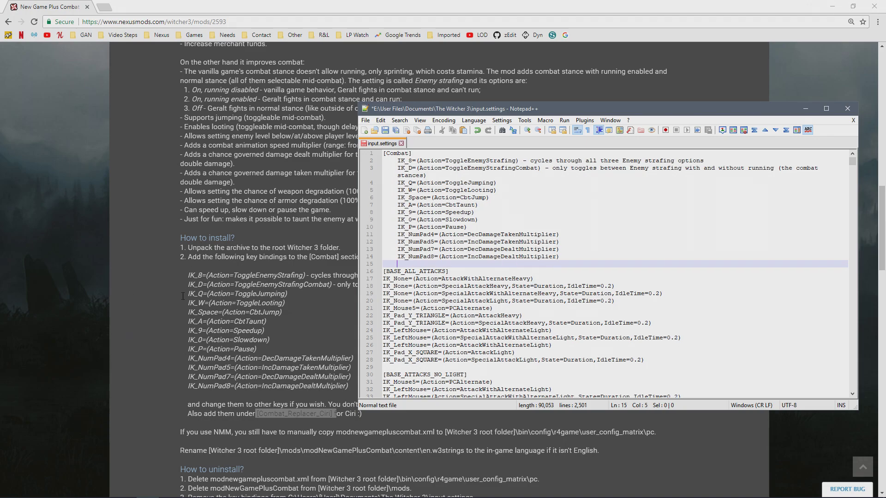
# Remove the leading spaces from every key binding line under [Combat], from IK_8 through IK_NumPad8.
pyautogui.click(399, 161)
pyautogui.press('BackSpace')
pyautogui.press('BackSpace')
pyautogui.press('BackSpace')
pyautogui.press('BackSpace')
pyautogui.press('Down')
pyautogui.press('Delete')
pyautogui.press('Delete')
pyautogui.press('Delete')
pyautogui.press('Delete')
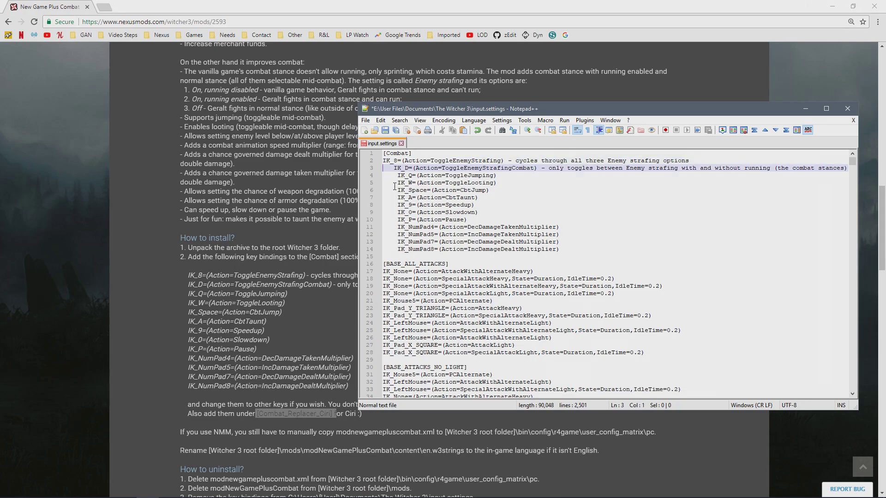
pyautogui.press('Down')
pyautogui.press('Delete')
pyautogui.press('Delete')
pyautogui.press('Delete')
pyautogui.press('Delete')
pyautogui.press('Down')
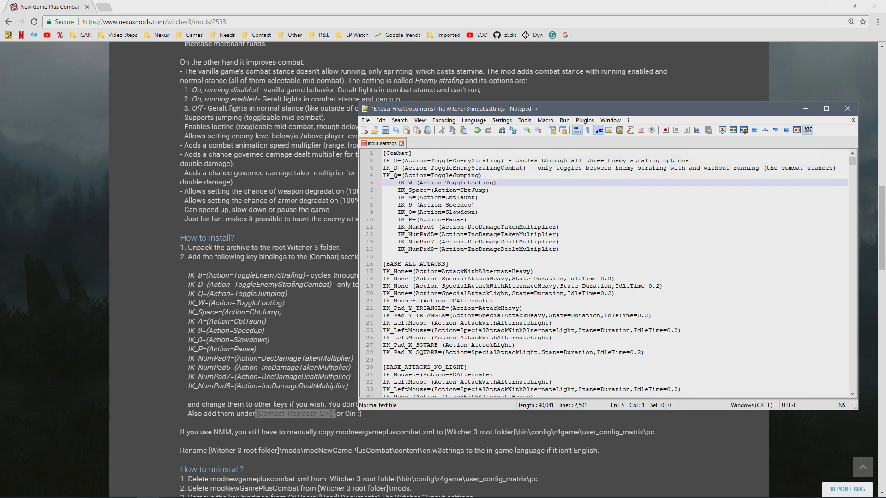
pyautogui.press('Delete')
pyautogui.press('Delete')
pyautogui.press('Delete')
pyautogui.press('Delete')
pyautogui.press('Down')
pyautogui.press('Delete')
pyautogui.press('Delete')
pyautogui.press('Delete')
pyautogui.press('Delete')
pyautogui.press('Down')
pyautogui.press('Delete')
pyautogui.press('Delete')
pyautogui.press('Delete')
pyautogui.press('Delete')
pyautogui.press('Down')
pyautogui.press('Delete')
pyautogui.press('Delete')
pyautogui.press('Delete')
pyautogui.press('Delete')
pyautogui.press('Down')
pyautogui.press('Delete')
pyautogui.press('Delete')
pyautogui.press('Delete')
pyautogui.press('Delete')
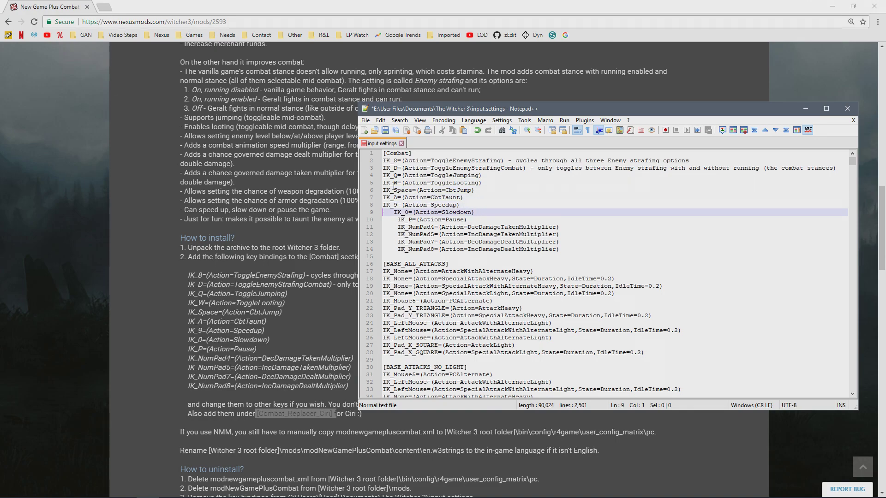
pyautogui.press('Down')
pyautogui.press('Delete')
pyautogui.press('Delete')
pyautogui.press('Delete')
pyautogui.press('Delete')
pyautogui.press('Down')
pyautogui.press('Delete')
pyautogui.press('Delete')
pyautogui.press('Delete')
pyautogui.press('Delete')
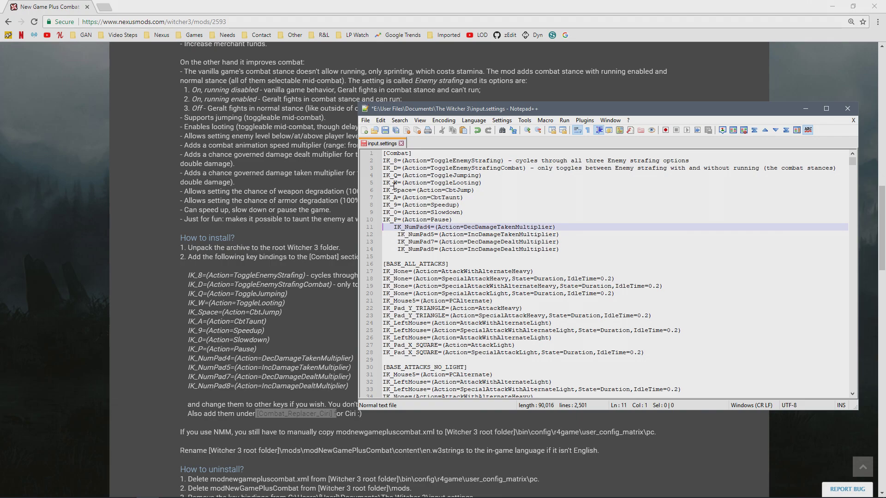
pyautogui.press('Down')
pyautogui.press('Delete')
pyautogui.press('Delete')
pyautogui.press('Delete')
pyautogui.press('Delete')
pyautogui.press('Down')
pyautogui.press('Delete')
pyautogui.press('Delete')
pyautogui.press('Delete')
pyautogui.press('Delete')
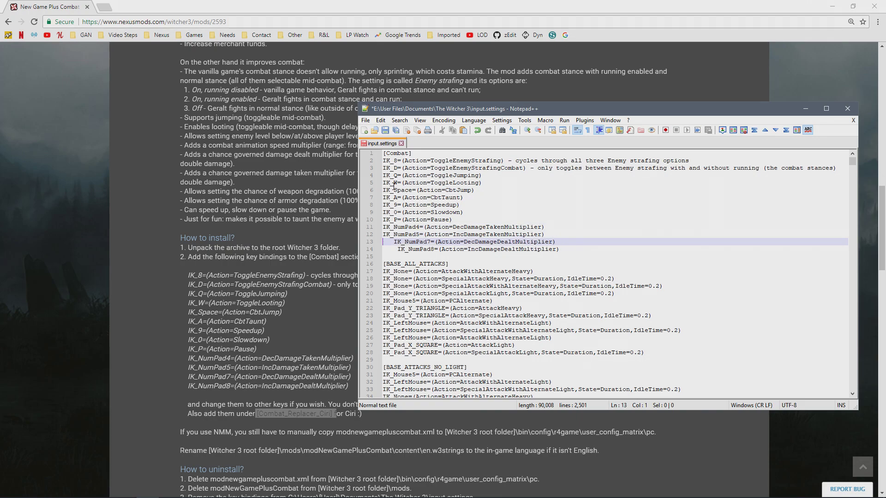
pyautogui.press('Down')
pyautogui.press('Delete')
pyautogui.press('Delete')
pyautogui.press('Delete')
pyautogui.press('Delete')
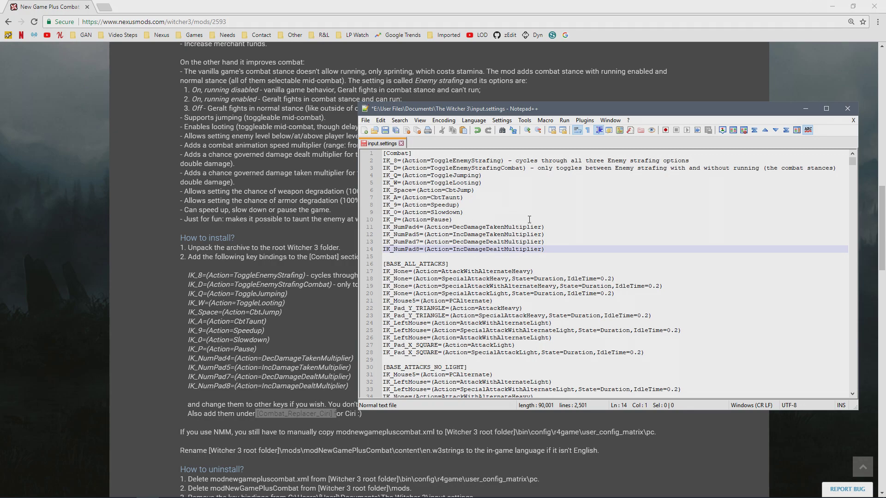
# Delete the four NumPad damage multiplier bindings and the Speedup, Slowdown and Pause bindings from the [Combat] section.
pyautogui.click(550, 244)
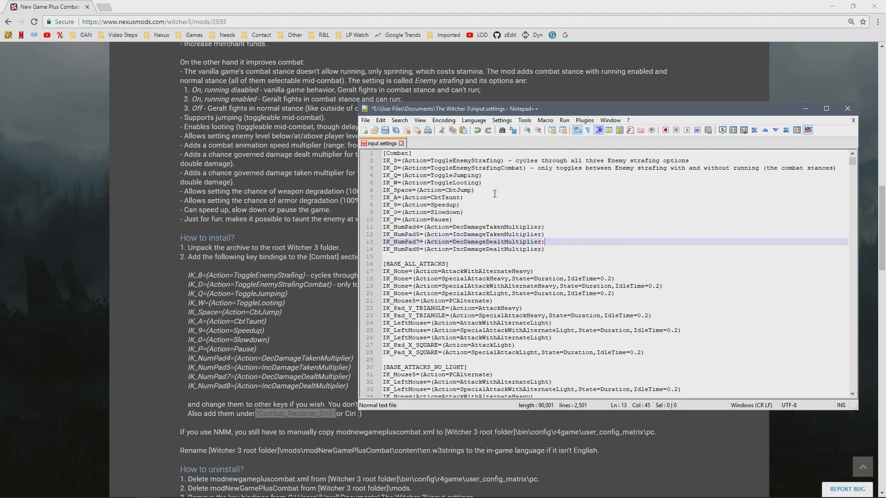
pyautogui.moveTo(546, 249); pyautogui.dragTo(364, 225)
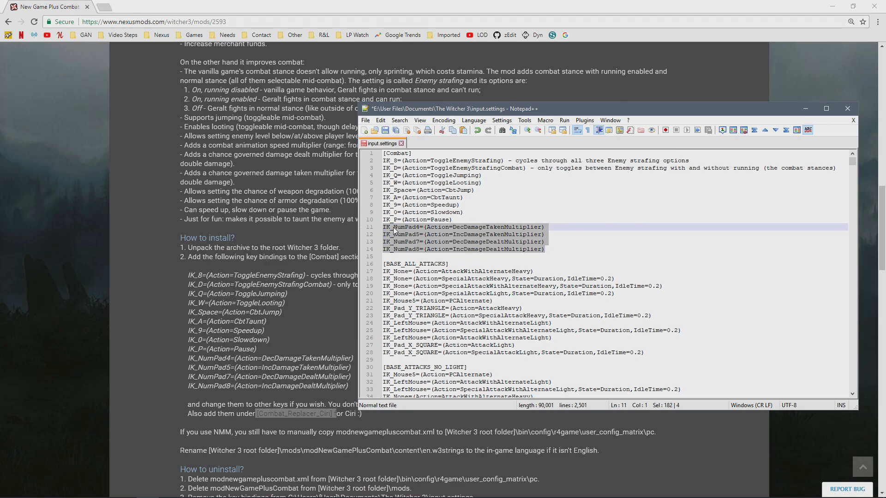
pyautogui.press('BackSpace')
pyautogui.press('BackSpace')
pyautogui.moveTo(454, 220); pyautogui.dragTo(372, 208)
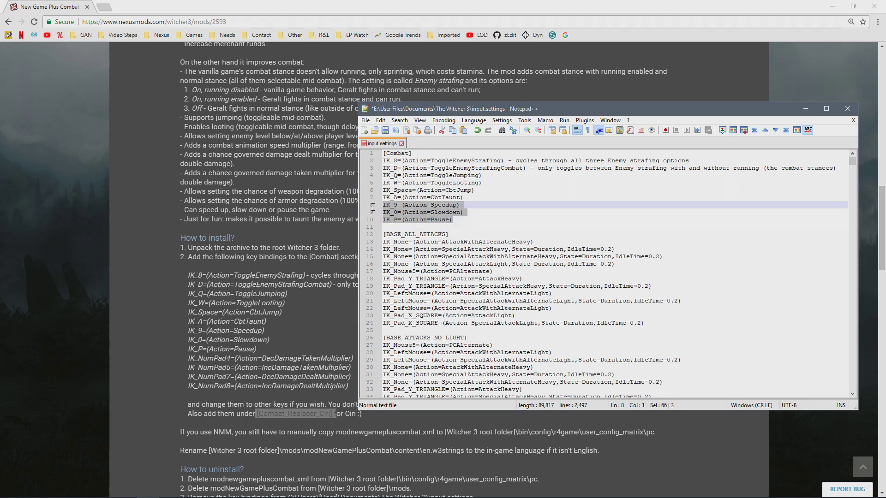
pyautogui.press('BackSpace')
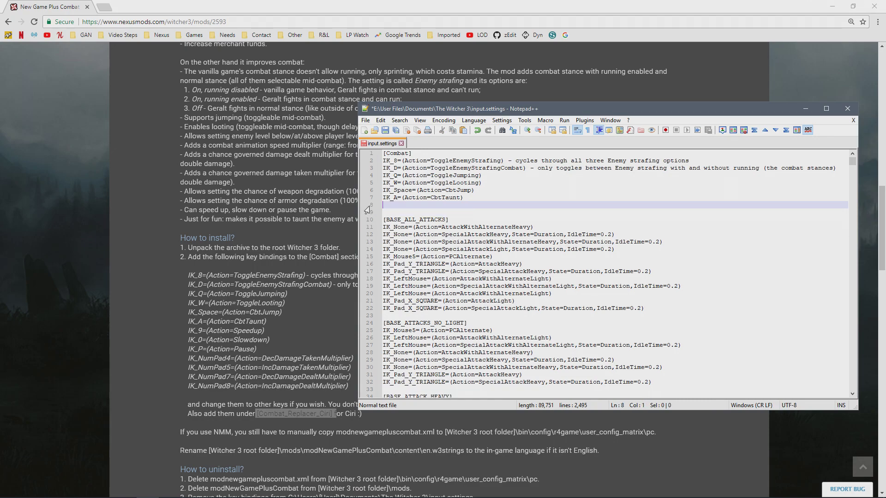
pyautogui.press('BackSpace')
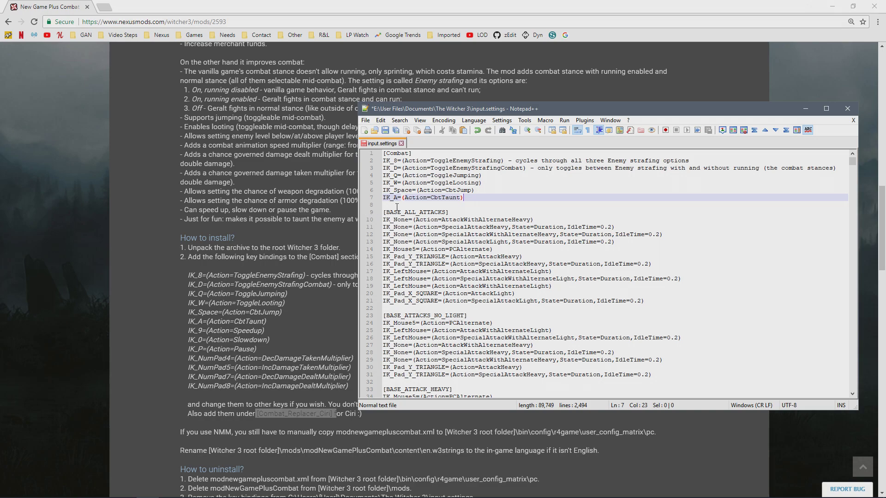
# Delete the IK_W ToggleLooting and IK_Q ToggleJumping bindings from the [Combat] section, leaving no blank lines.
pyautogui.click(454, 182)
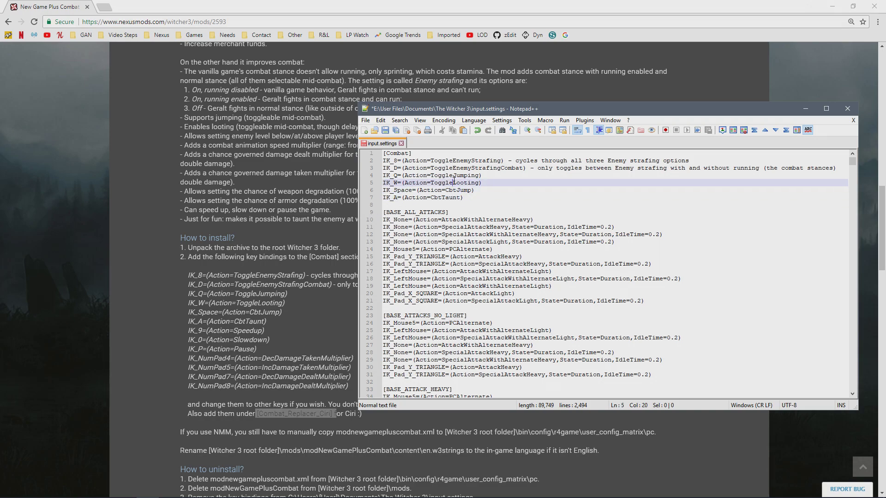
pyautogui.moveTo(482, 183); pyautogui.dragTo(383, 182)
pyautogui.press('Delete')
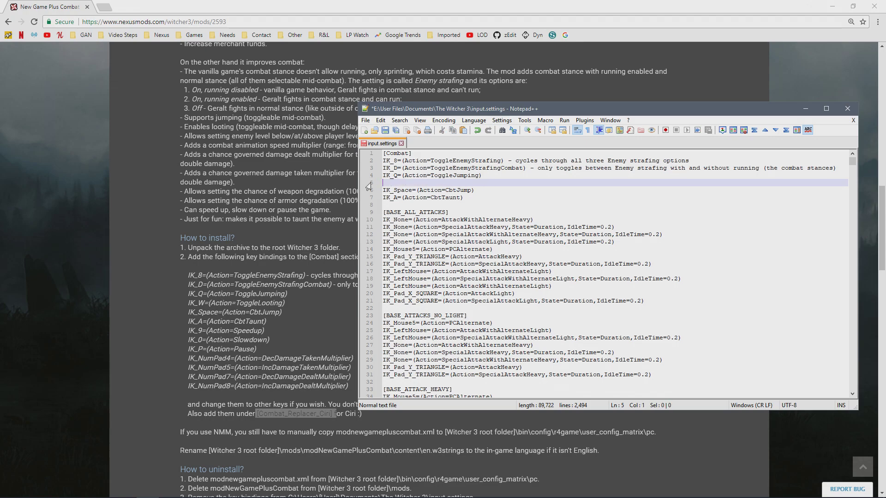
pyautogui.press('Delete')
pyautogui.moveTo(483, 176); pyautogui.dragTo(382, 176)
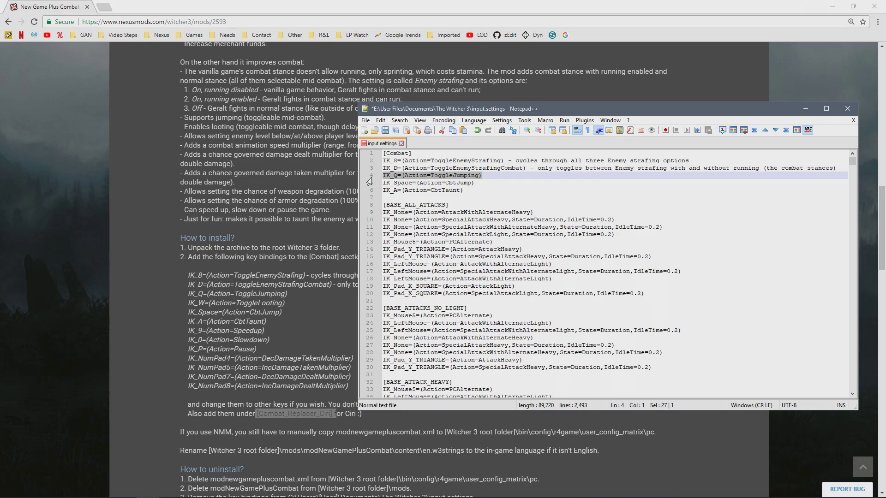
pyautogui.press('BackSpace')
pyautogui.press('BackSpace')
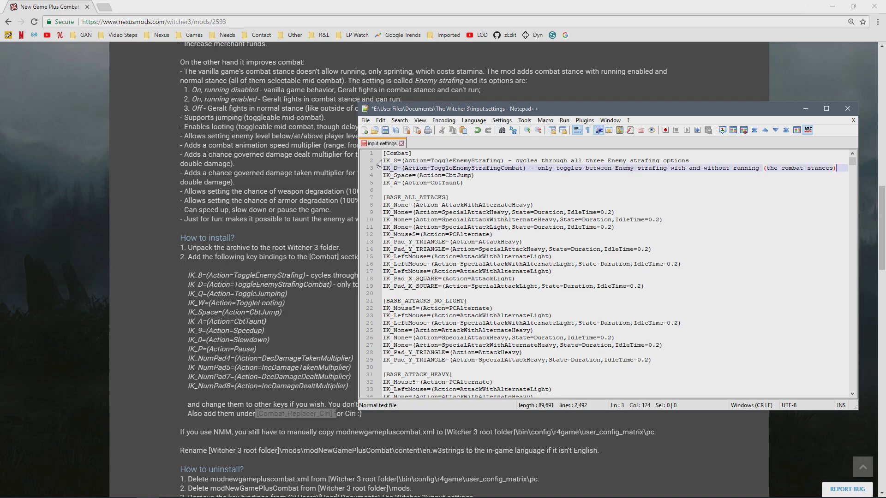
# Delete the IK_8 ToggleEnemyStrafing and IK_D ToggleEnemyStrafingCombat lines, including their descriptions, from the [Combat] section.
pyautogui.moveTo(383, 161); pyautogui.dragTo(836, 169)
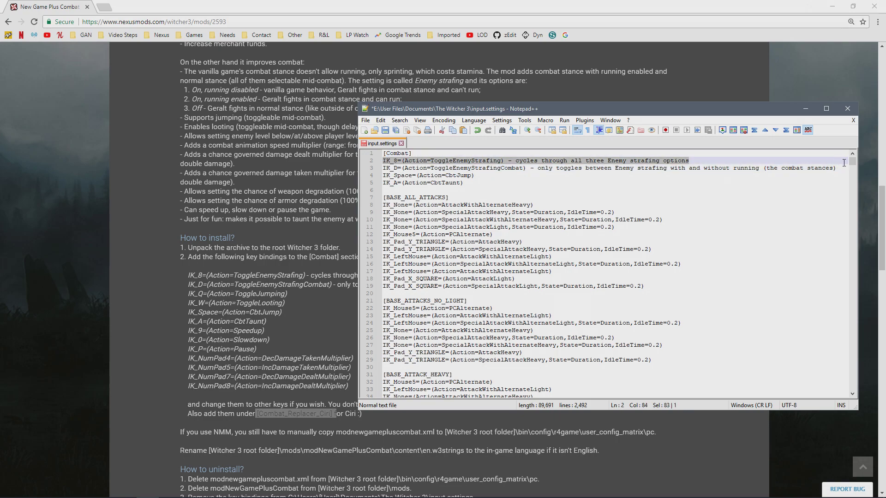
pyautogui.press('BackSpace')
pyautogui.press('BackSpace')
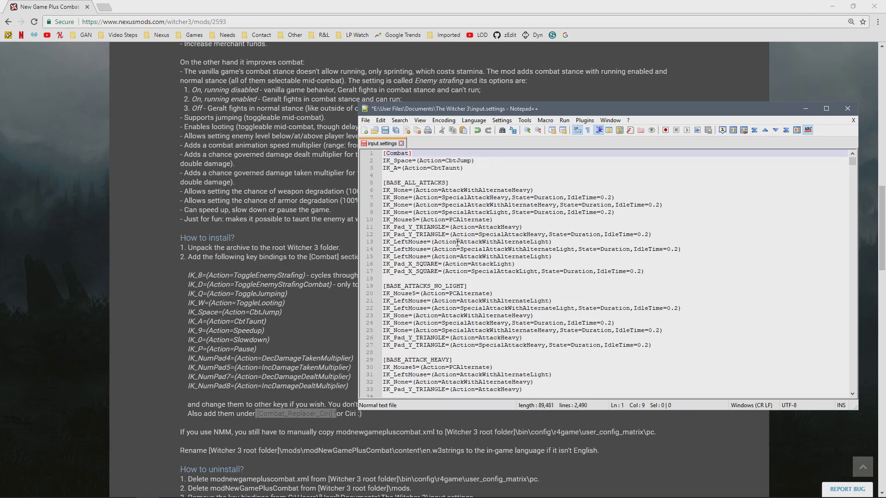
# Save the file, search for "Ciri", and copy the IK_Space CbtJump and IK_A CbtTaunt bindings directly under the [Combat_Replacer_Ciri] header.
pyautogui.moveTo(463, 168); pyautogui.dragTo(379, 162)
pyautogui.hotkey('ctrl', 'c')
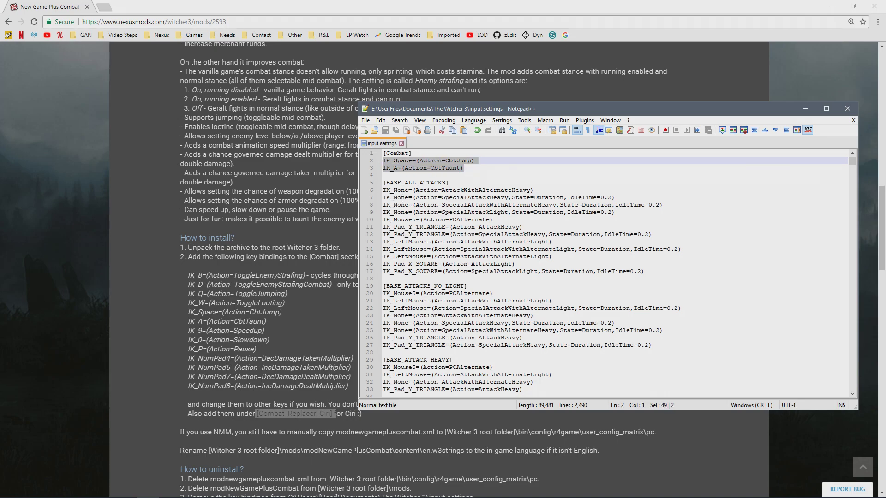
pyautogui.click(399, 121)
pyautogui.click(412, 133)
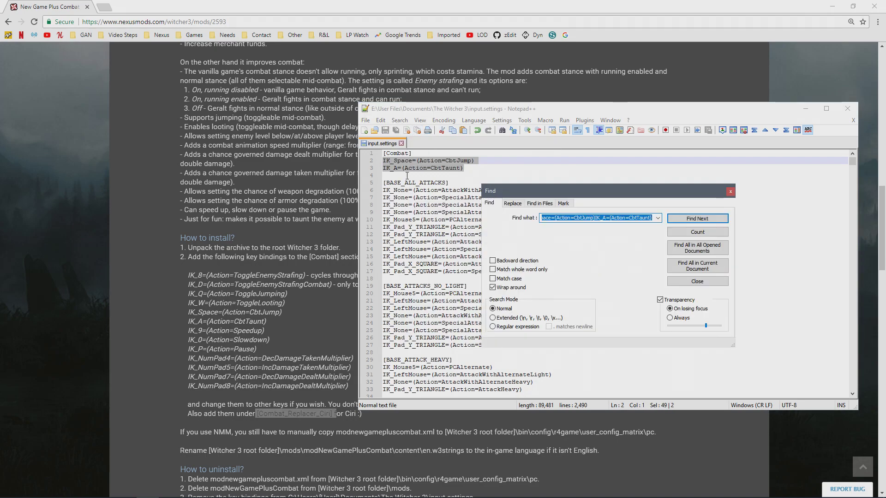
pyautogui.write('Ciri')
pyautogui.press('Return')
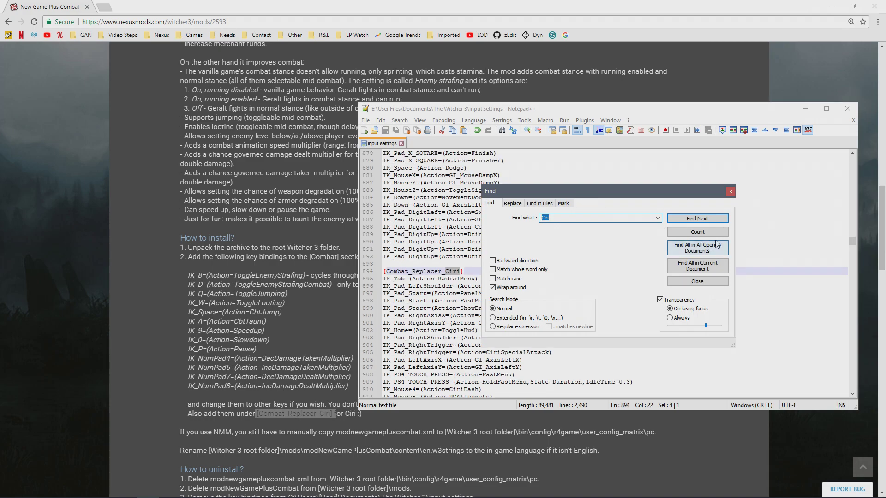
pyautogui.click(730, 191)
pyautogui.click(462, 272)
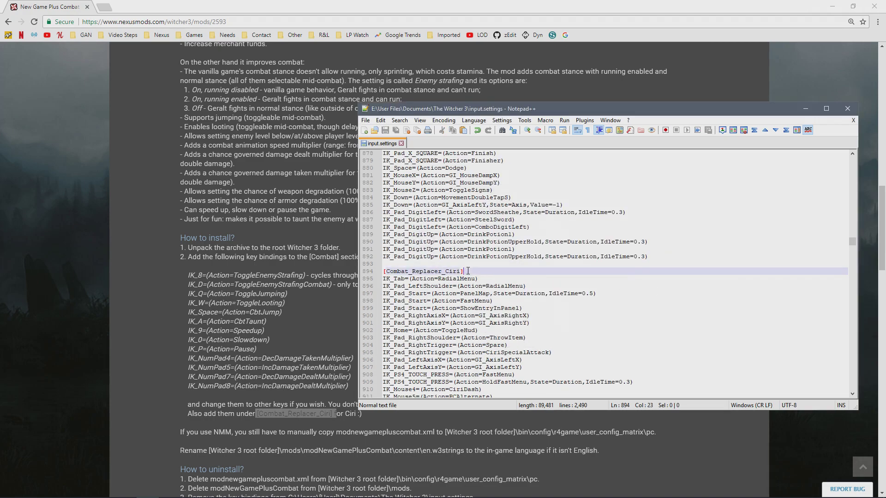
pyautogui.press('Return')
pyautogui.hotkey('ctrl', 'v')
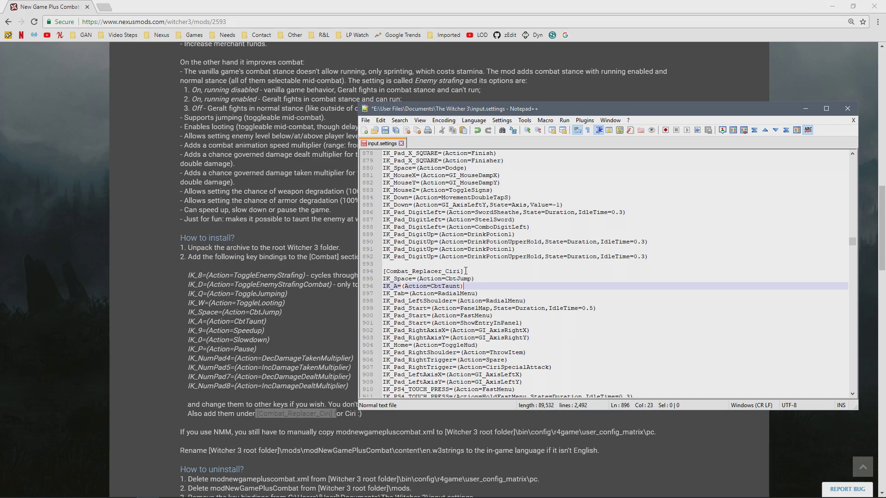
pyautogui.scroll(17, 851, 264)
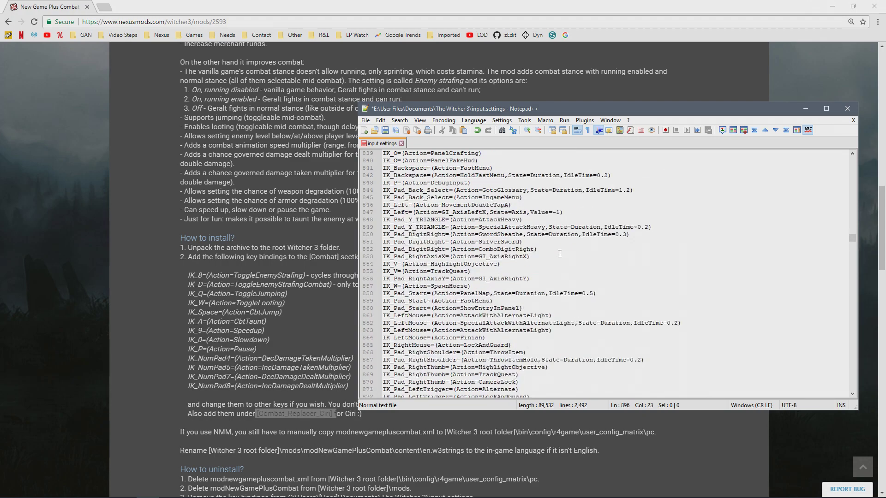
# Return to the [Combat] section at the start of input.settings, save the file, and close it along with the editor.
pyautogui.moveTo(854, 237); pyautogui.dragTo(853, 156)
pyautogui.click(420, 158)
pyautogui.press('Down')
pyautogui.click(385, 131)
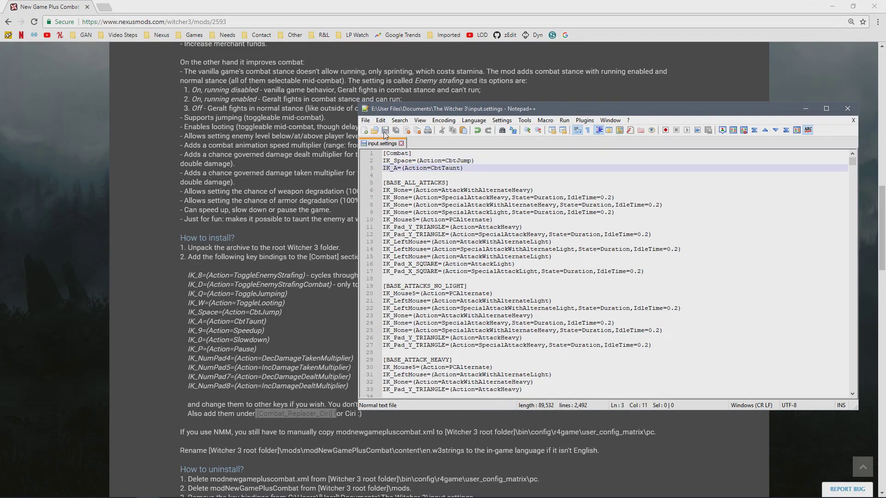
pyautogui.click(851, 120)
pyautogui.click(848, 112)
# Read the New Game Plus Combat page's installation, usage, console command and option notes, and close the browser.
pyautogui.click(148, 227)
pyautogui.scroll(-4, 152, 233)
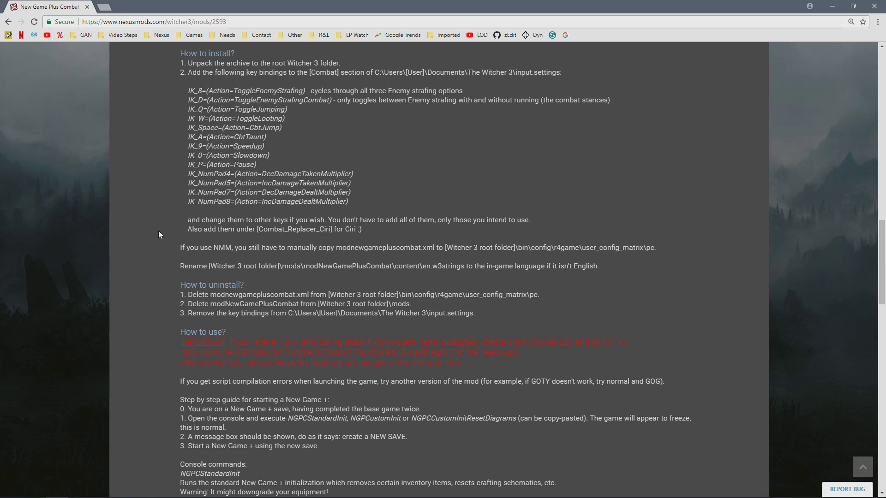
pyautogui.scroll(-5, 159, 231)
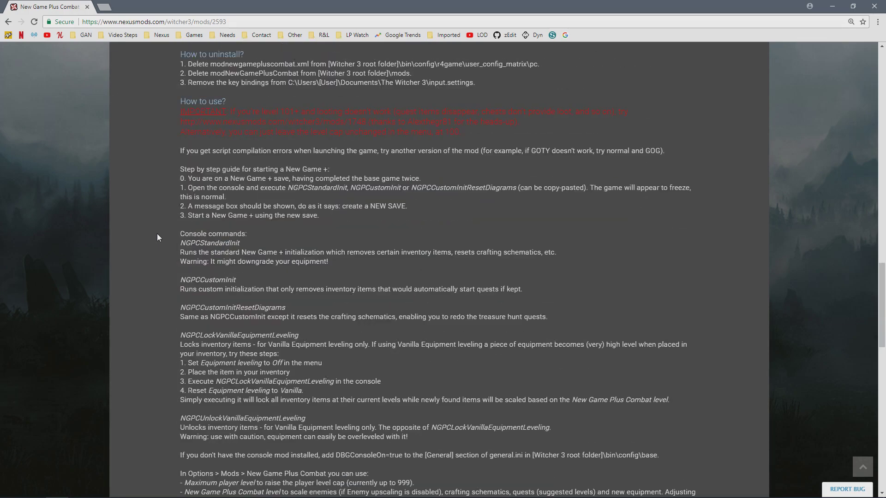
pyautogui.scroll(3, 157, 234)
pyautogui.scroll(-8, 160, 225)
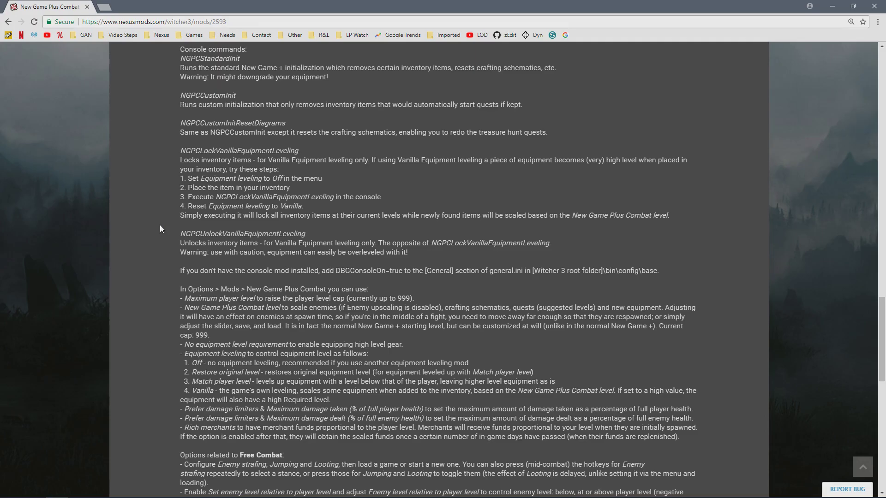
pyautogui.scroll(-4, 159, 225)
pyautogui.scroll(20, 241, 243)
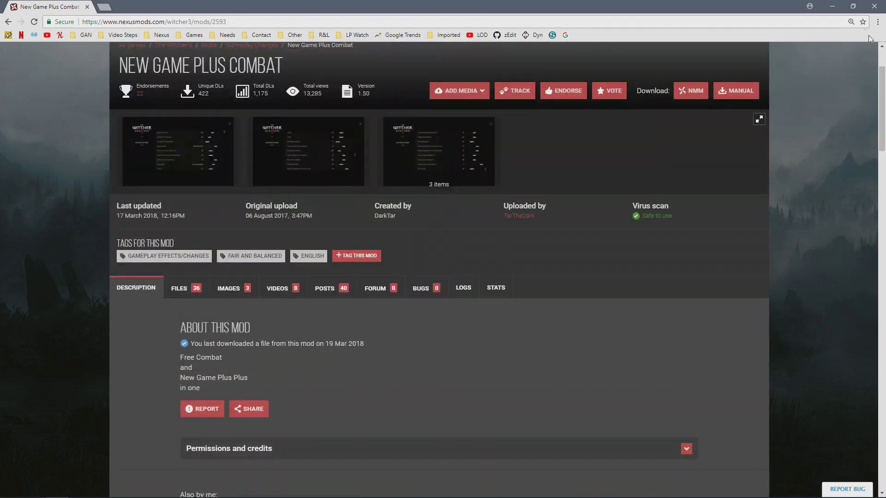
pyautogui.click(874, 7)
pyautogui.click(374, 57)
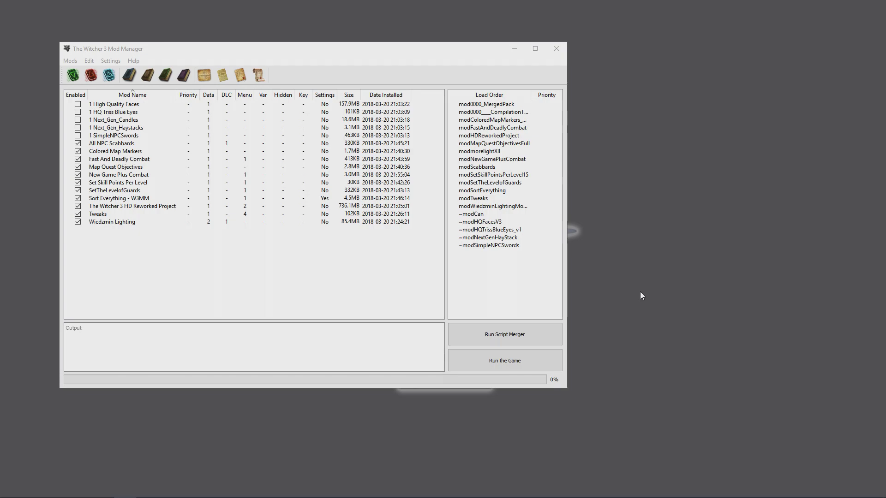
# Launch the game to test the installed mods, and exit the application from the script compilation errors window.
pyautogui.click(511, 365)
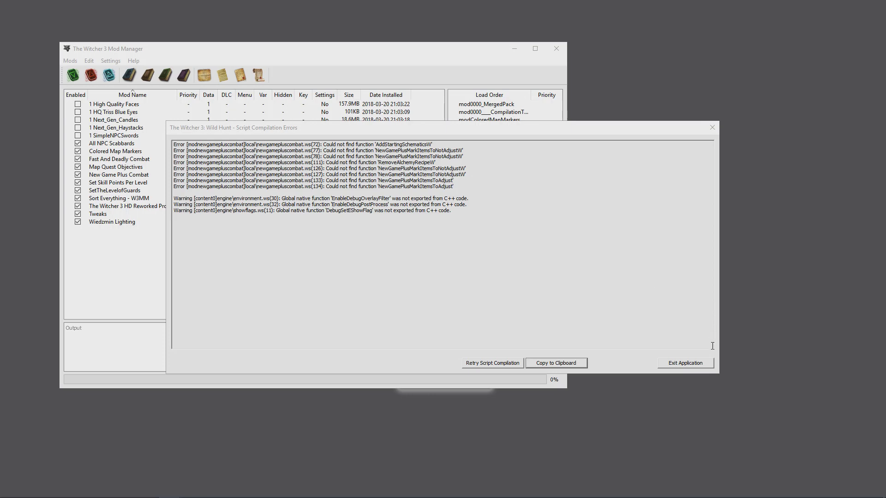
pyautogui.click(698, 364)
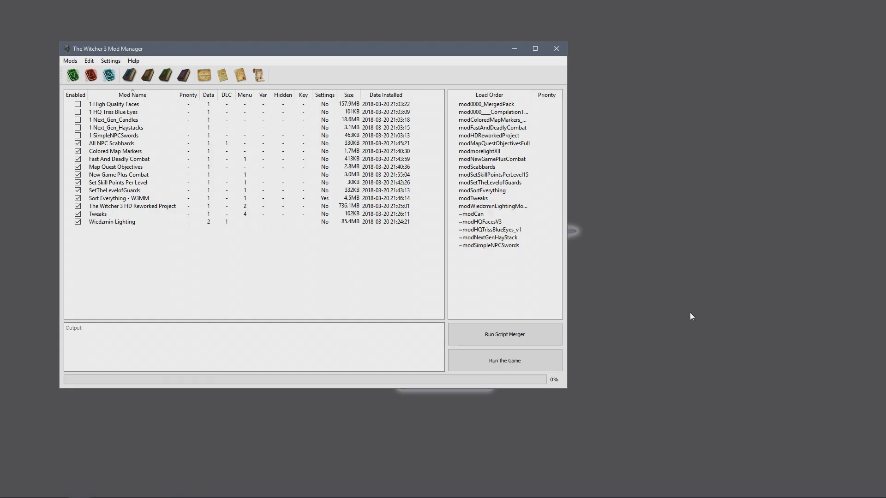
# Run Script Merger, select all script conflicts, and create the five merges, accepting the automatically solved conflicts for damageManagerProcessor.ws.
pyautogui.click(517, 340)
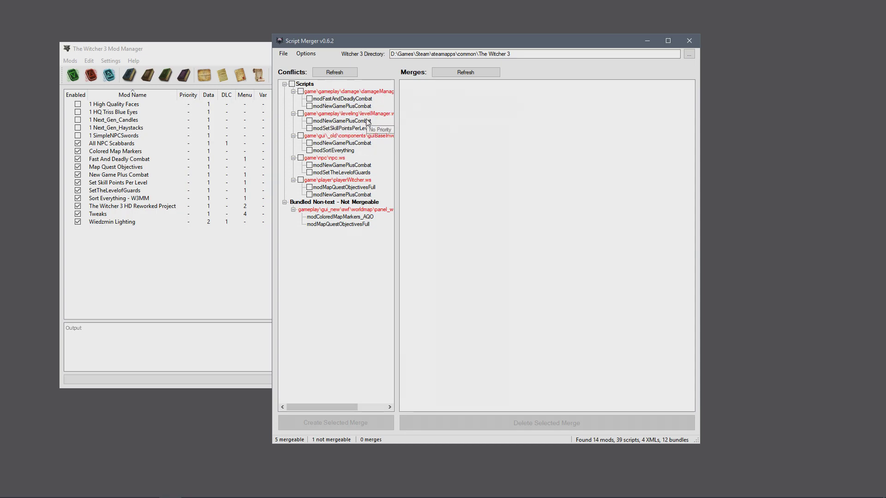
pyautogui.click(291, 84)
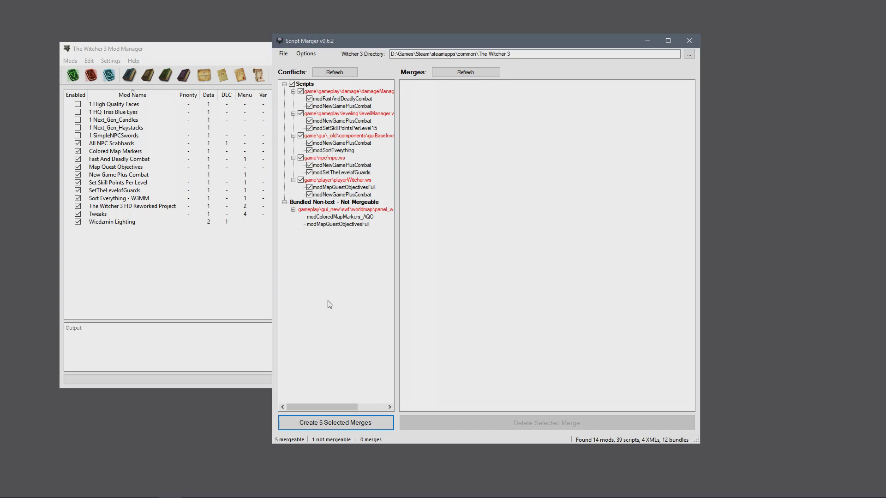
pyautogui.click(340, 425)
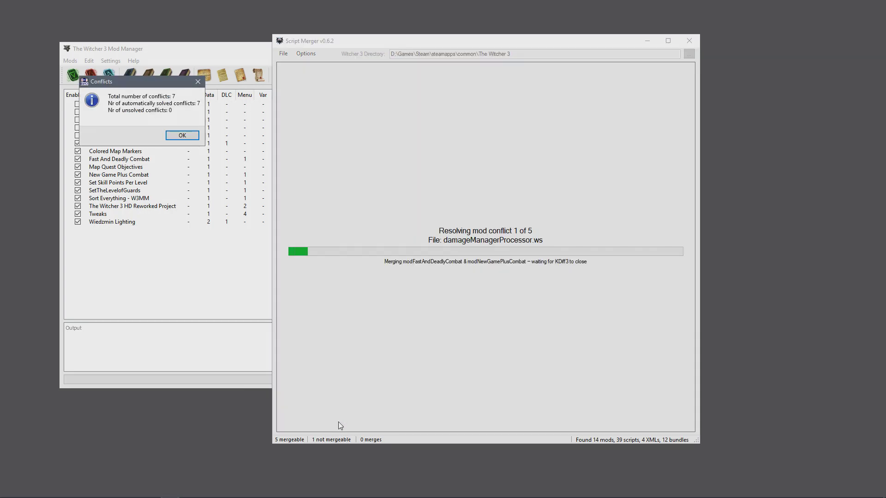
pyautogui.moveTo(588, 116); pyautogui.dragTo(771, 94)
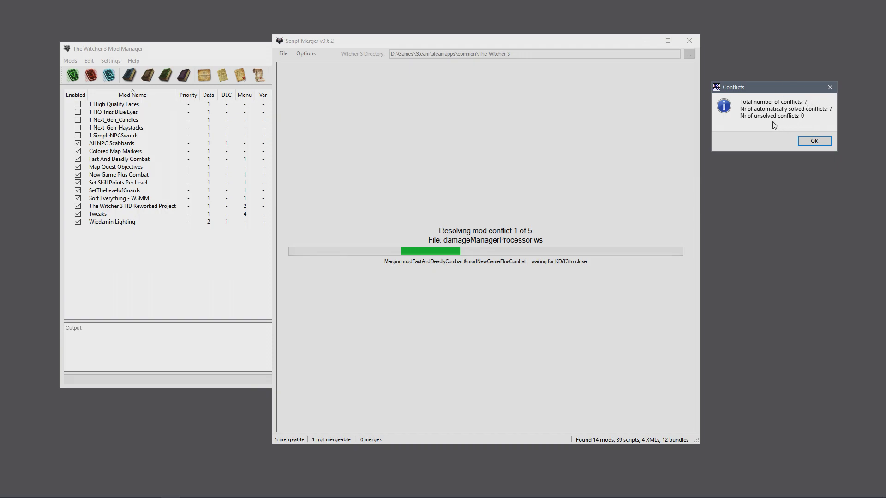
pyautogui.click(818, 140)
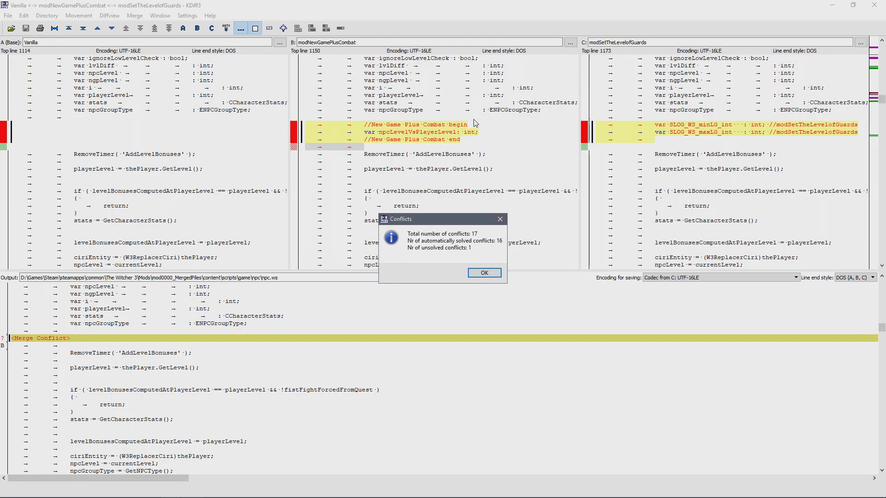
# Compare the code around the npc.ws merge conflict in the Vanilla, modNewGamePlusCombat and modSetTheLevelofGuards versions.
pyautogui.click(485, 276)
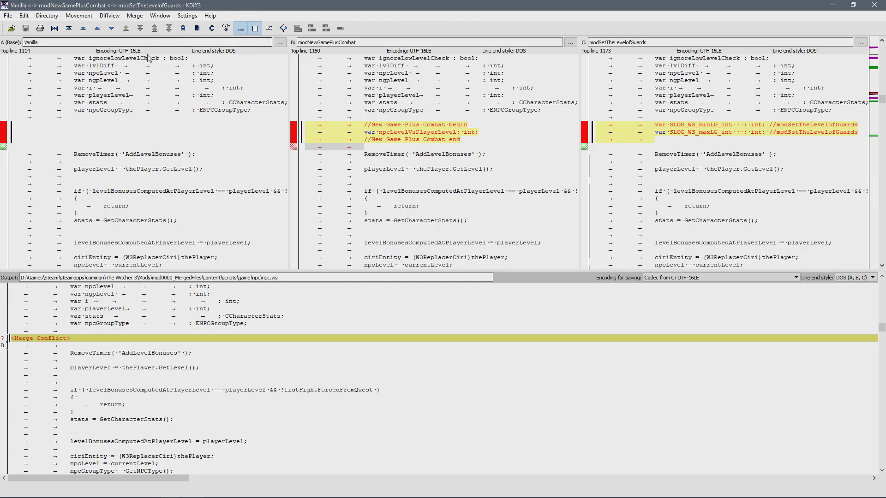
pyautogui.moveTo(95, 110); pyautogui.dragTo(133, 110)
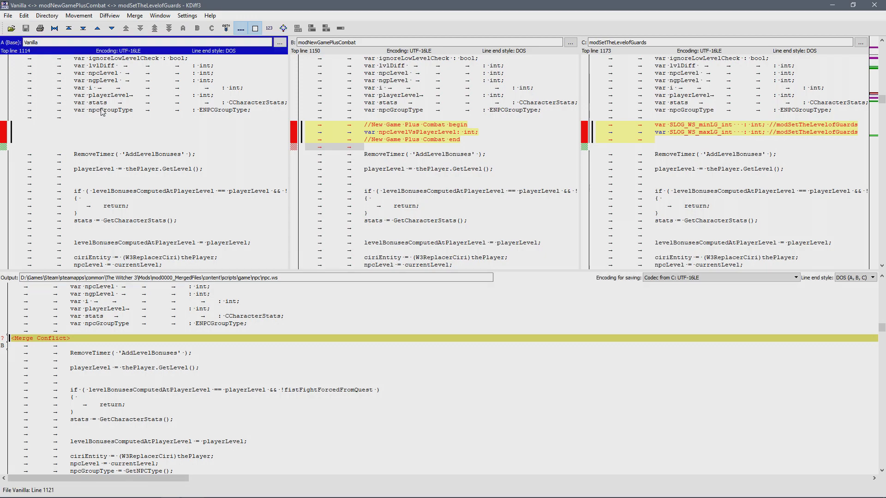
pyautogui.click(377, 112)
pyautogui.moveTo(677, 110); pyautogui.dragTo(696, 110)
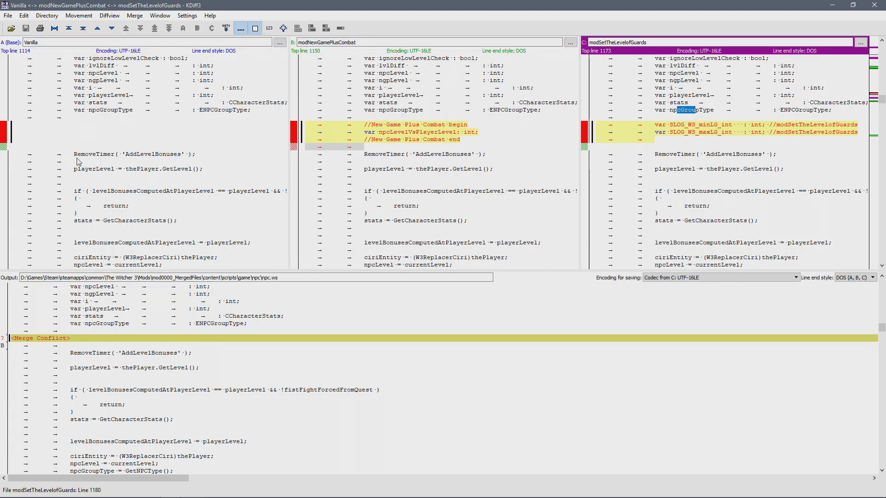
pyautogui.moveTo(81, 155); pyautogui.dragTo(98, 156)
pyautogui.moveTo(383, 156); pyautogui.dragTo(408, 156)
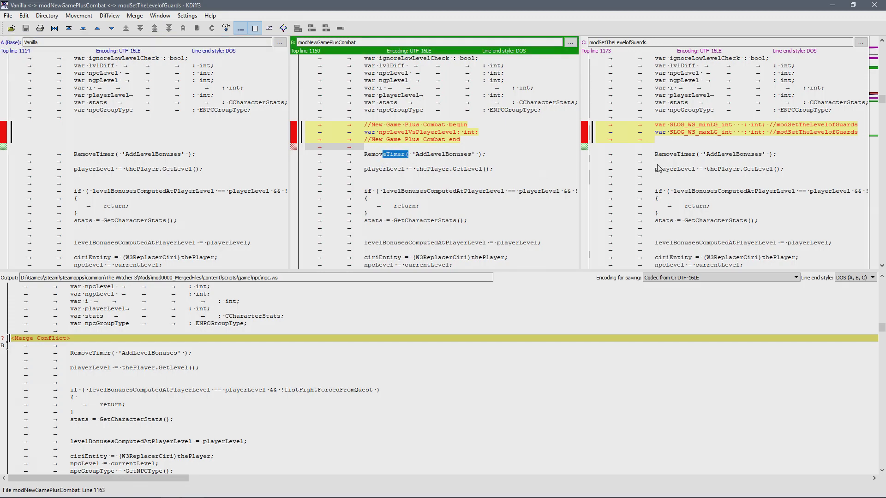
pyautogui.moveTo(663, 158); pyautogui.dragTo(673, 161)
pyautogui.click(664, 134)
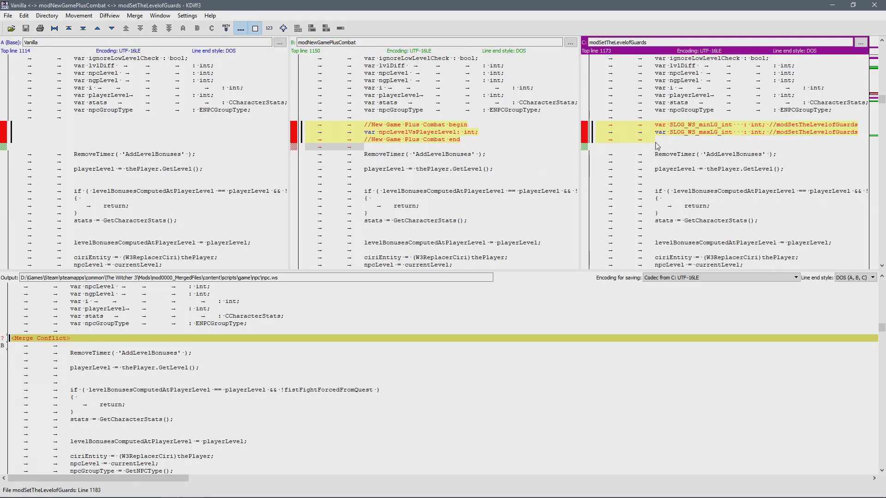
pyautogui.click(346, 137)
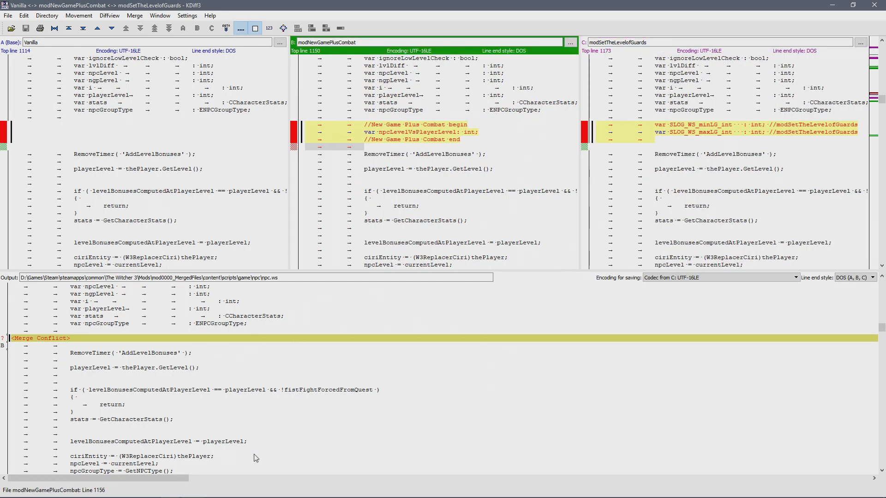
# Resolve the npc.ws conflict with modNewGamePlusCombat's lines, and add modSetTheLevelofGuards' SLOG_WS_minLG_int and SLOG_WS_maxLG_int declarations directly below them, aligned.
pyautogui.rightClick(42, 341)
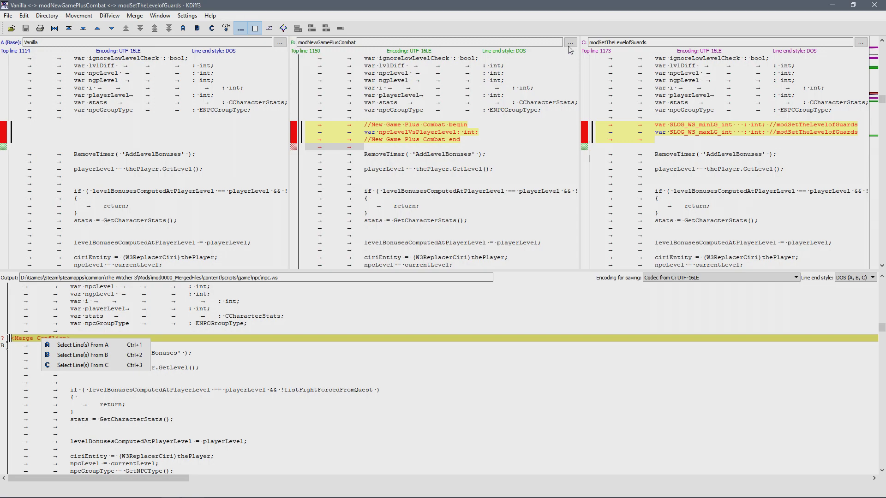
pyautogui.click(85, 354)
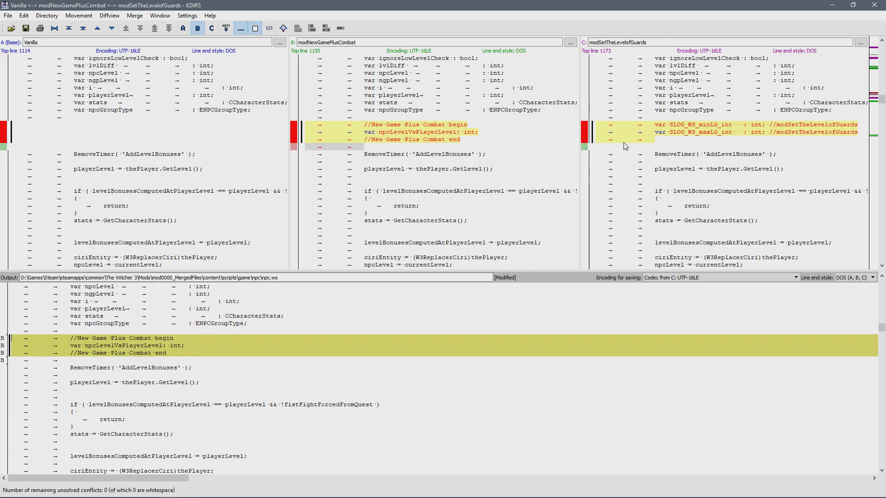
pyautogui.click(632, 127)
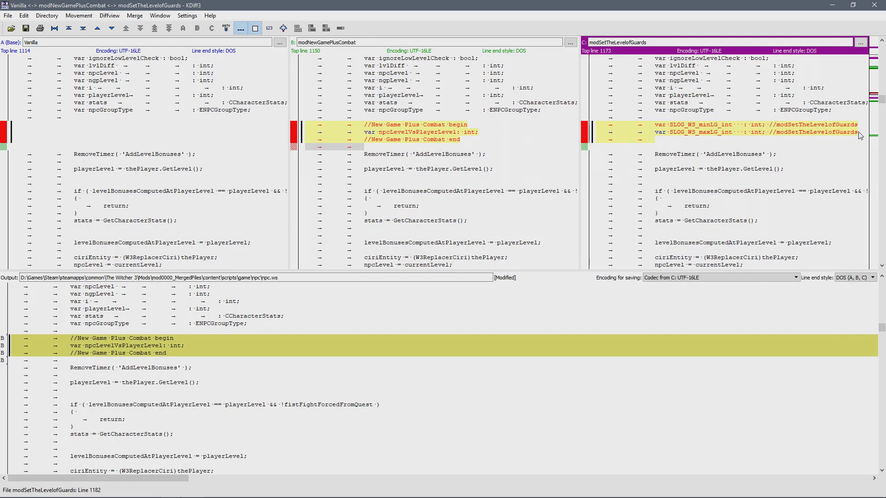
pyautogui.moveTo(858, 136); pyautogui.dragTo(602, 129)
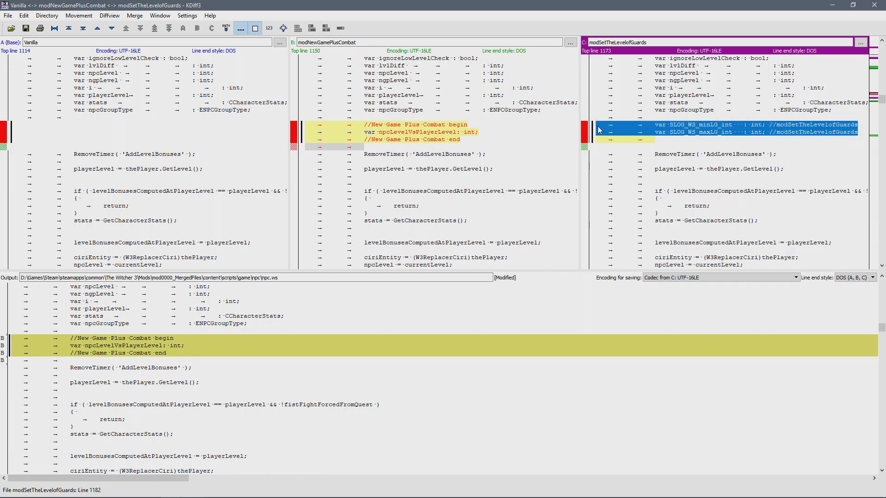
pyautogui.hotkey('ctrl', 'c')
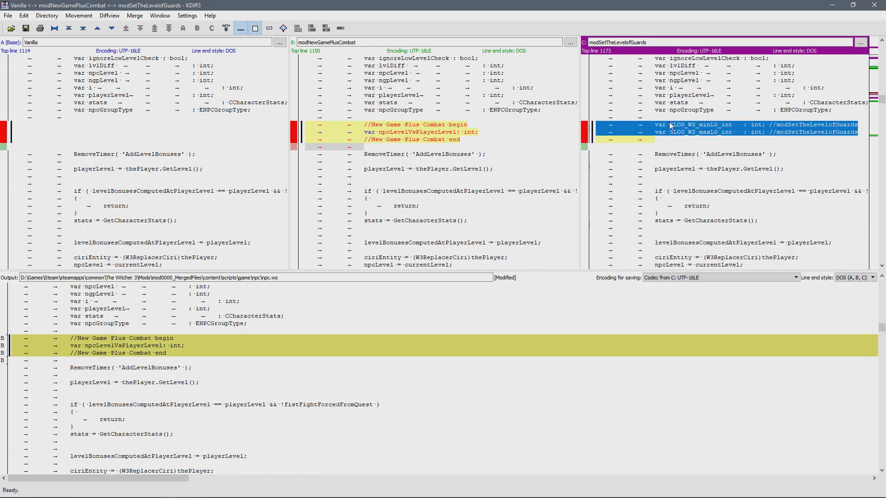
pyautogui.click(171, 358)
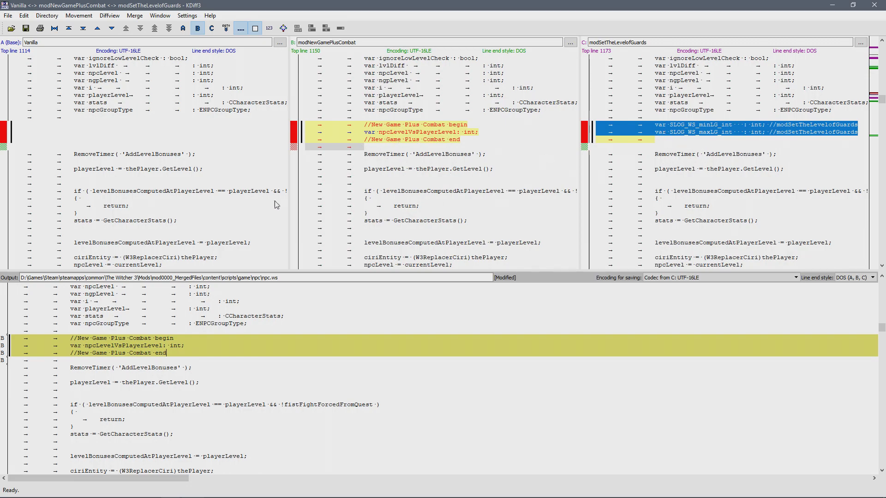
pyautogui.press('Return')
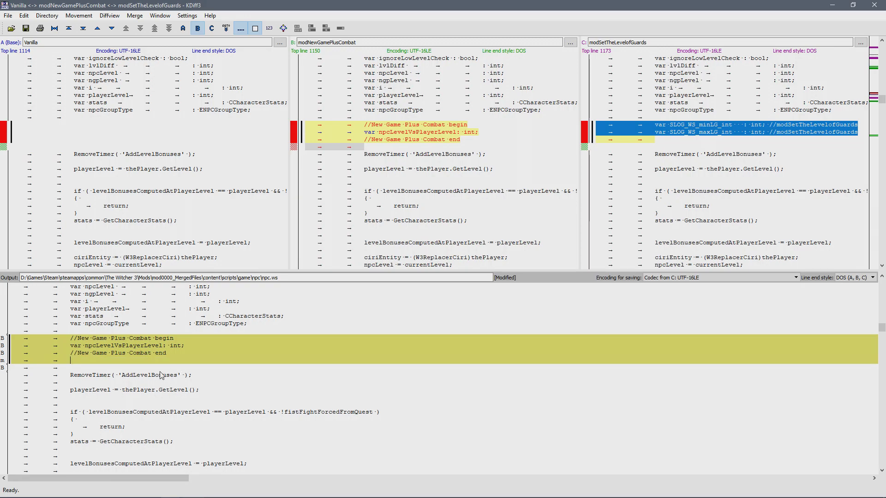
pyautogui.hotkey('ctrl', 'v')
pyautogui.click(129, 361)
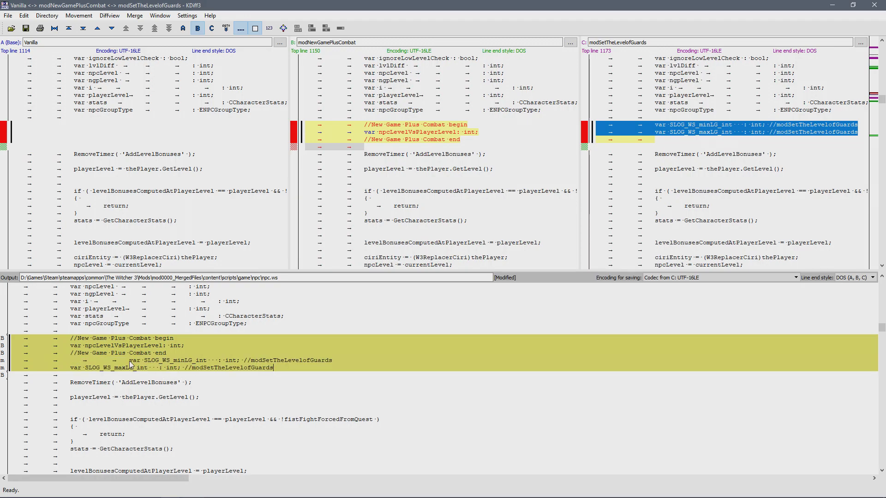
pyautogui.press('BackSpace')
pyautogui.press('BackSpace')
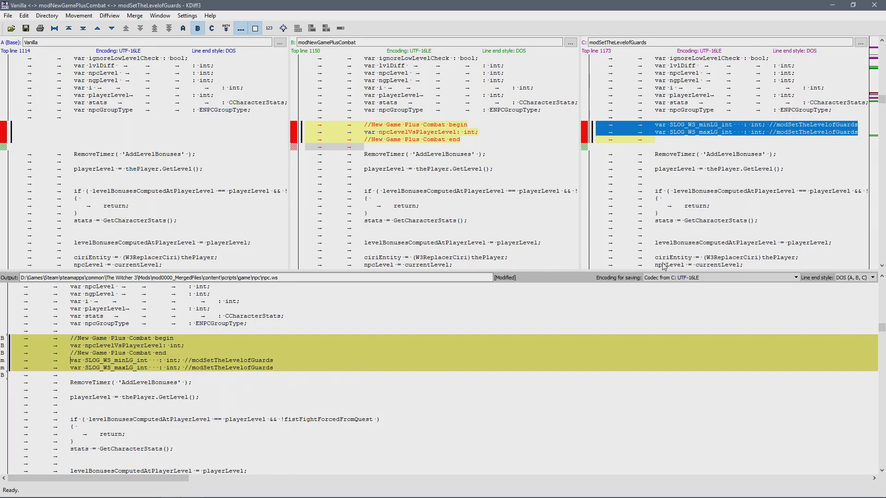
# Save the merged npc.ws, accept the automatic playerWitcher.ws merge, and close Script Merger.
pyautogui.click(875, 5)
pyautogui.click(393, 268)
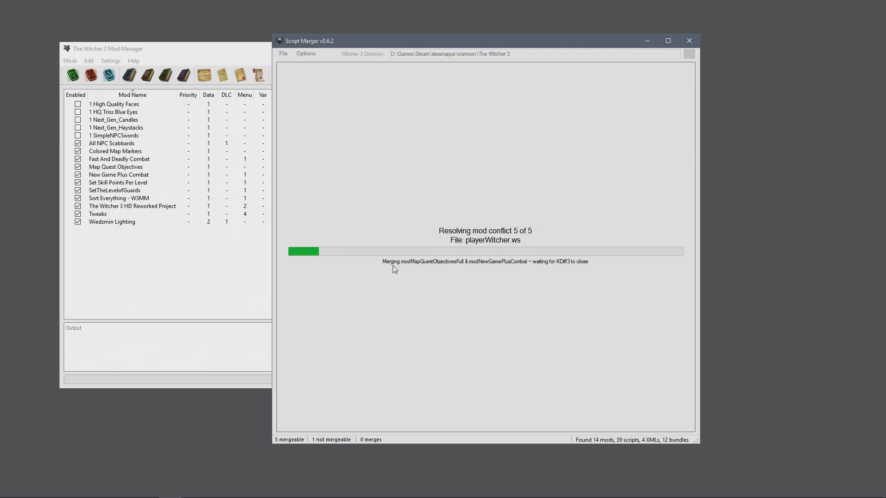
pyautogui.click(192, 133)
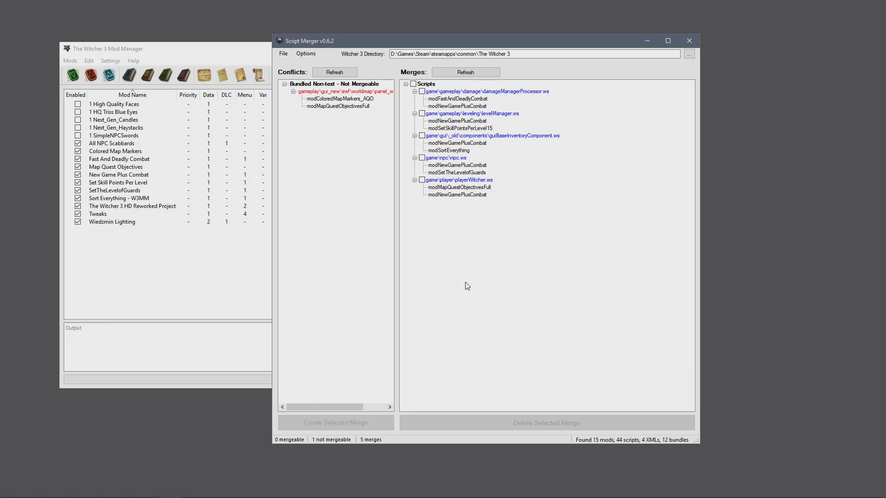
pyautogui.click(686, 43)
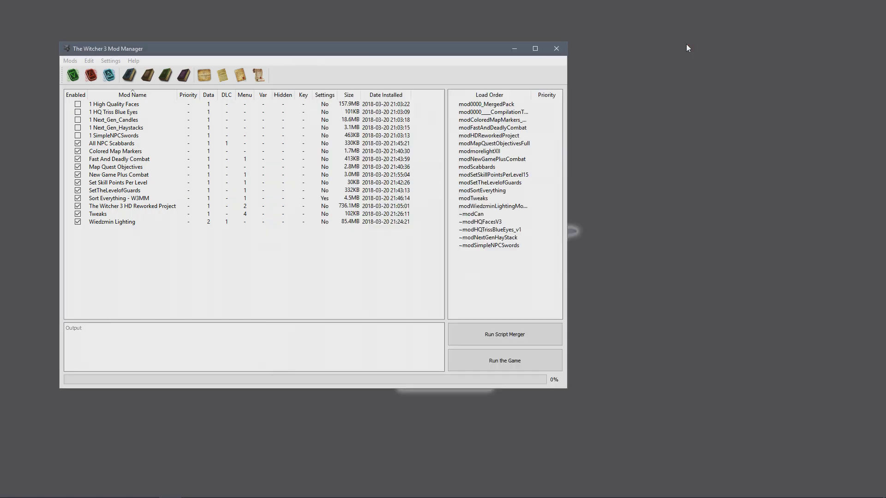
# Run the game and look through the key bindings list in its options for the mods' added actions.
pyautogui.click(508, 361)
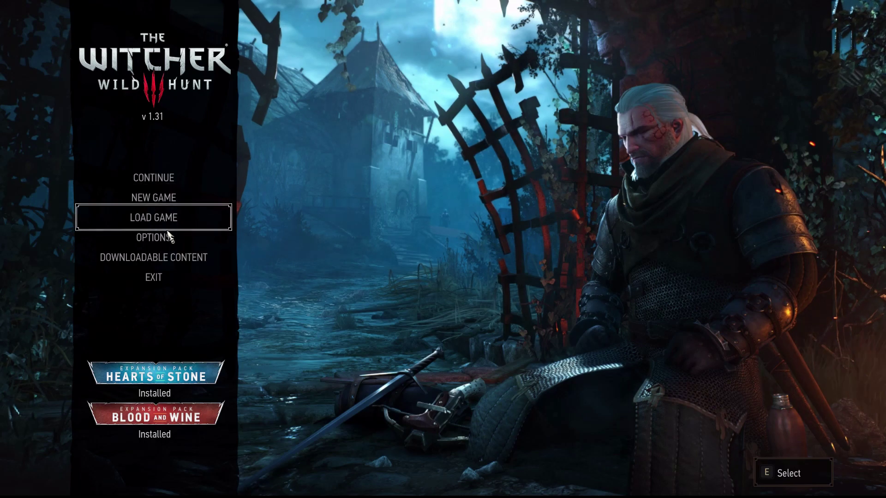
pyautogui.click(188, 240)
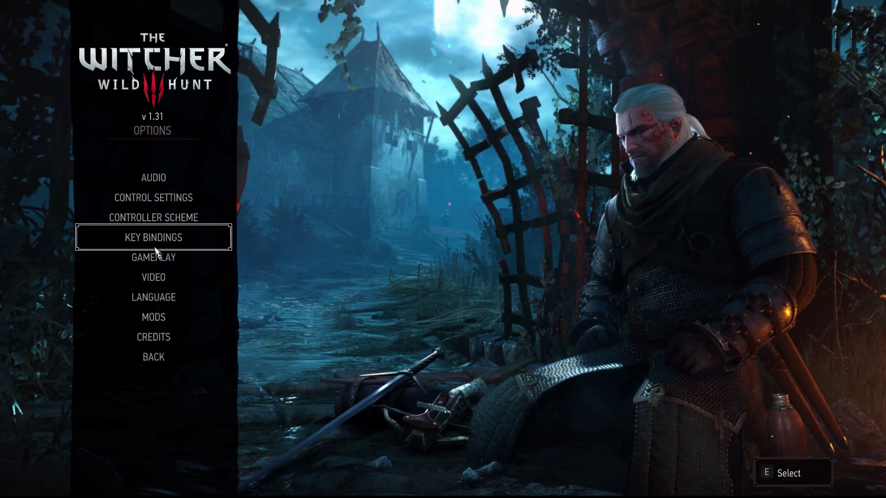
pyautogui.click(156, 239)
pyautogui.scroll(-14, 482, 149)
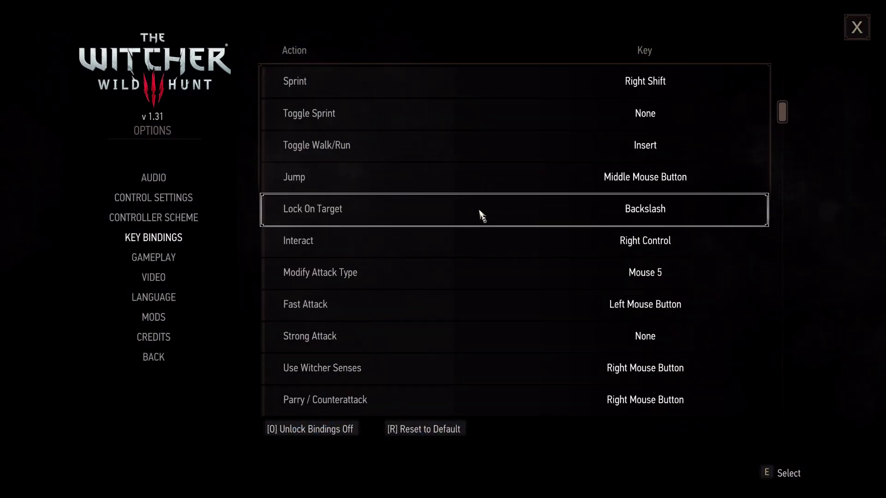
pyautogui.scroll(-17, 495, 256)
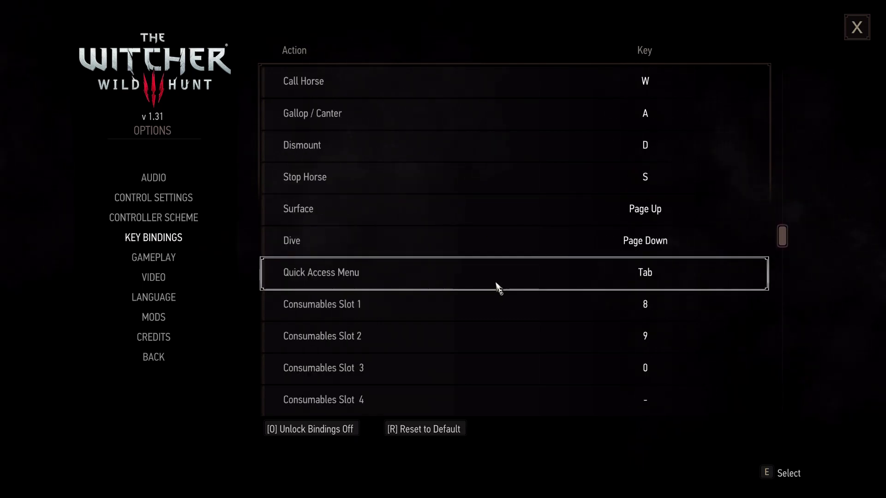
pyautogui.scroll(20, 506, 336)
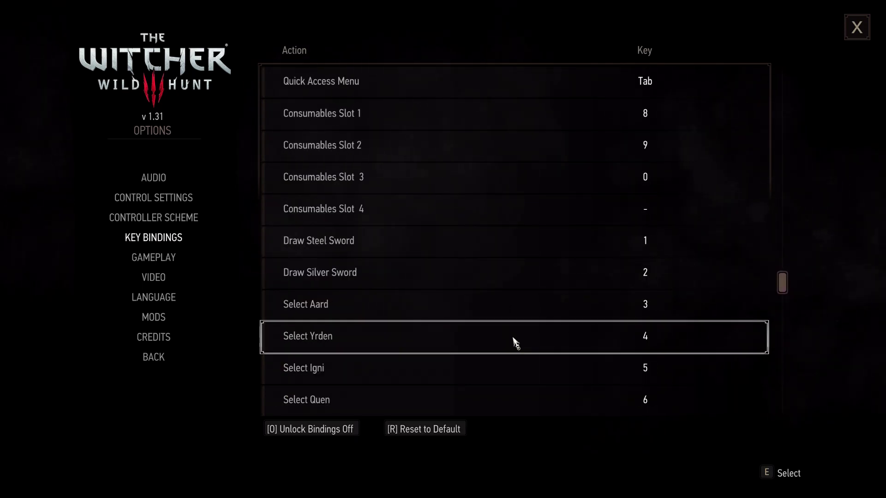
pyautogui.scroll(5, 514, 345)
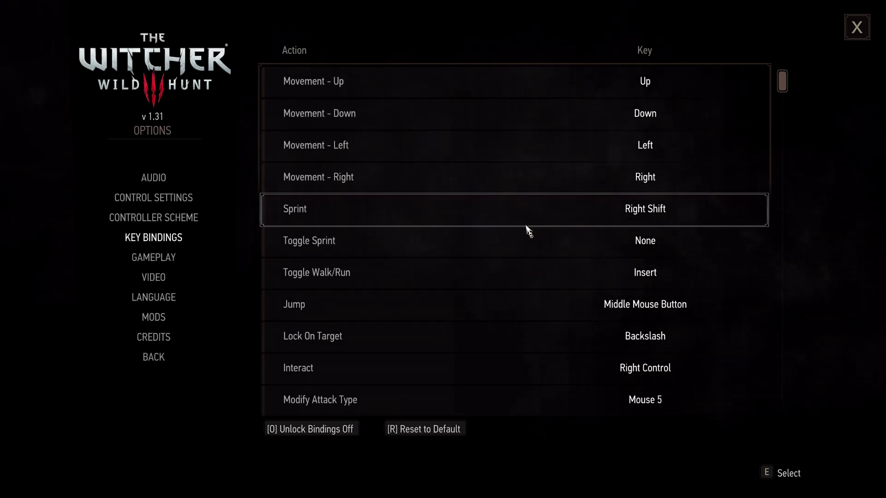
pyautogui.scroll(-5, 526, 230)
pyautogui.scroll(-8, 526, 230)
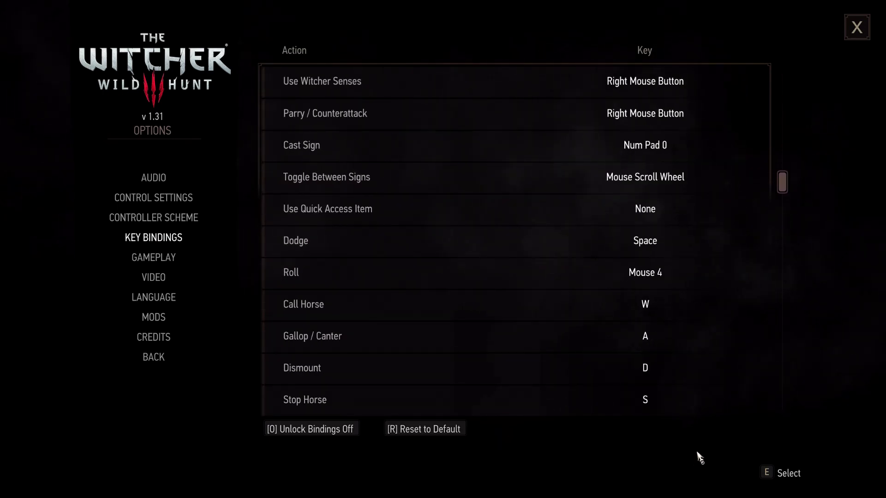
pyautogui.press('Escape')
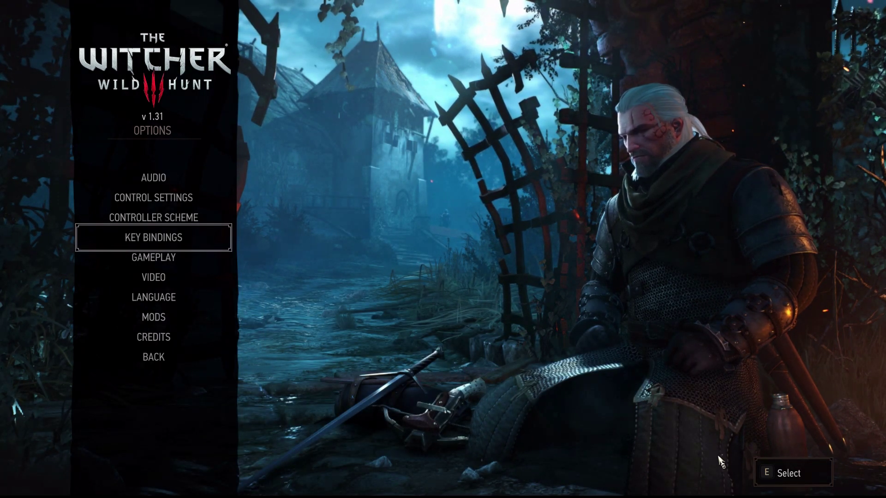
# Turn Looting on in New Game Plus Combat's mod options.
pyautogui.click(130, 325)
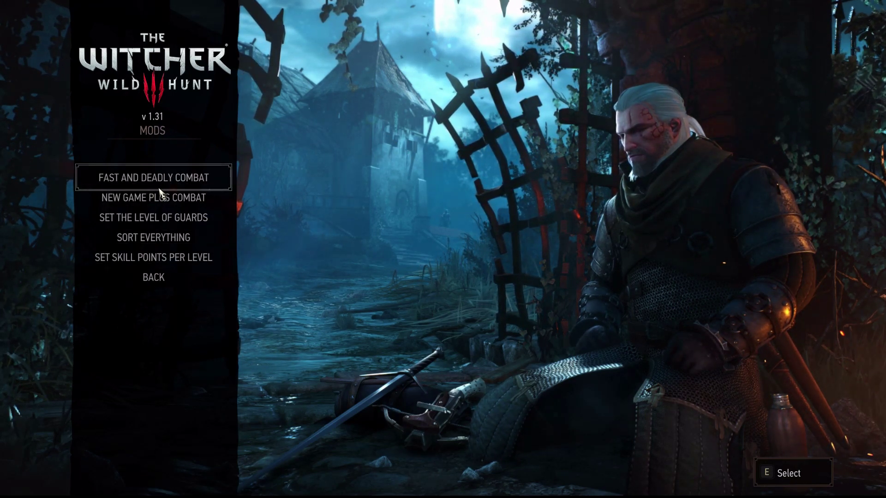
pyautogui.click(173, 206)
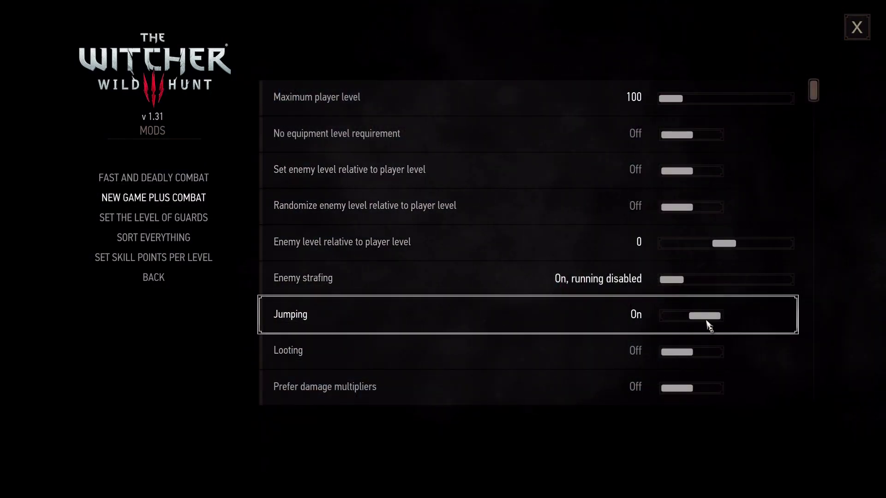
pyautogui.click(703, 355)
pyautogui.click(668, 356)
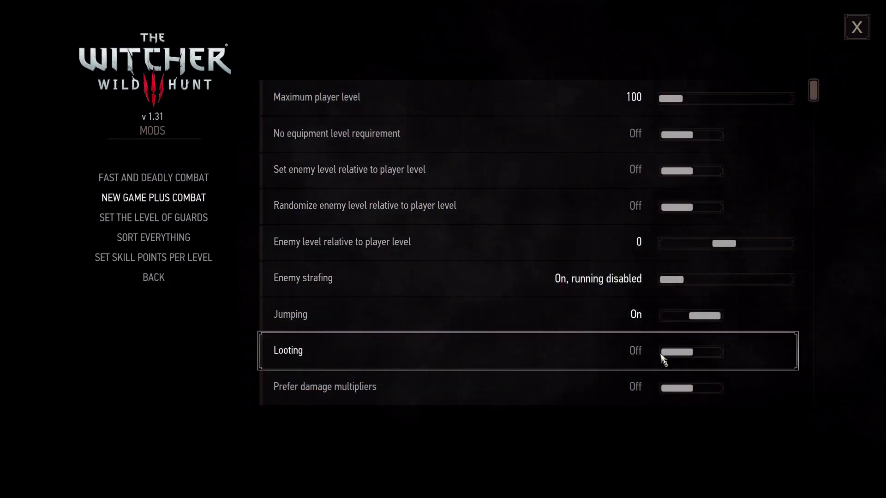
pyautogui.click(724, 356)
pyautogui.scroll(-10, 447, 248)
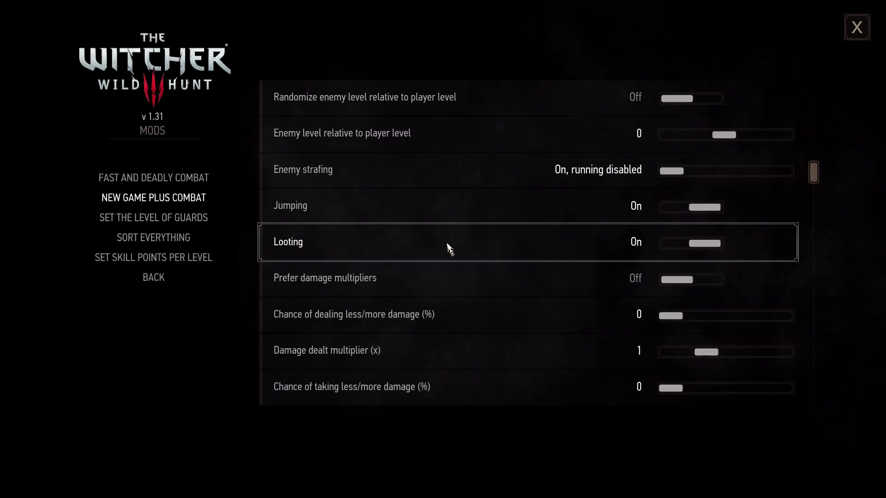
pyautogui.press('Escape')
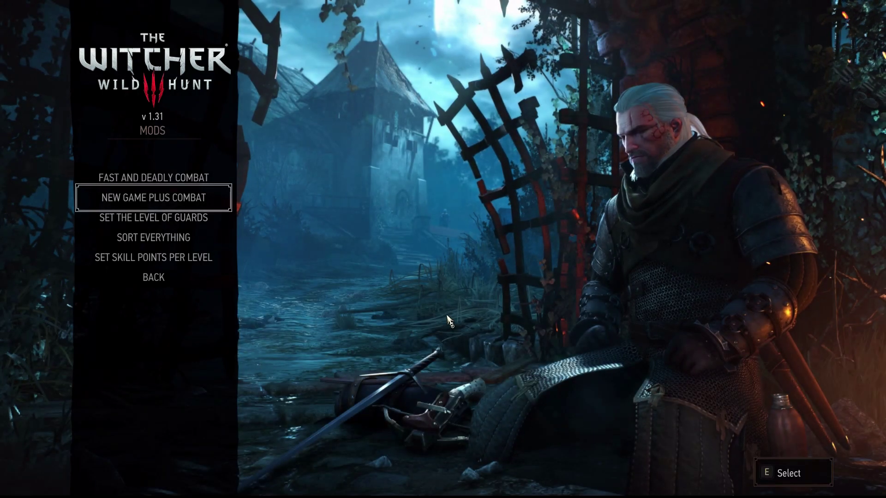
# Back out of the mod options to the main menu and exit the game, returning to the Mod Manager.
pyautogui.click(165, 282)
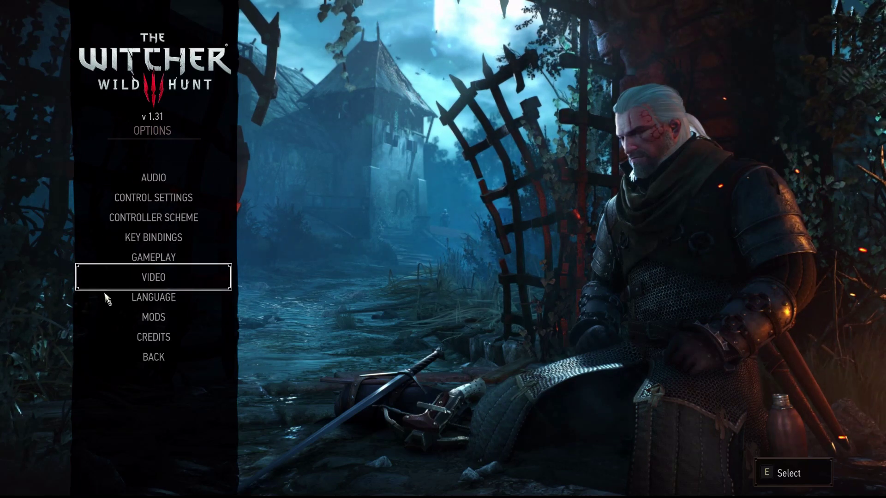
pyautogui.click(161, 362)
pyautogui.click(169, 281)
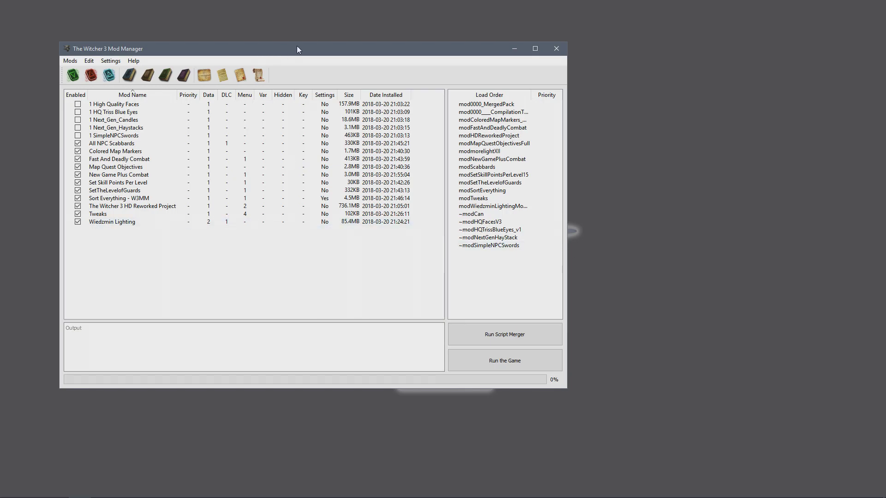
pyautogui.moveTo(297, 49); pyautogui.dragTo(333, 73)
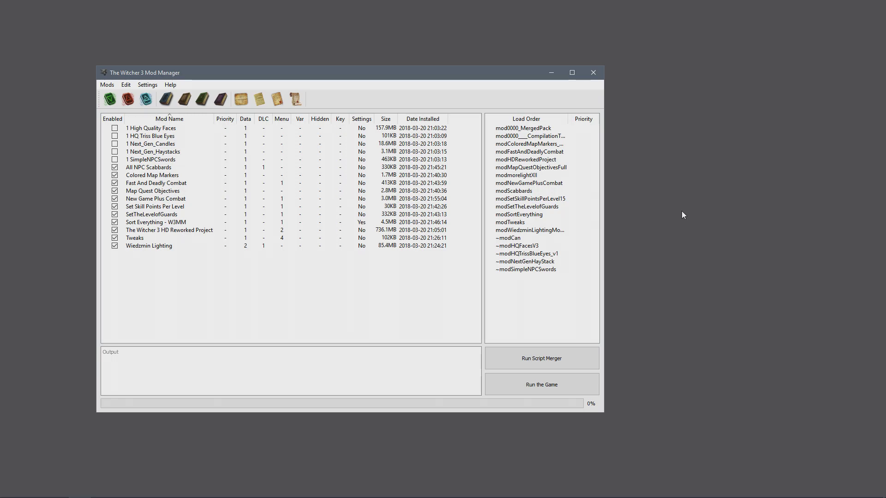
# Run Script Merger, select all five script merges, and delete them.
pyautogui.click(562, 362)
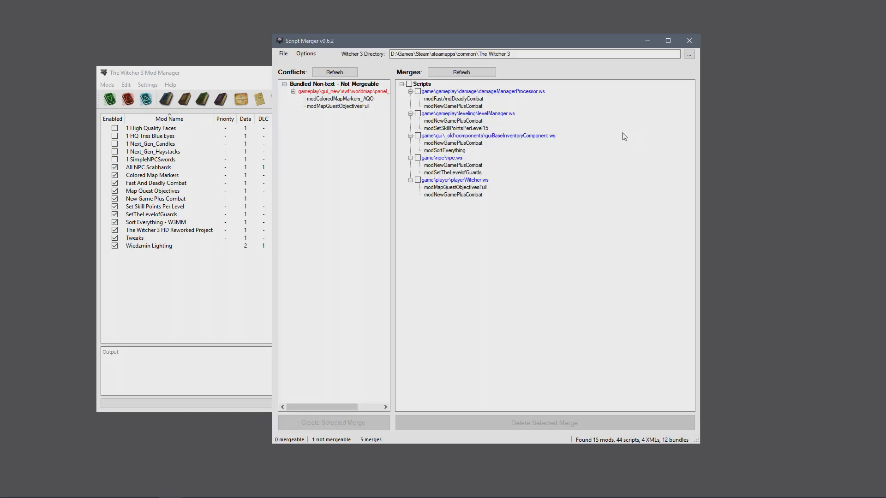
pyautogui.moveTo(528, 45); pyautogui.dragTo(514, 41)
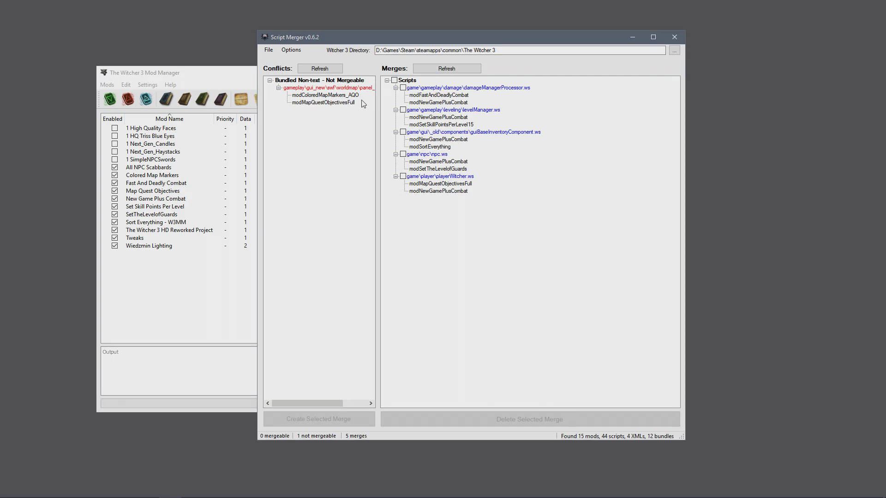
pyautogui.click(394, 80)
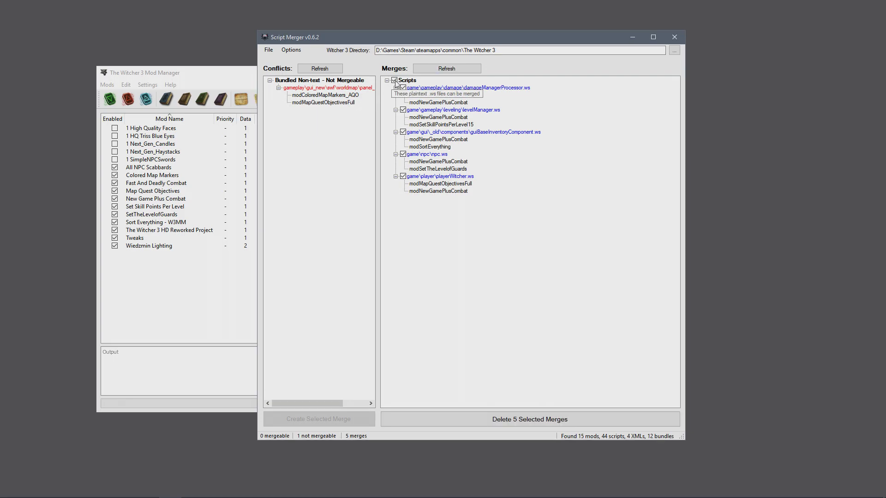
pyautogui.click(511, 422)
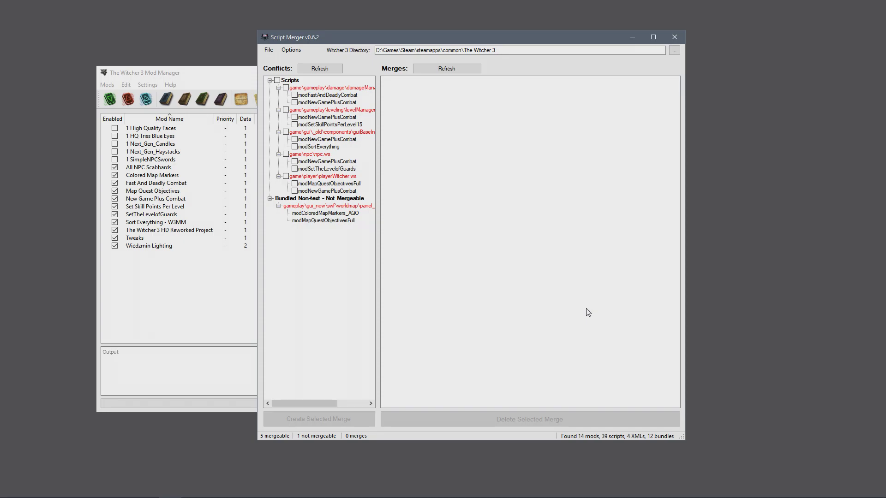
# Check the Mod Manager's load order for mod0000_MergedPack, and close Script Merger.
pyautogui.click(174, 307)
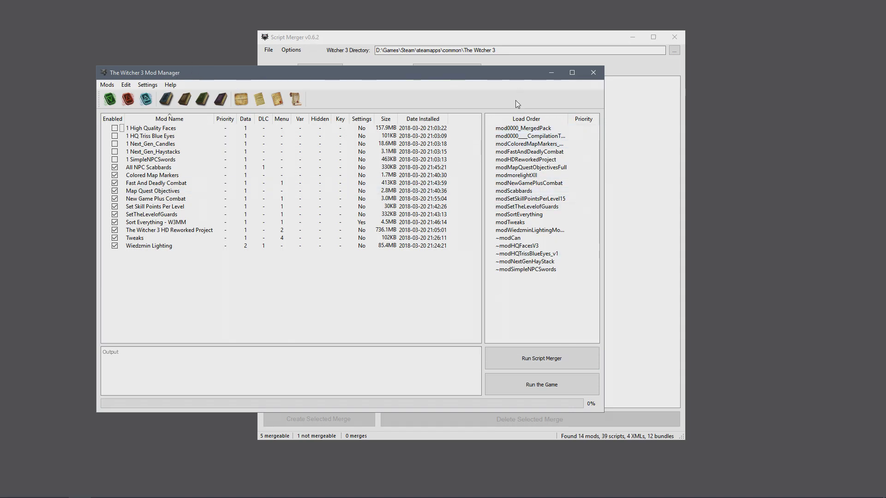
pyautogui.click(536, 129)
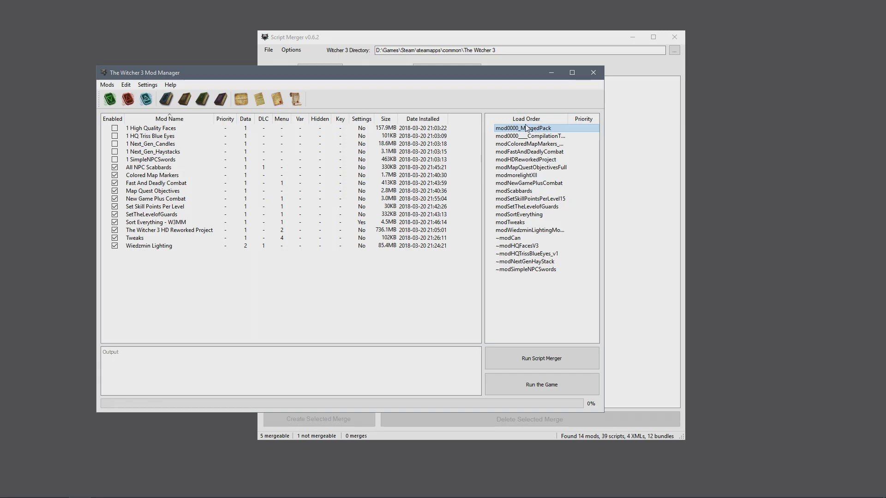
pyautogui.click(669, 144)
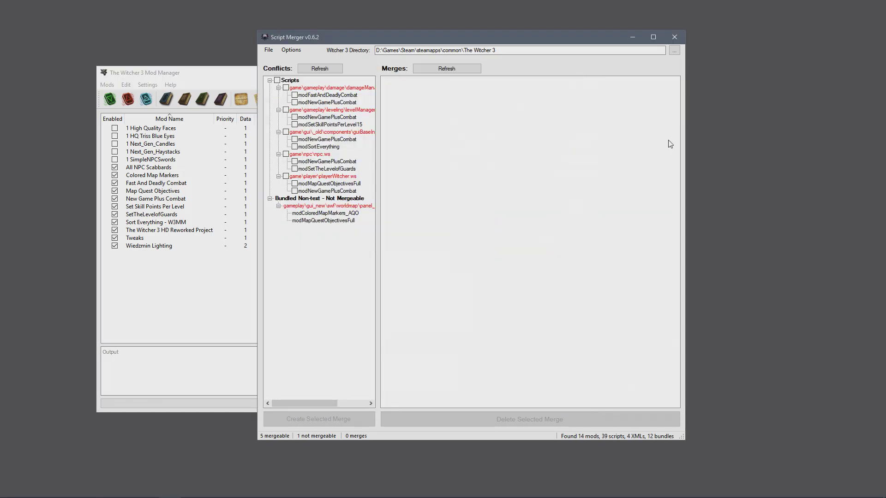
pyautogui.click(678, 37)
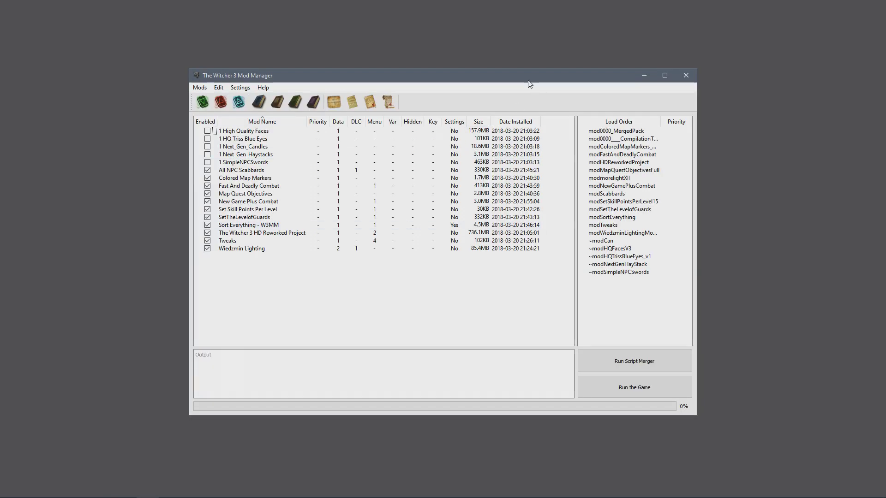
pyautogui.moveTo(528, 81); pyautogui.dragTo(410, 70)
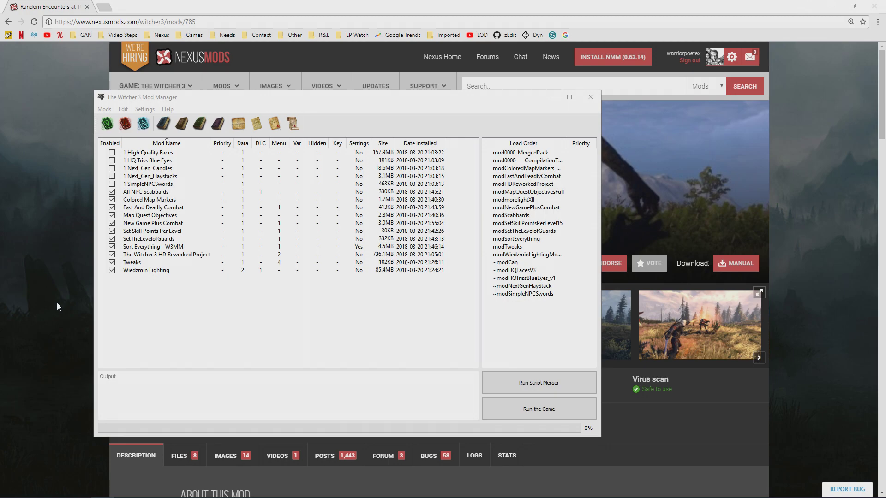
# Install the mod archive Random Encounters 1.3 compatible-785-1-3.rar from the Mod Setup\Main folder.
pyautogui.click(107, 124)
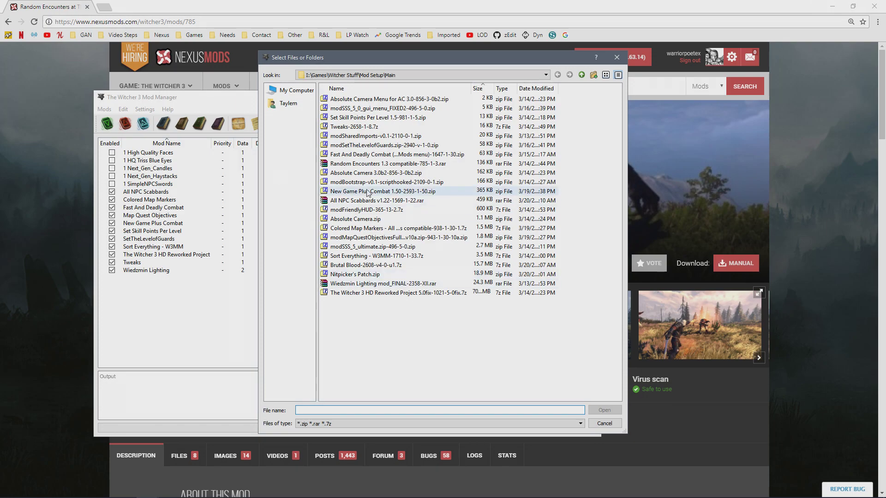
pyautogui.click(370, 165)
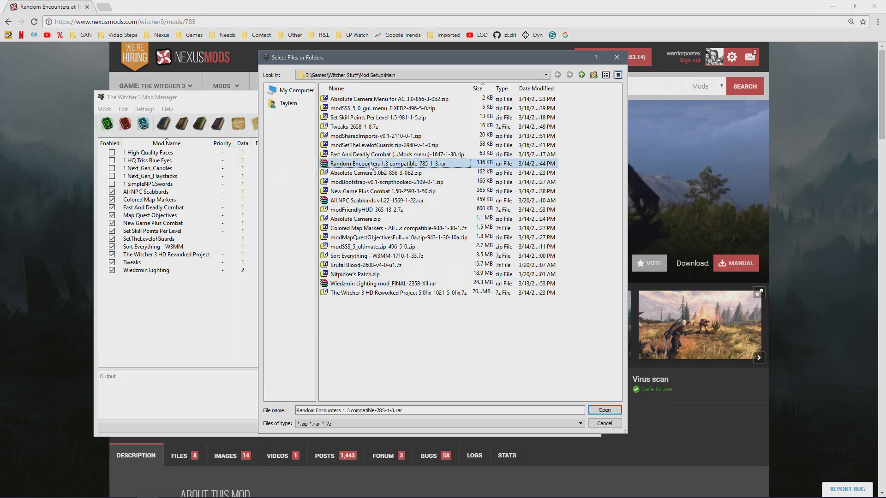
pyautogui.click(604, 411)
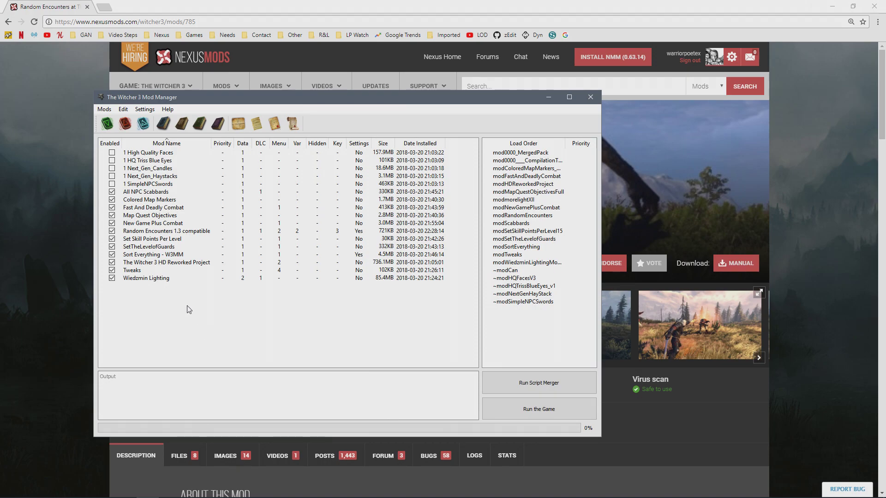
# Rename the newly installed Random Encounters 1.3 compatible mod to Random Encounters.
pyautogui.rightClick(185, 233)
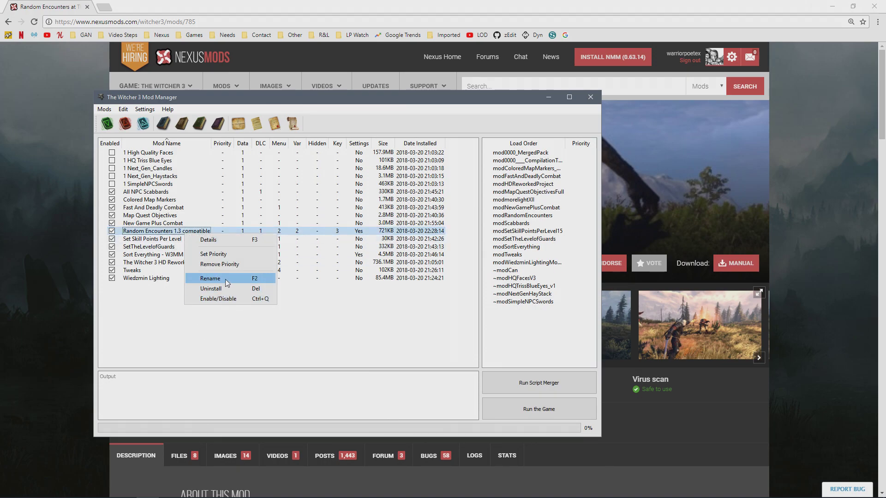
pyautogui.click(230, 280)
pyautogui.click(156, 109)
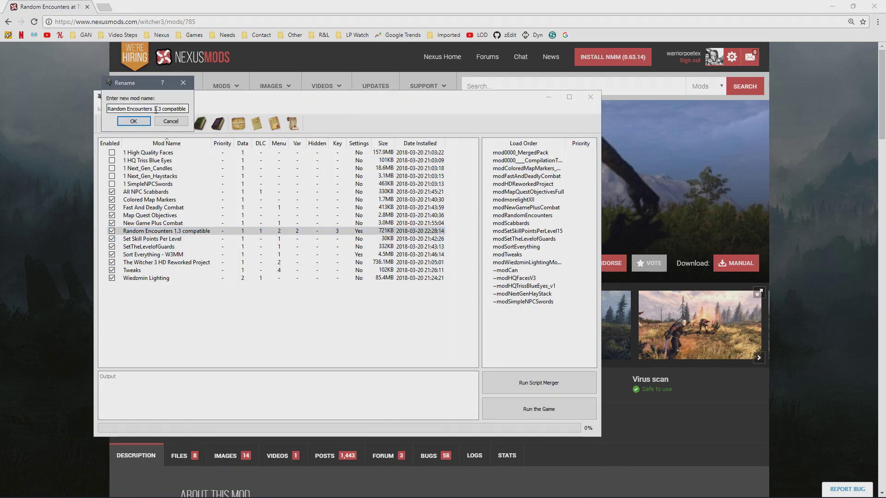
pyautogui.moveTo(156, 109); pyautogui.dragTo(187, 109)
pyautogui.press('BackSpace')
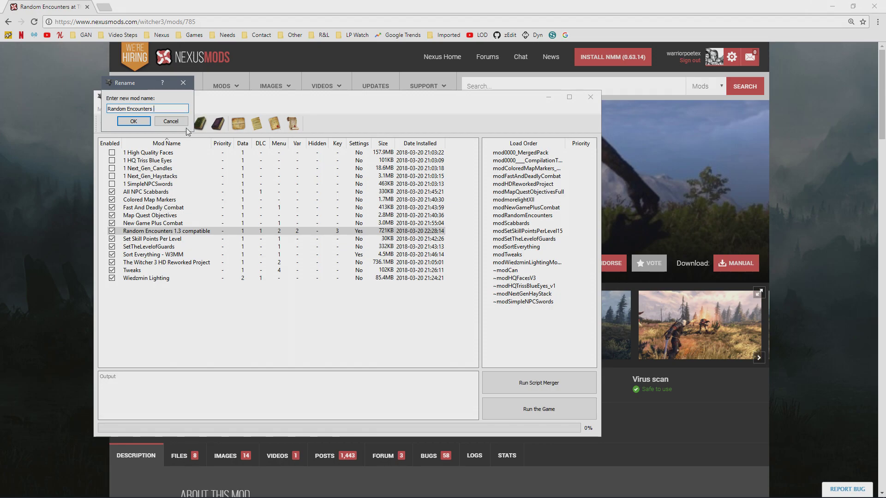
pyautogui.click(133, 121)
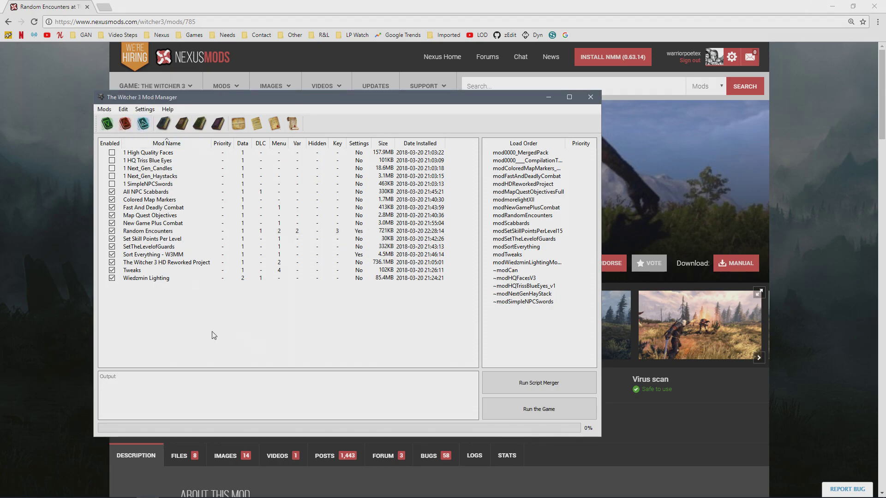
# Switch to the Random Encounters page in Chrome and find which mods its installation instructions require first.
pyautogui.click(48, 284)
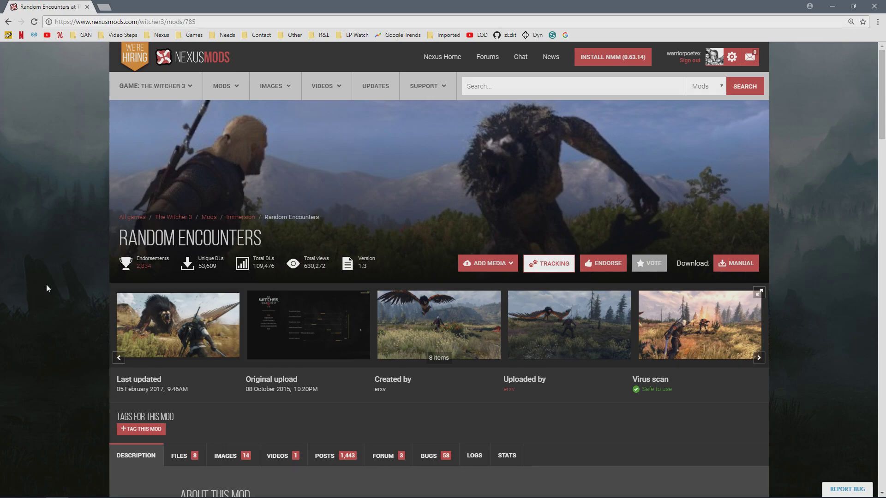
pyautogui.scroll(-20, 45, 284)
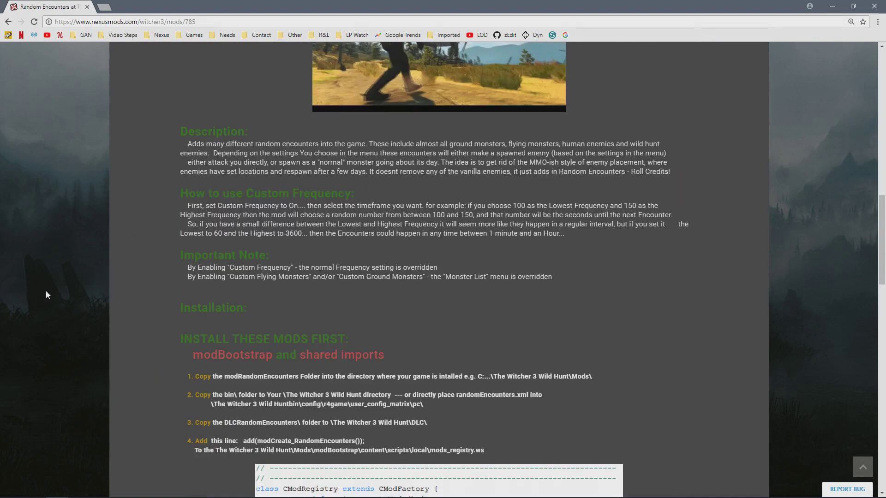
pyautogui.moveTo(187, 308); pyautogui.dragTo(390, 310)
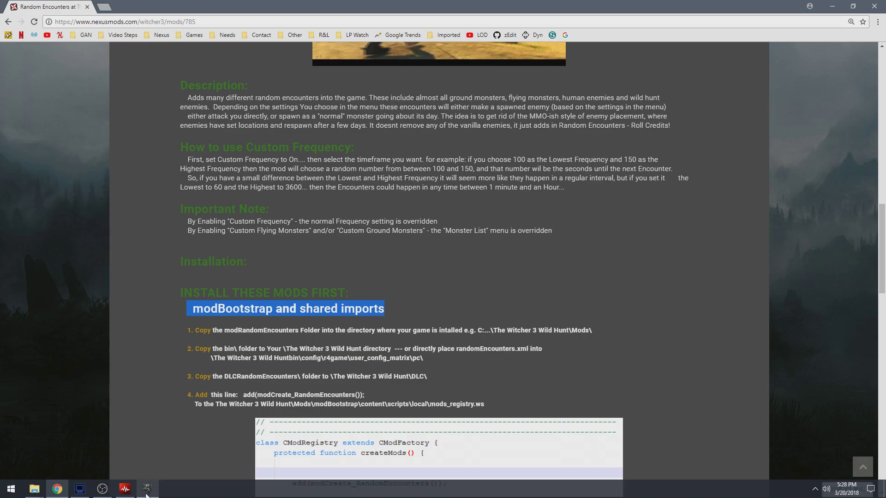
# Switch to The Witcher 3 Mod Manager and install modBootstrap-v0.1-scripthooked-2109-0-1.zip from the Mod Setup\Main folder.
pyautogui.click(148, 489)
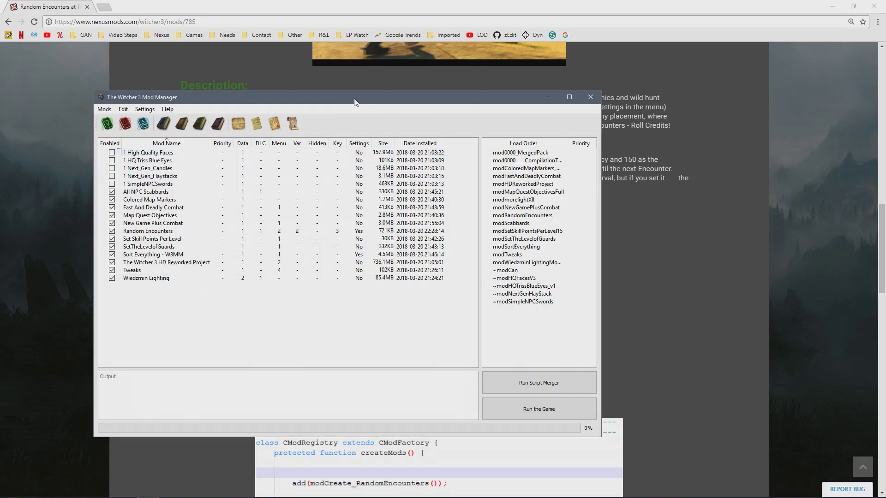
pyautogui.moveTo(355, 101); pyautogui.dragTo(432, 82)
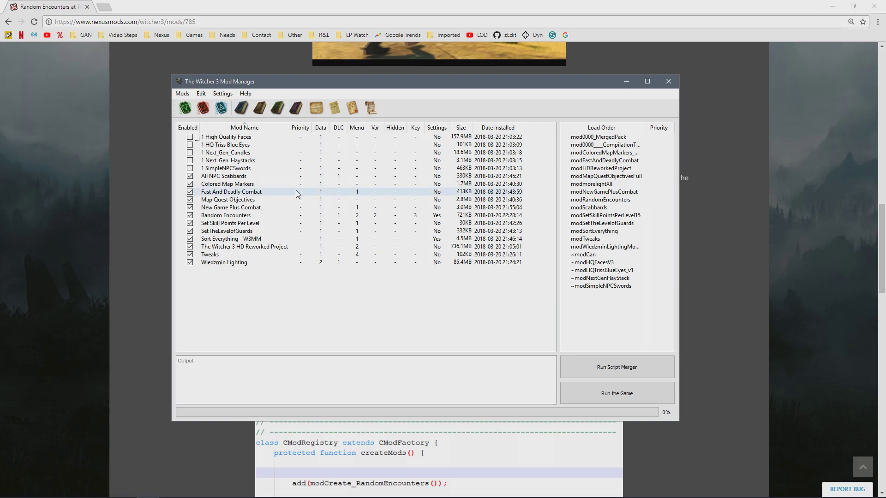
pyautogui.click(186, 108)
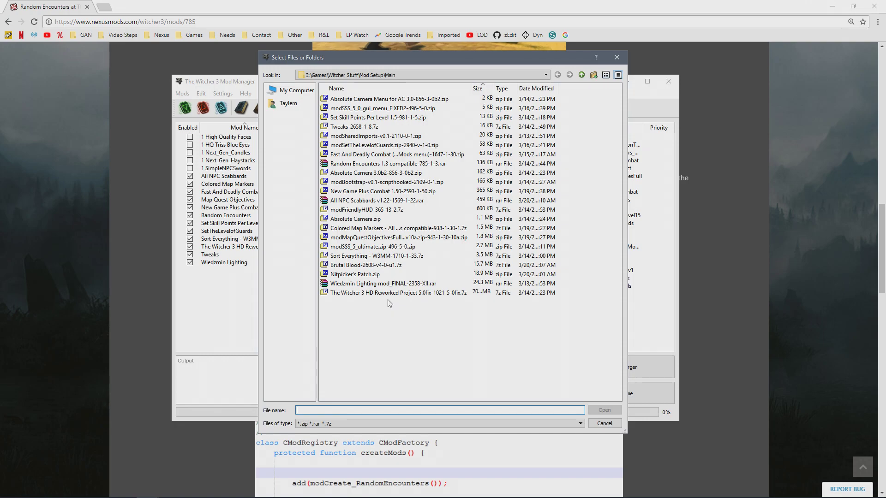
pyautogui.click(383, 182)
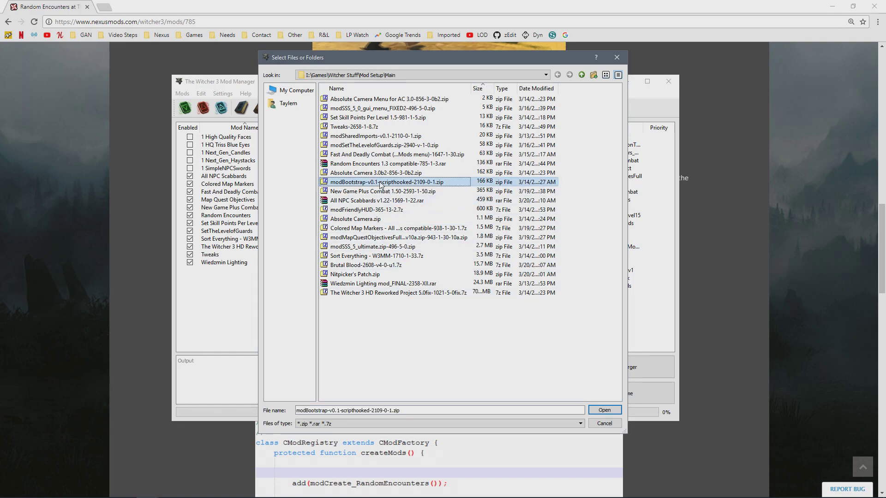
pyautogui.click(604, 410)
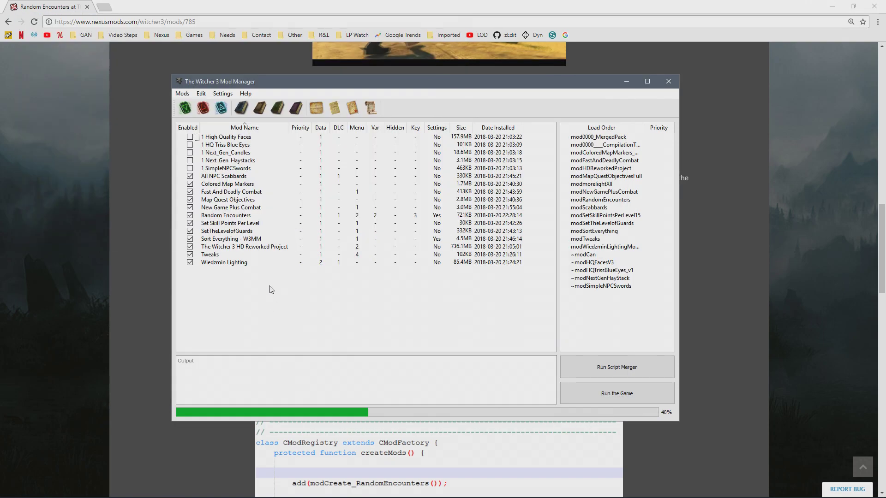
# Rename the newly installed Bootstrap-v0.1-scripthooked mod to Bootstrap.
pyautogui.rightClick(233, 183)
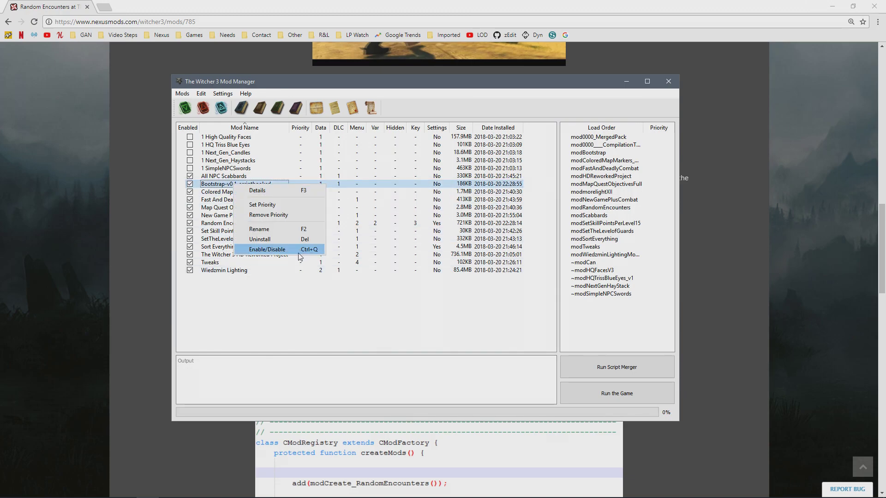
pyautogui.click(289, 231)
pyautogui.click(425, 247)
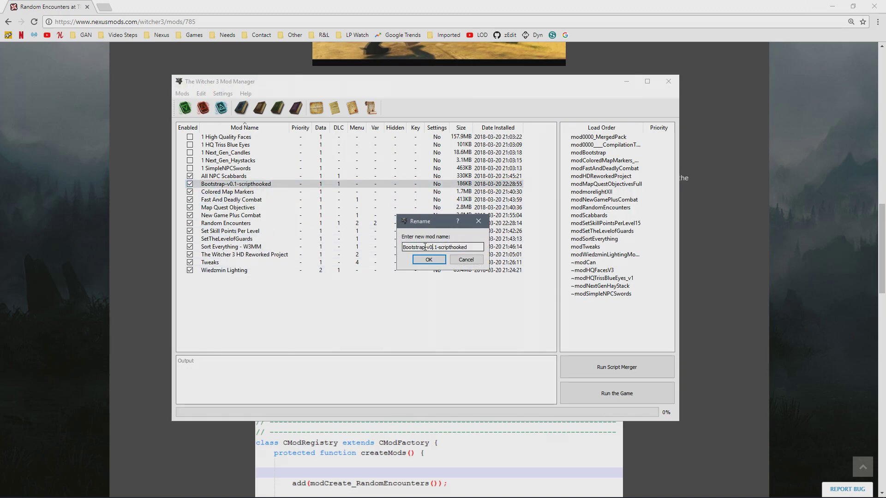
pyautogui.moveTo(425, 247); pyautogui.dragTo(468, 247)
pyautogui.press('BackSpace')
pyautogui.click(429, 259)
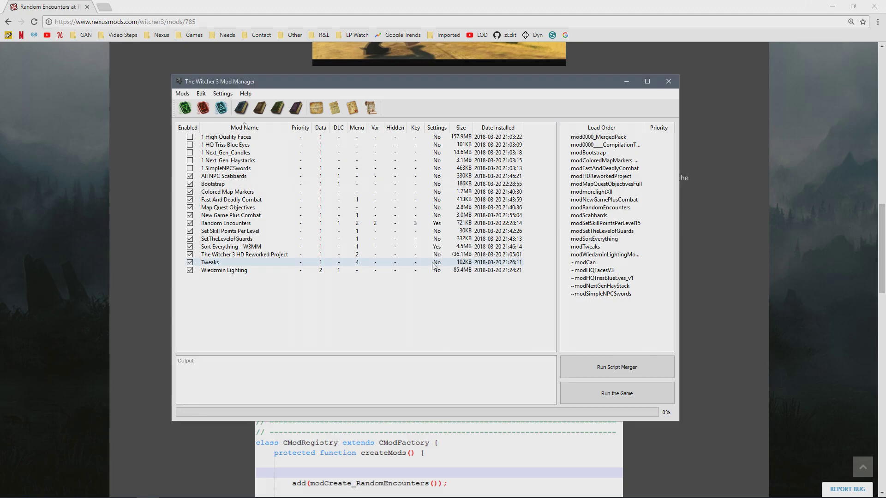
# Install the mod archive modSharedImports-v0.1-2110-0-1.zip from the Mod Setup\Main folder.
pyautogui.click(185, 107)
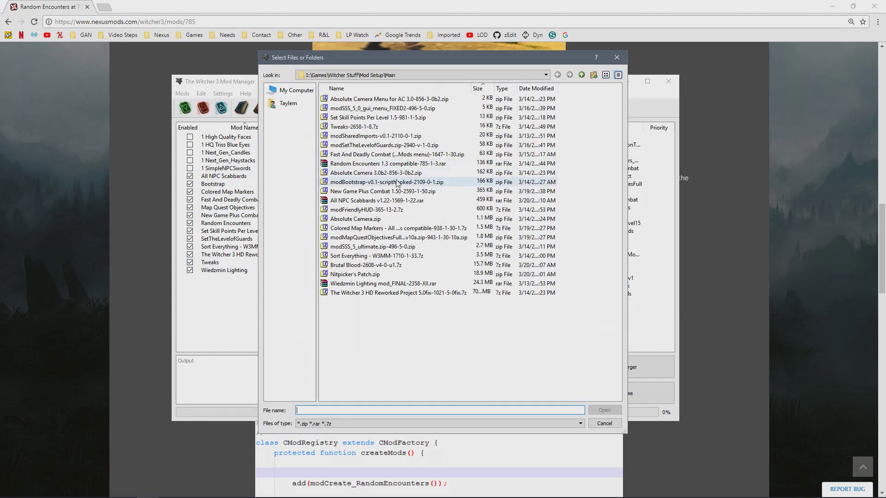
pyautogui.click(372, 135)
pyautogui.click(605, 410)
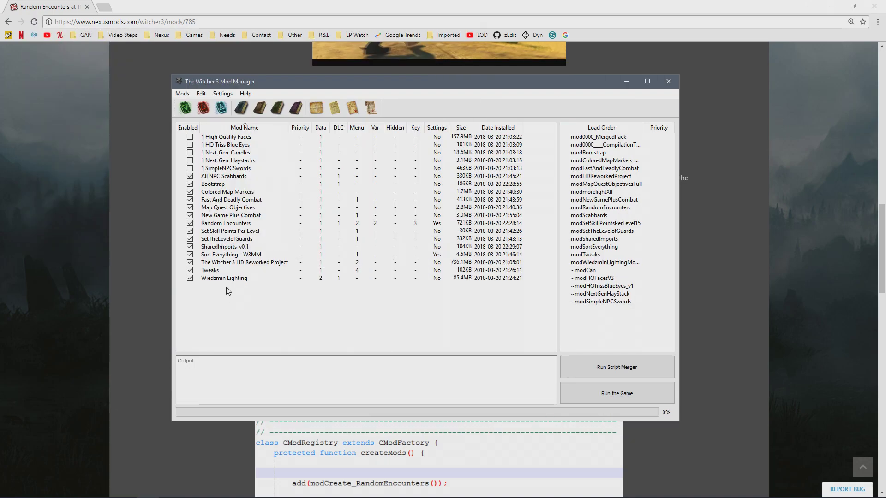
# Rename the newly installed SharedImports-v0.1 mod to Shared Imports.
pyautogui.rightClick(230, 248)
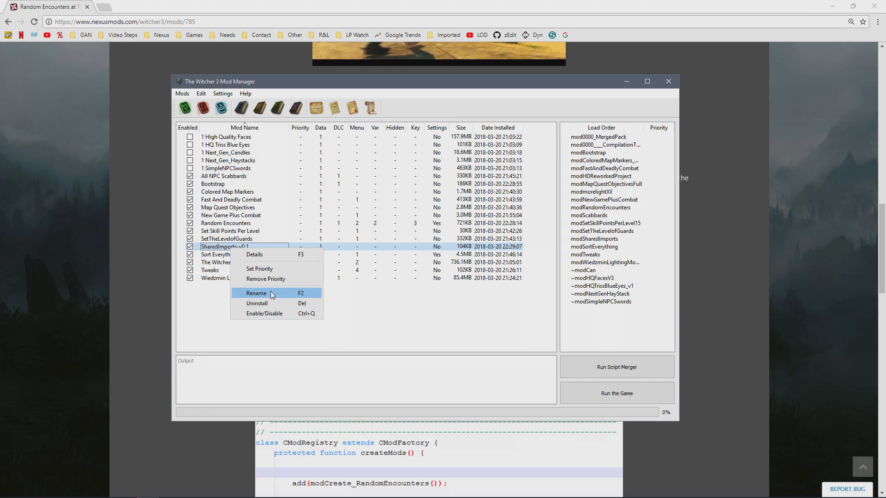
pyautogui.click(271, 294)
pyautogui.click(438, 248)
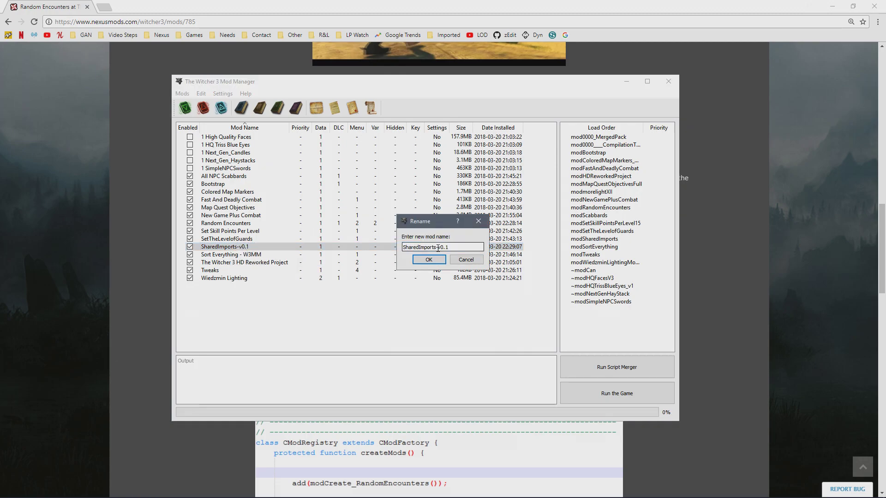
pyautogui.press('BackSpace')
pyautogui.click(418, 247)
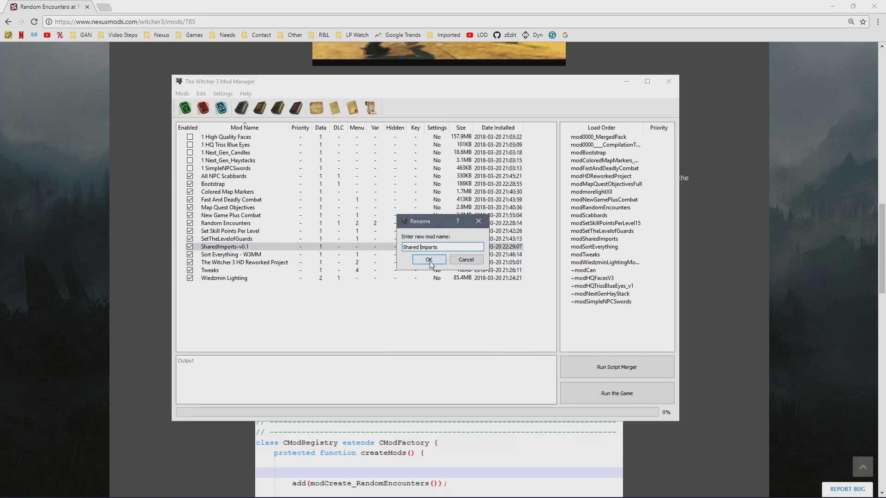
pyautogui.click(428, 260)
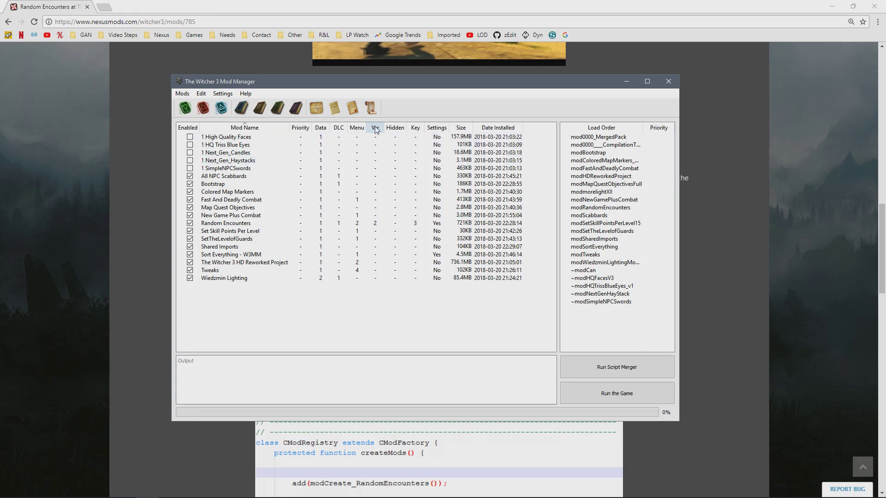
# Switch to the Random Encounters page in Chrome and open its modBootstrap and shared imports links in new tabs.
pyautogui.moveTo(429, 82); pyautogui.dragTo(571, 85)
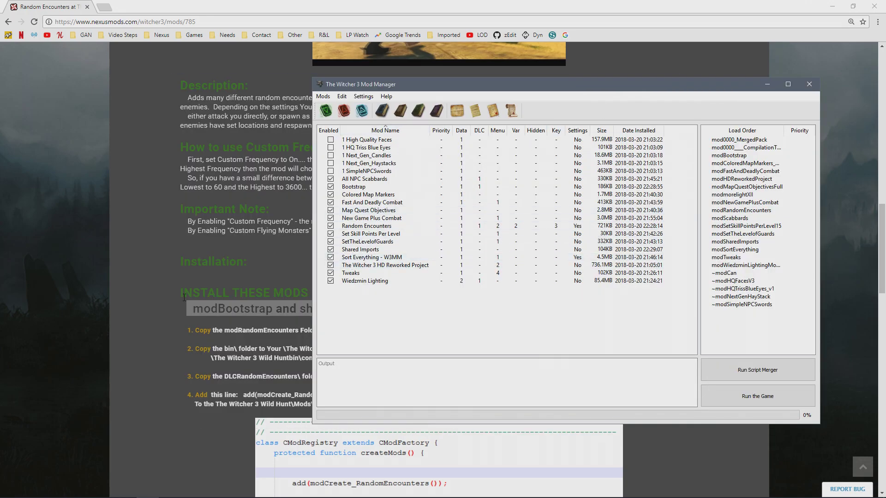
pyautogui.click(131, 293)
pyautogui.scroll(-9, 148, 300)
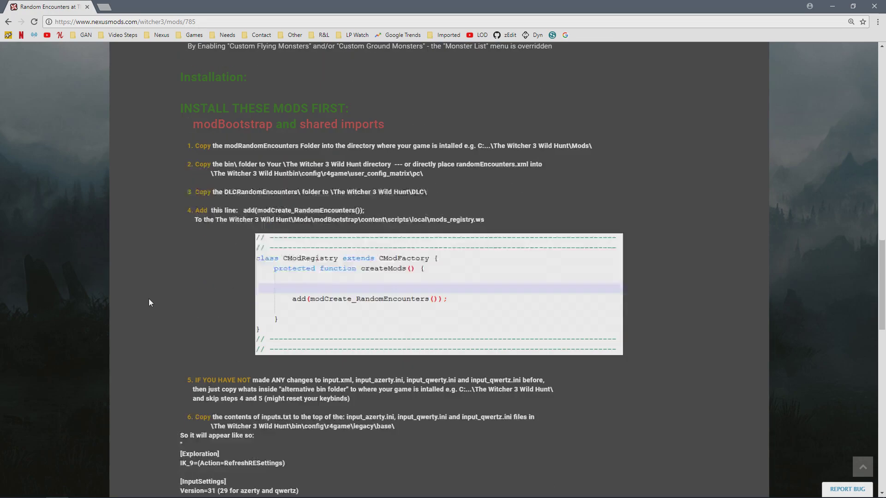
pyautogui.scroll(9, 149, 309)
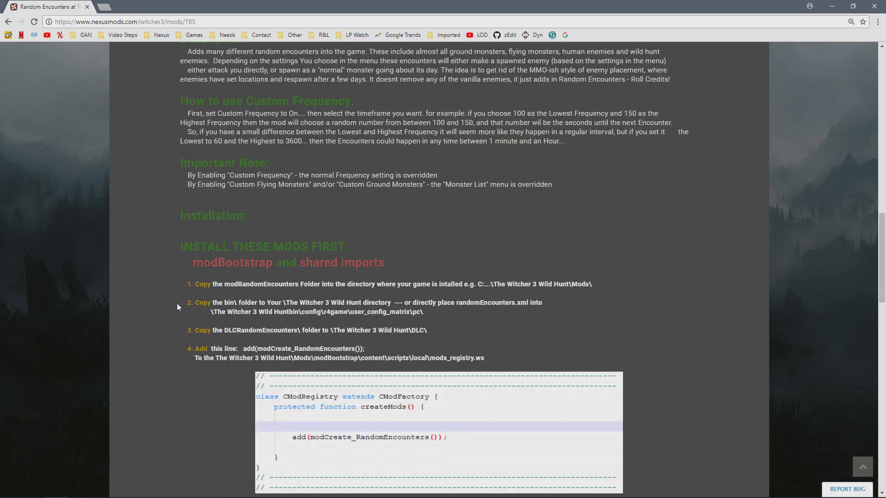
pyautogui.rightClick(235, 264)
pyautogui.click(260, 271)
pyautogui.rightClick(319, 263)
pyautogui.click(362, 272)
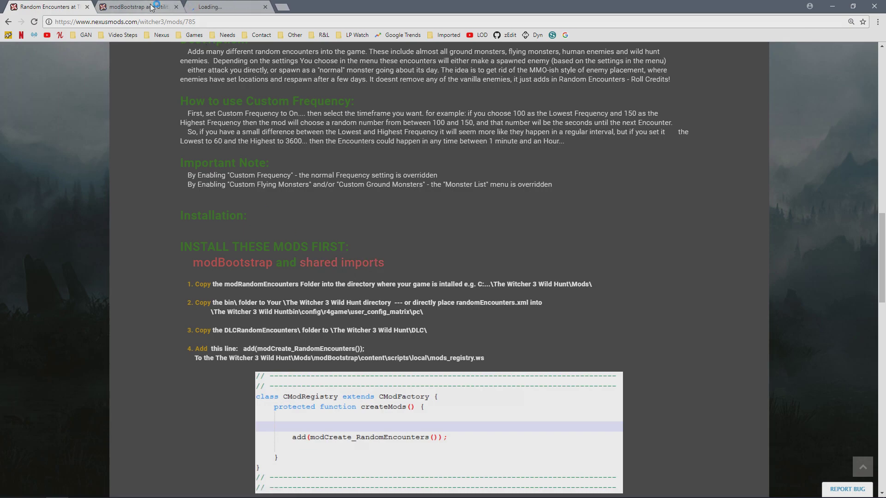
# Read the modBootstrap page's compatibility notes and installation instructions.
pyautogui.hotkey('ctrl', 'Tab')
pyautogui.scroll(-5, 82, 231)
pyautogui.scroll(-8, 81, 234)
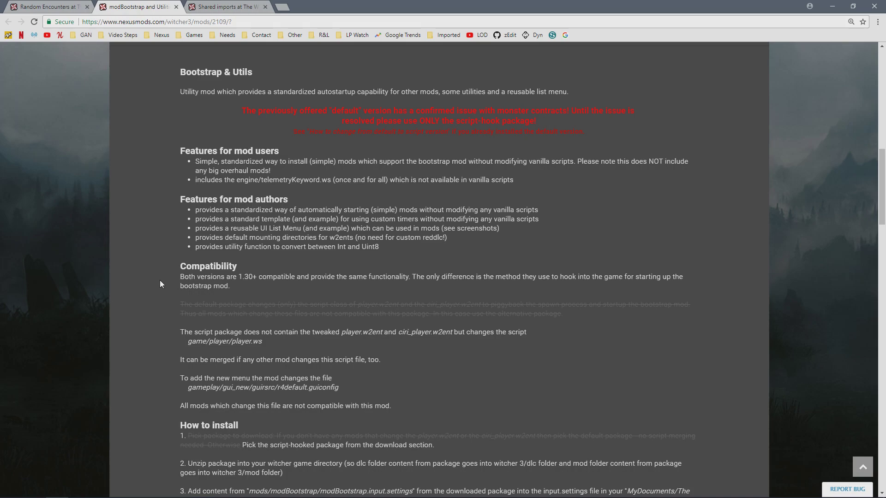
pyautogui.scroll(-5, 157, 244)
# Read the Shared Imports page's installation instructions and user notes, and close both required-mod pages.
pyautogui.hotkey('ctrl', 'Tab')
pyautogui.scroll(-9, 191, 346)
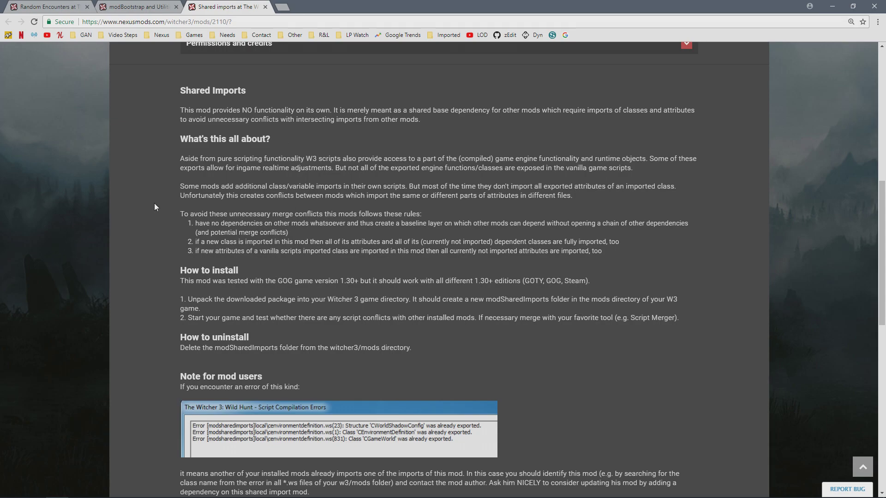
pyautogui.scroll(-6, 138, 228)
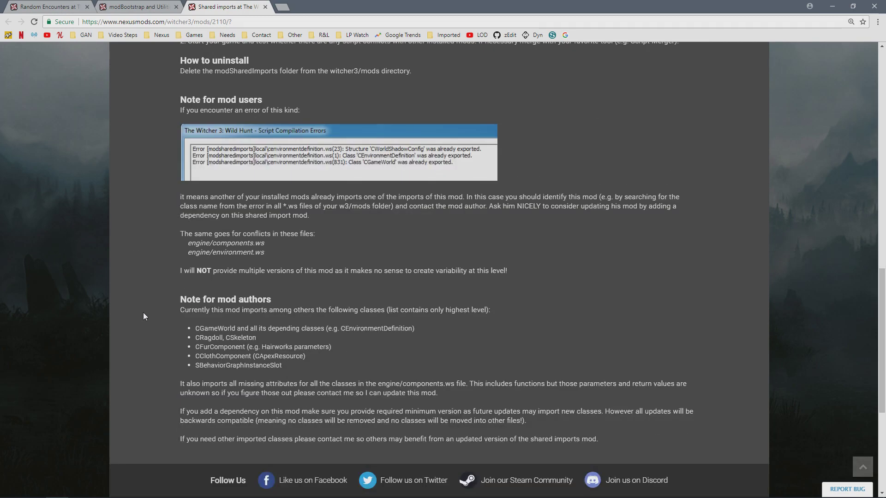
pyautogui.scroll(15, 141, 312)
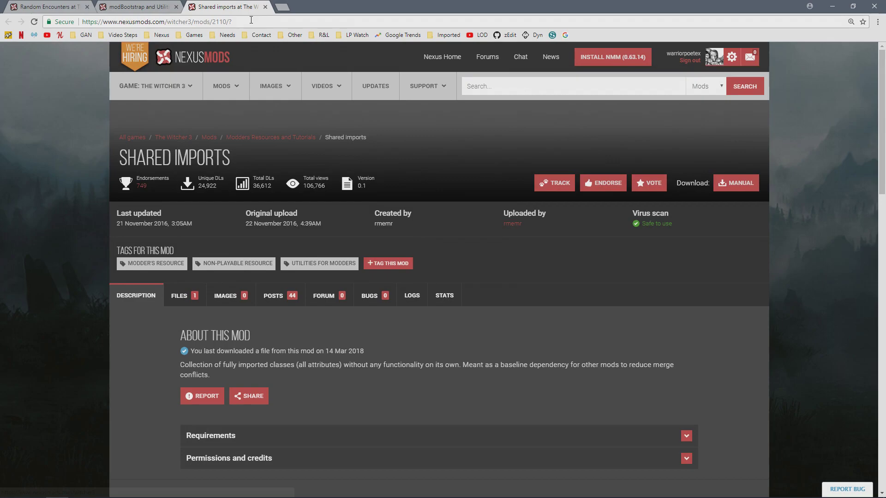
pyautogui.click(265, 7)
pyautogui.click(176, 7)
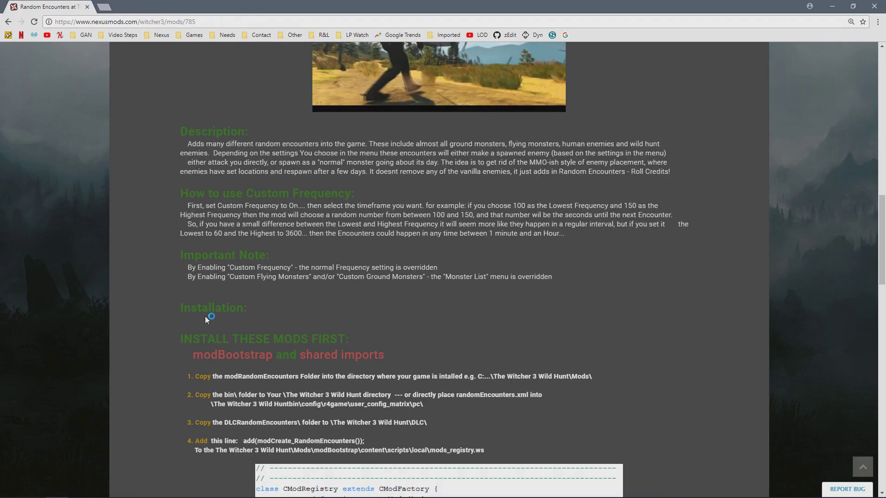
# Review the numbered installation steps on the Random Encounters page, including the line to add to mods_registry.ws.
pyautogui.scroll(10, 112, 245)
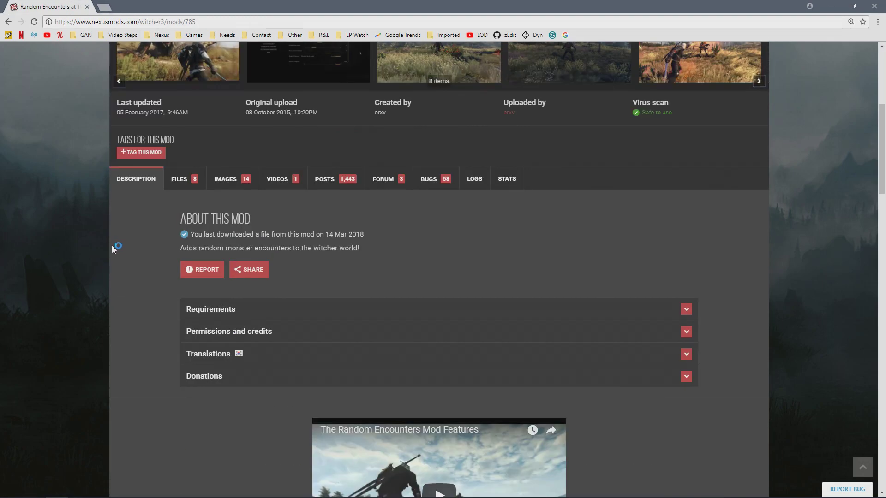
pyautogui.scroll(-6, 112, 249)
pyautogui.scroll(-6, 113, 262)
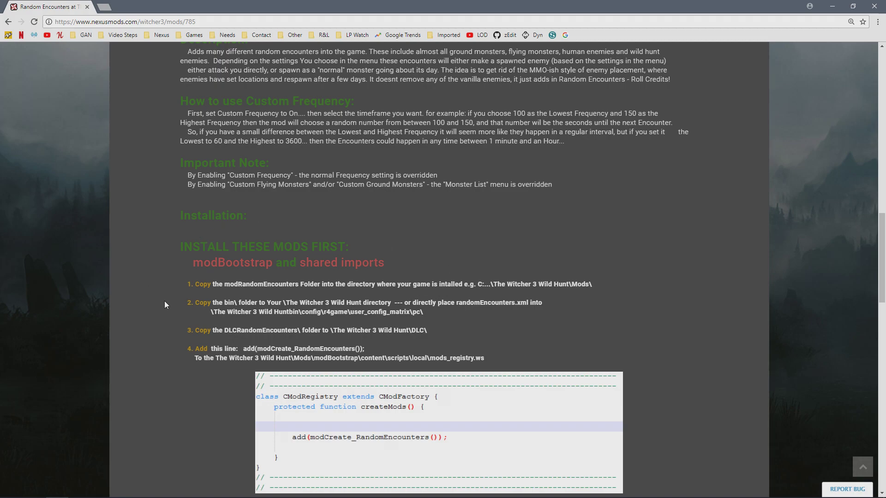
pyautogui.moveTo(189, 284); pyautogui.dragTo(491, 313)
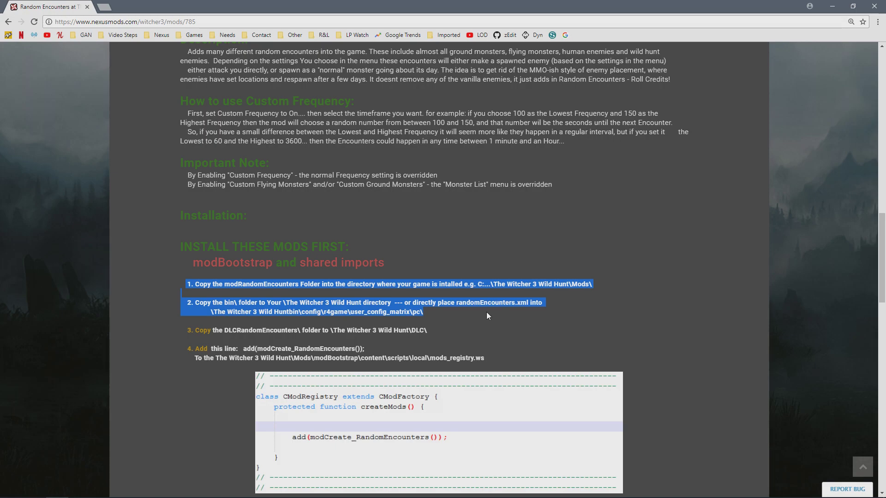
pyautogui.click(154, 321)
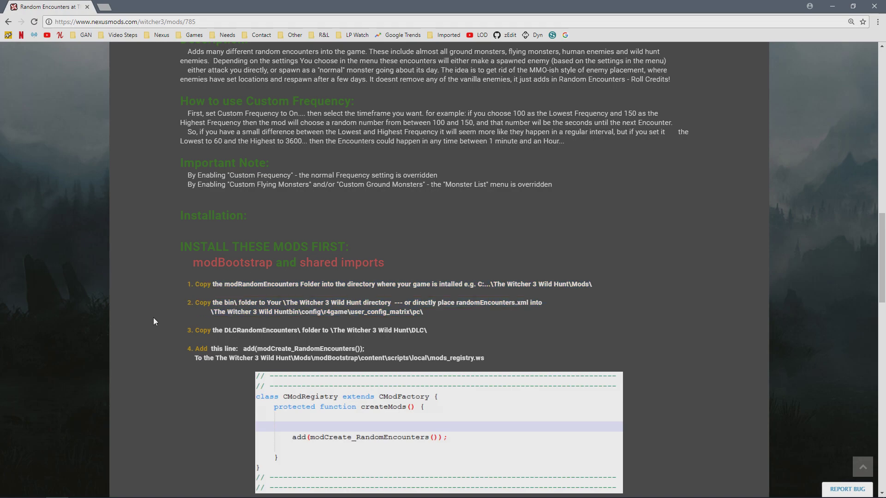
pyautogui.scroll(-4, 153, 398)
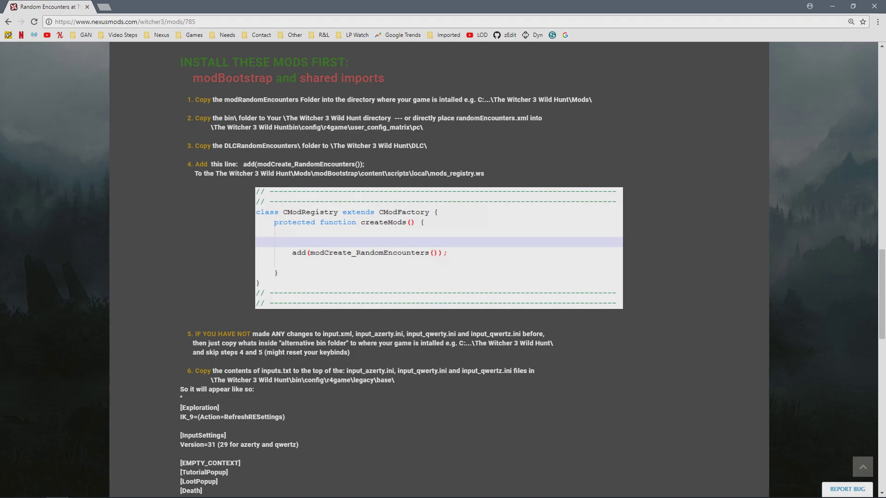
# Open mods_registry.ws from modBootstrap\content\scripts\local in Notepad++ and place it beside the installation instructions.
pyautogui.click(34, 488)
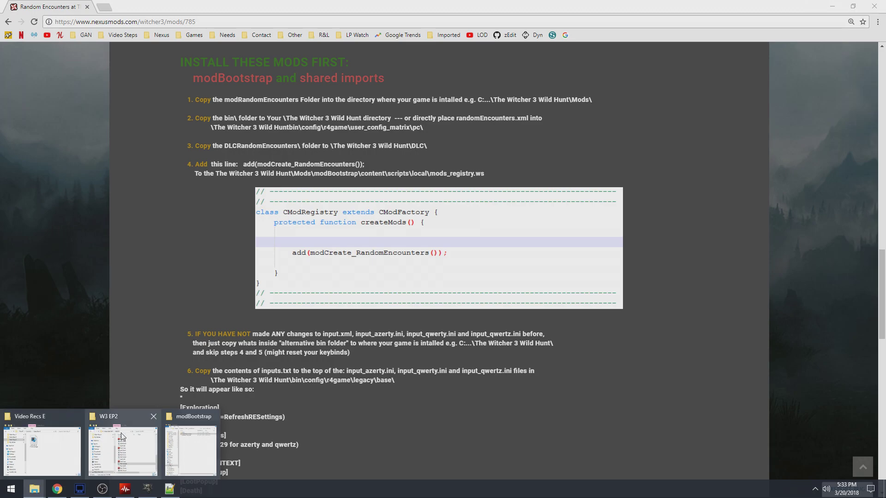
pyautogui.click(196, 448)
pyautogui.moveTo(704, 56); pyautogui.dragTo(715, 189)
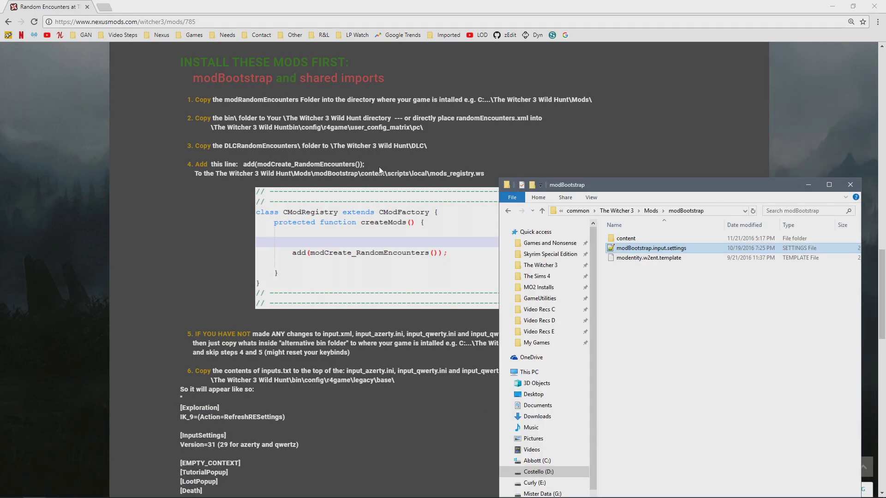
pyautogui.doubleClick(638, 239)
pyautogui.doubleClick(638, 240)
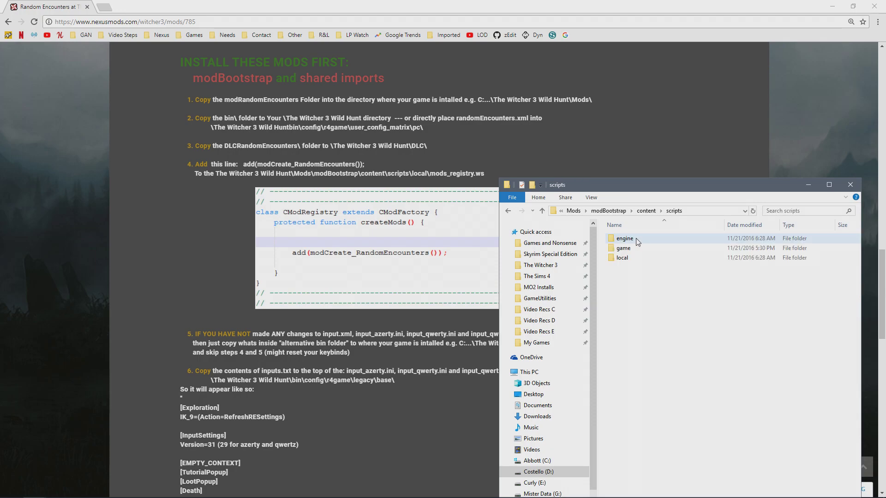
pyautogui.doubleClick(623, 258)
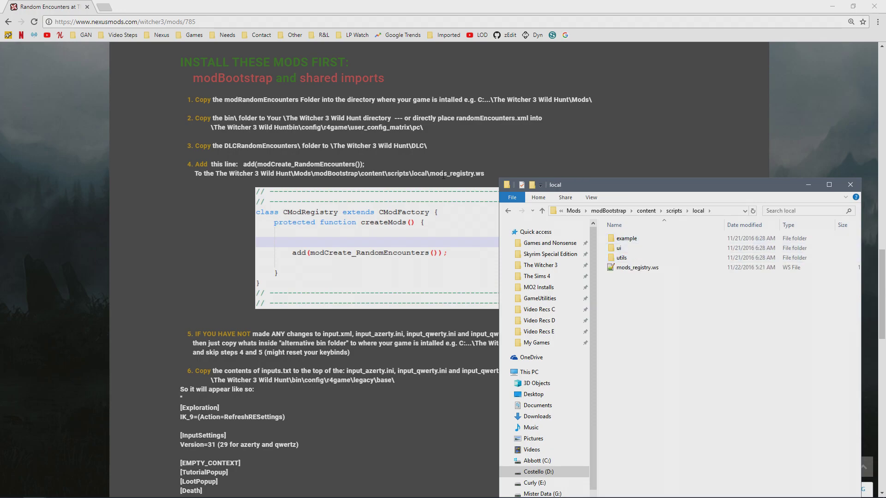
pyautogui.doubleClick(641, 269)
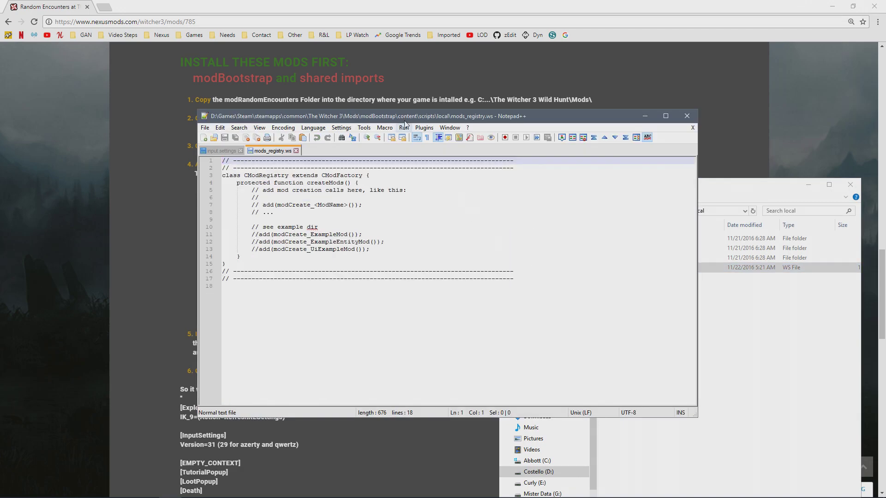
pyautogui.moveTo(407, 116); pyautogui.dragTo(717, 122)
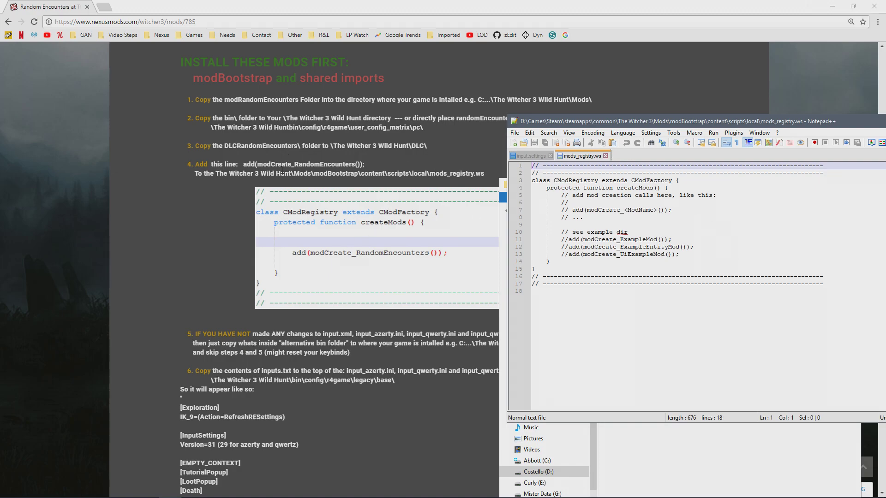
# Replace the placeholder comments inside createMods() in mods_registry.ws with add(modCreate_RandomEncounters()); copied from the instructions, preceded by two blank lines.
pyautogui.moveTo(243, 164); pyautogui.dragTo(351, 164)
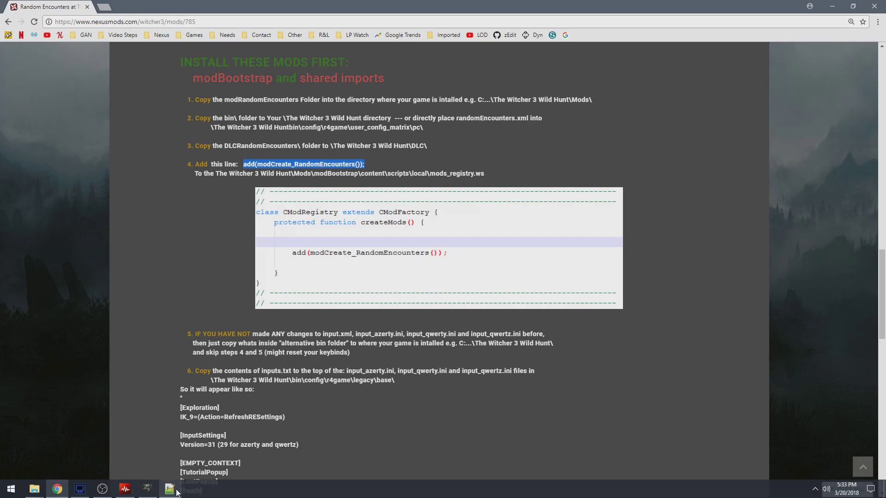
pyautogui.click(170, 489)
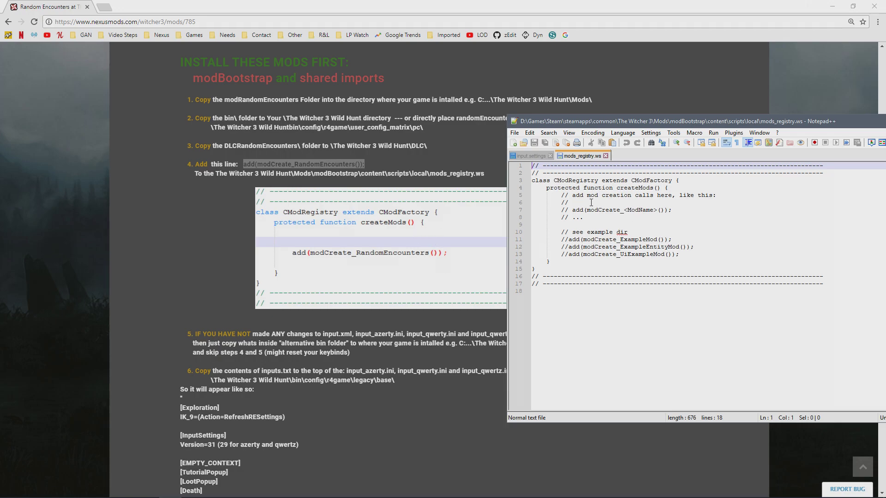
pyautogui.moveTo(562, 195); pyautogui.dragTo(706, 255)
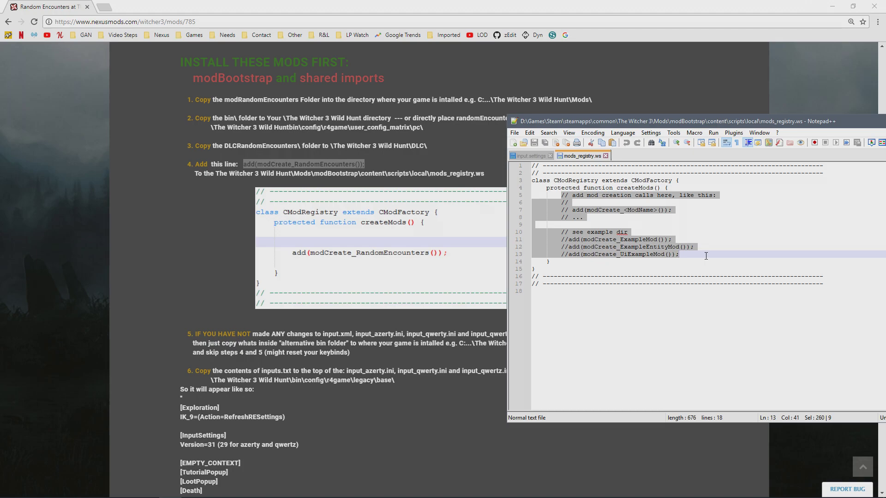
pyautogui.press('Delete')
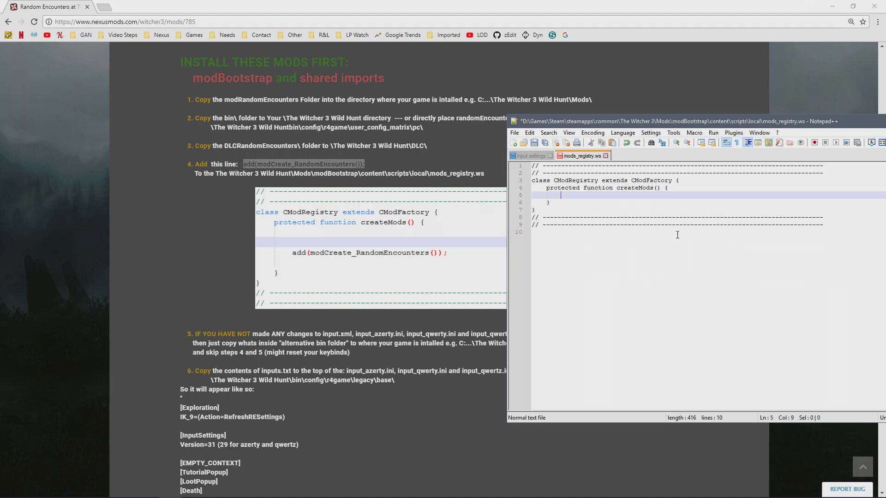
pyautogui.write('add(modCreate_RandomEncounters());')
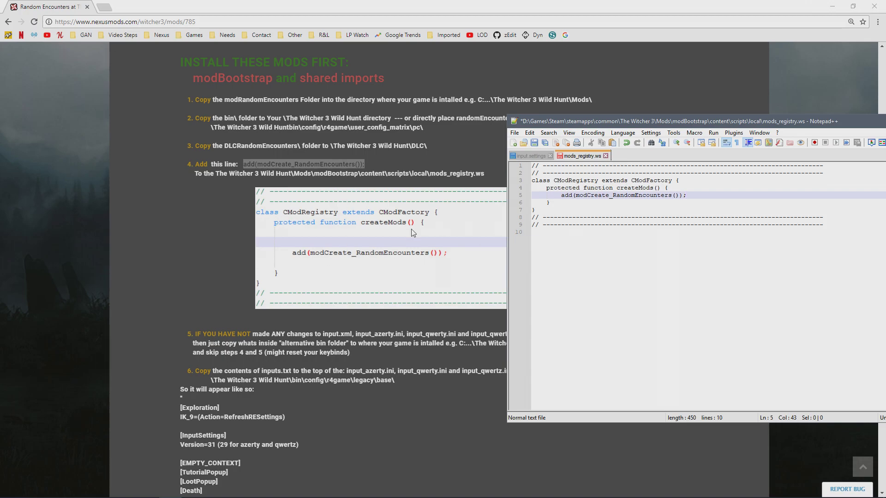
pyautogui.click(670, 185)
pyautogui.press('Return')
pyautogui.press('Return')
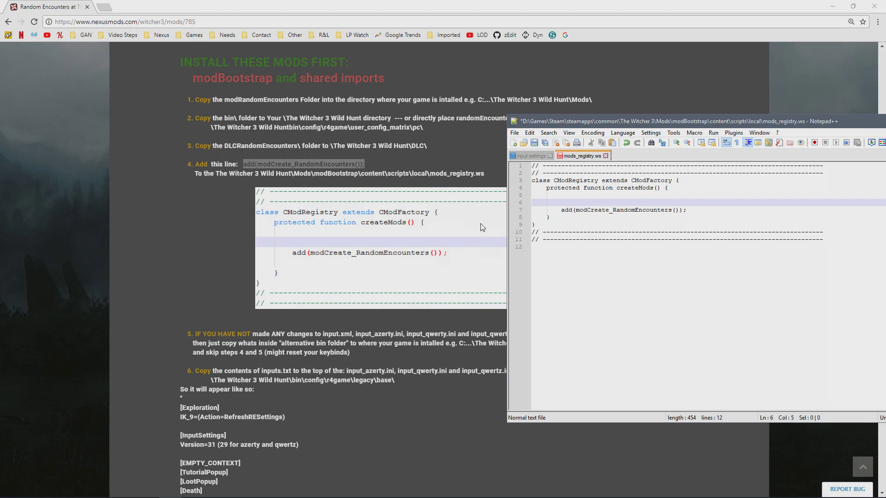
# Save mods_registry.ws, close it and the input settings file, and exit Notepad++.
pyautogui.click(534, 143)
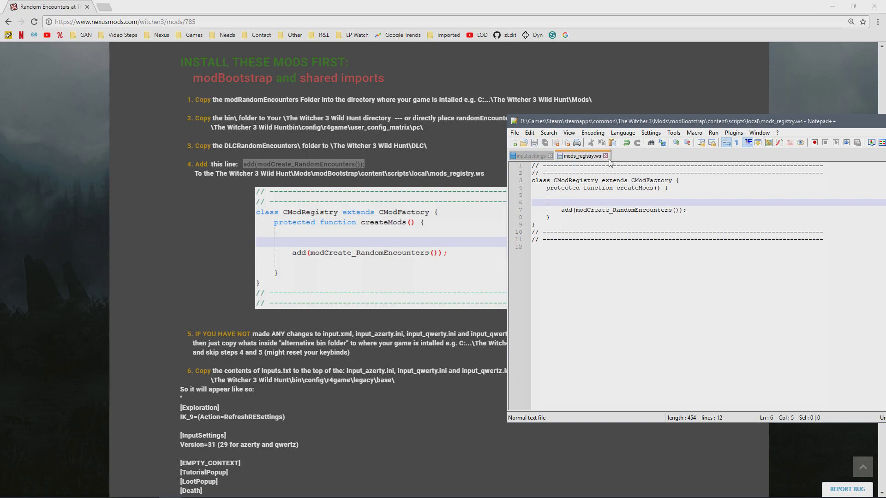
pyautogui.click(605, 156)
pyautogui.click(550, 156)
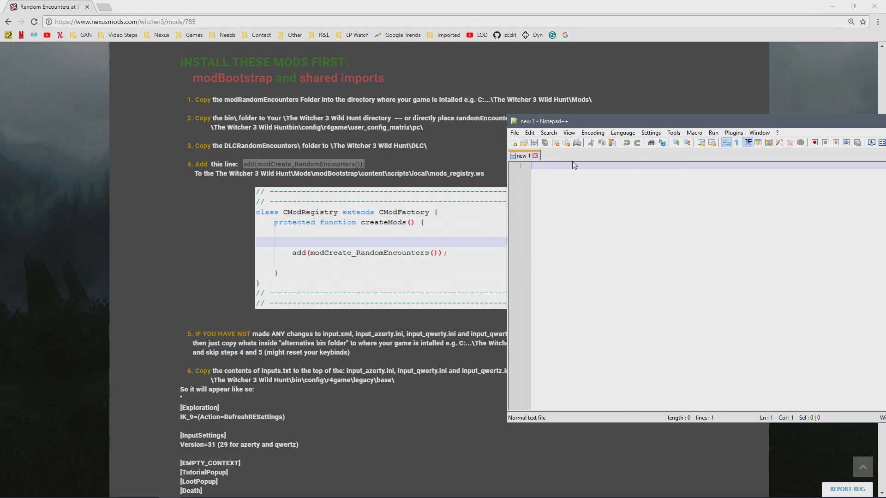
pyautogui.moveTo(808, 119); pyautogui.dragTo(534, 132)
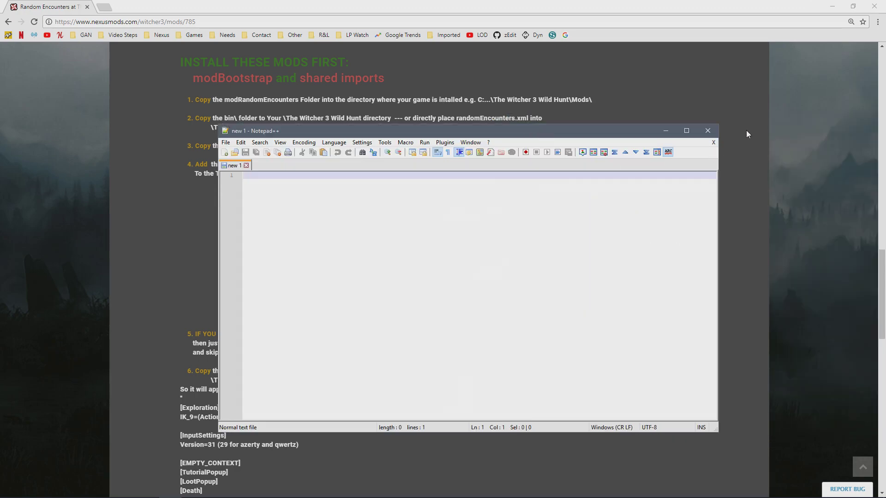
pyautogui.click(709, 133)
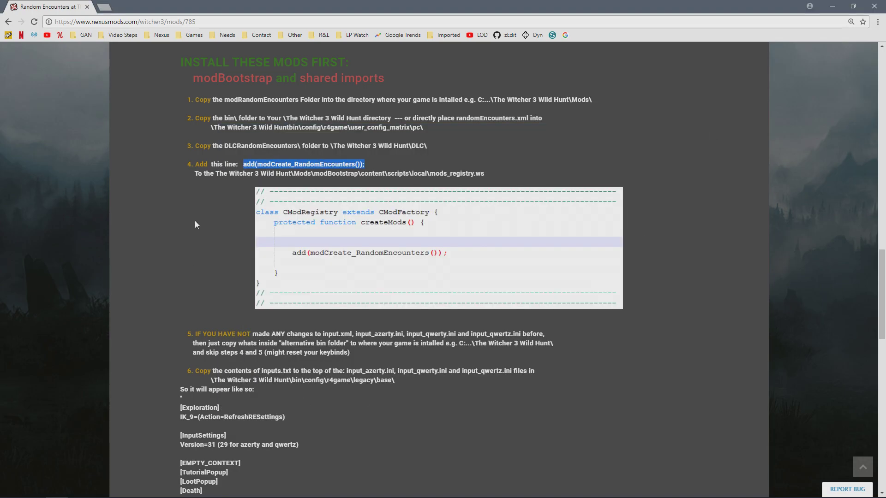
# Read instruction 5 on the Random Encounters page and open the alternative bin folder inside Mods\modRandomEncounters in File Explorer.
pyautogui.click(176, 237)
pyautogui.scroll(-3, 176, 236)
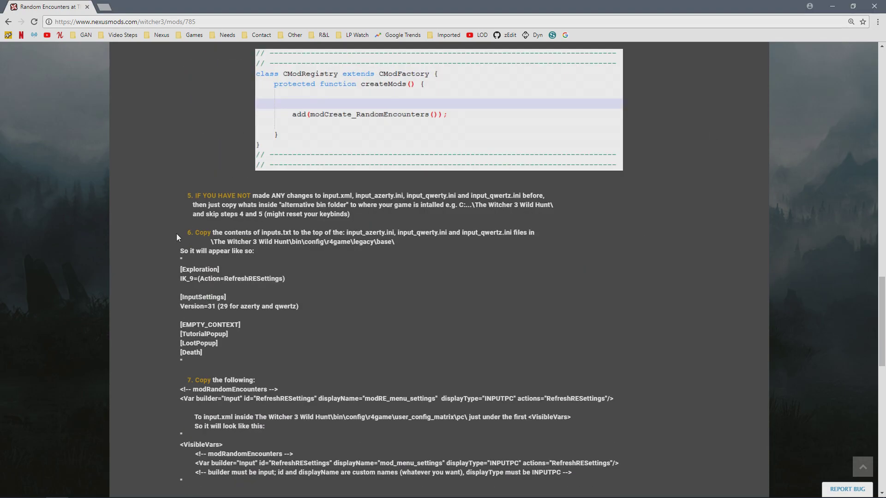
pyautogui.moveTo(187, 196); pyautogui.dragTo(498, 220)
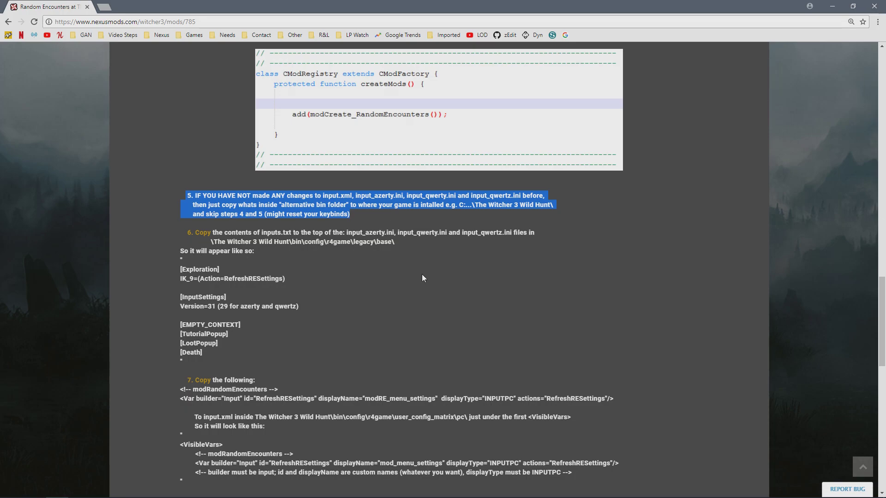
pyautogui.moveTo(148, 496)
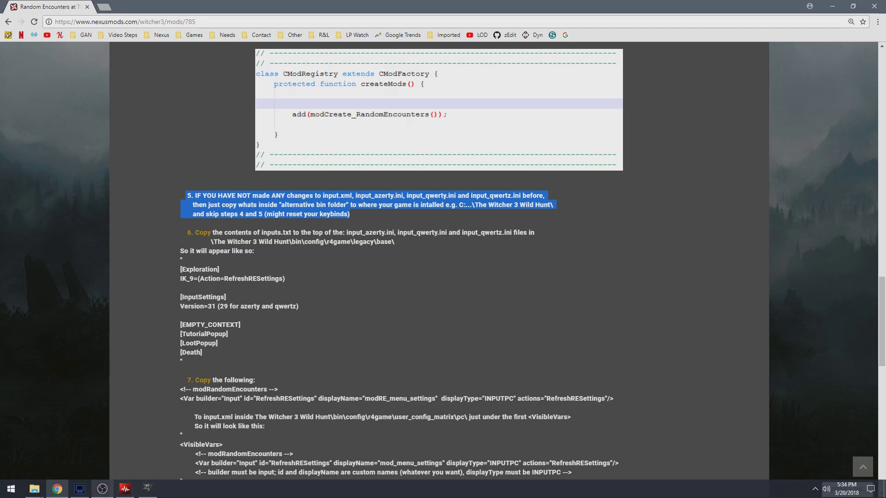
pyautogui.click(44, 490)
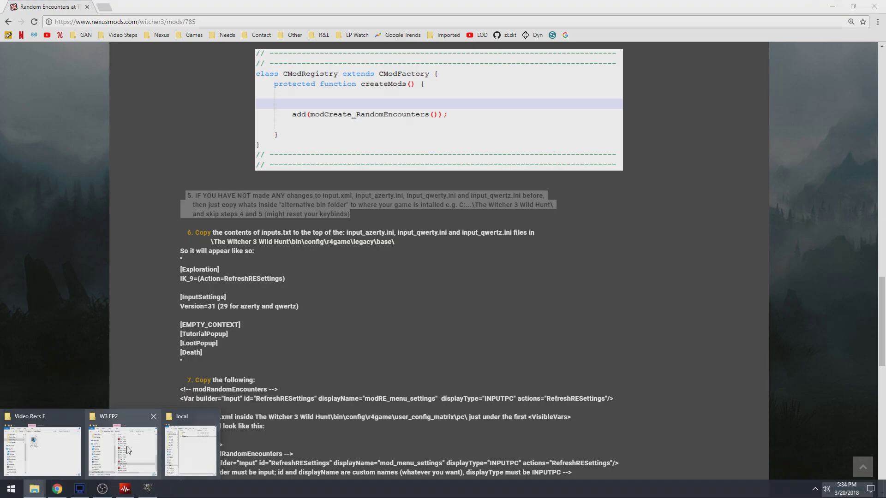
pyautogui.click(189, 449)
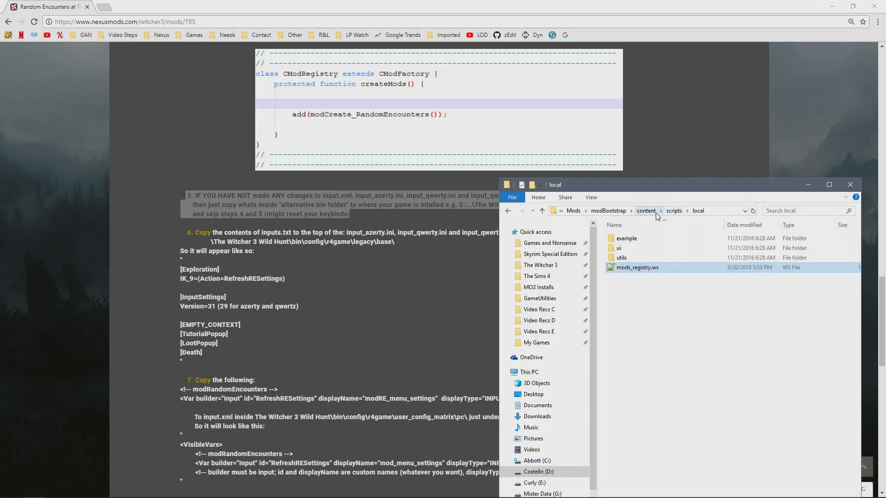
pyautogui.click(574, 211)
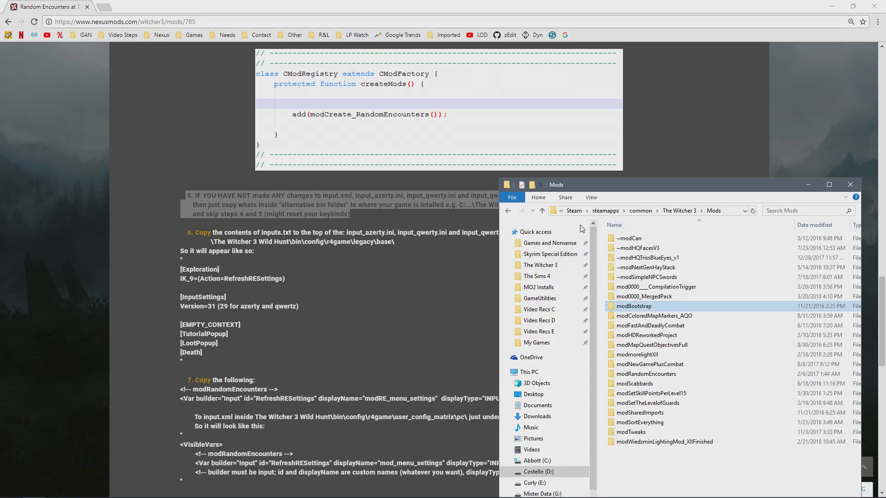
pyautogui.click(655, 374)
pyautogui.doubleClick(655, 375)
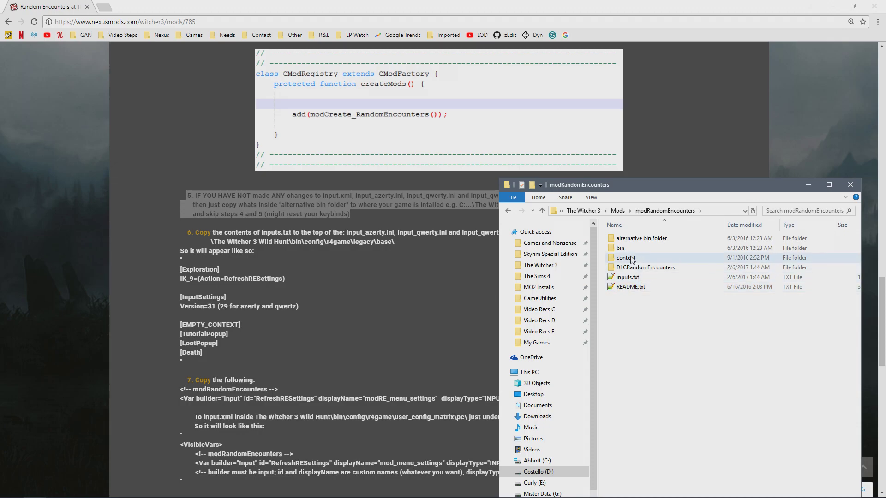
pyautogui.doubleClick(645, 241)
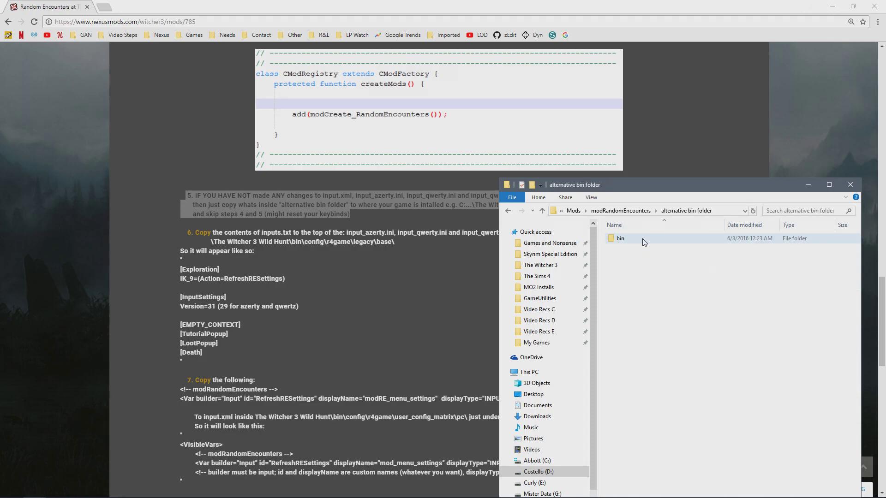
# Copy input_azerty.ini, input_qwerty.ini and input_qwertz.ini from the alternative bin folder's bin\config\r4game\legacy\base.
pyautogui.doubleClick(644, 240)
pyautogui.doubleClick(645, 240)
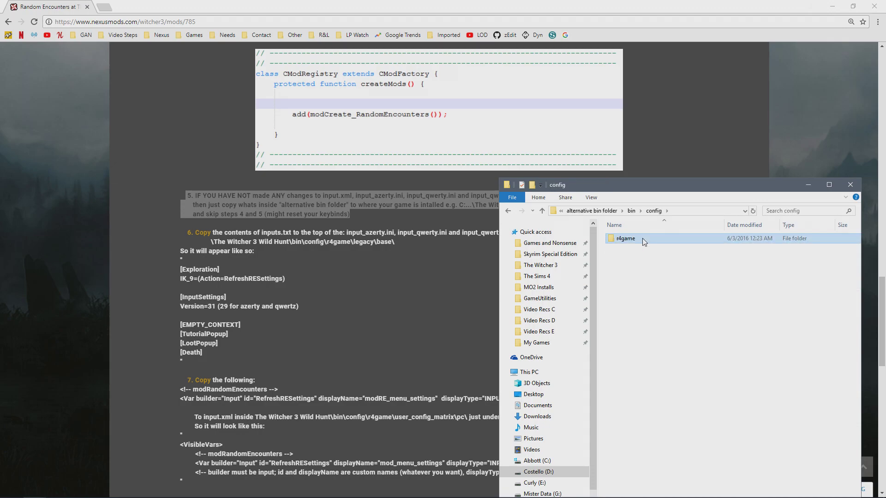
pyautogui.doubleClick(645, 239)
pyautogui.doubleClick(643, 240)
pyautogui.moveTo(687, 299); pyautogui.dragTo(622, 251)
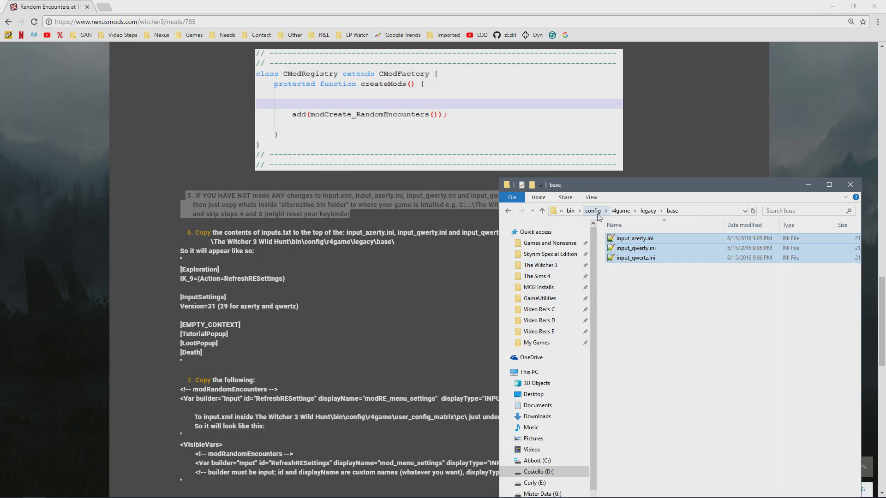
# Open the game's own bin\config\r4game\legacy\base folder under The Witcher 3.
pyautogui.click(548, 268)
pyautogui.doubleClick(645, 269)
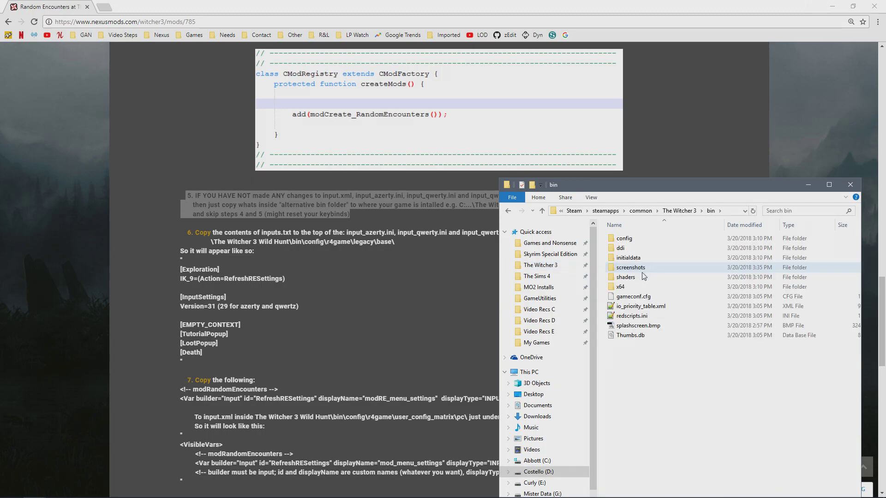
pyautogui.doubleClick(625, 238)
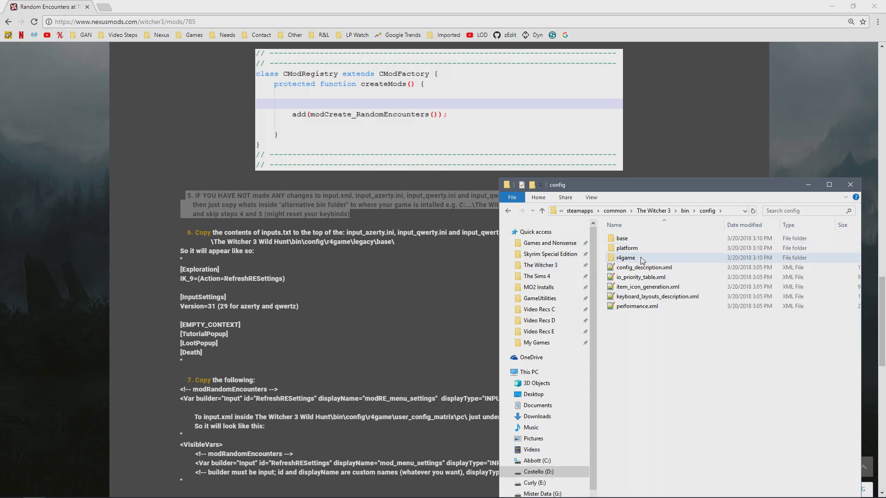
pyautogui.doubleClick(641, 259)
pyautogui.doubleClick(642, 239)
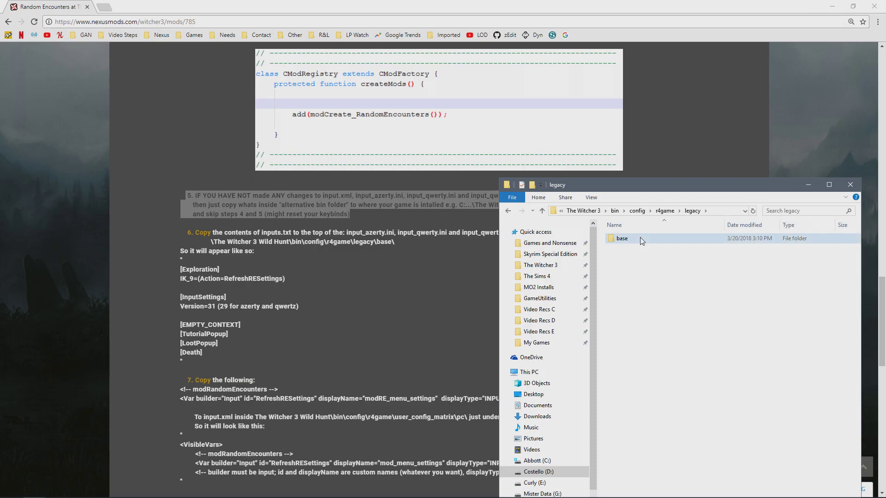
pyautogui.doubleClick(640, 239)
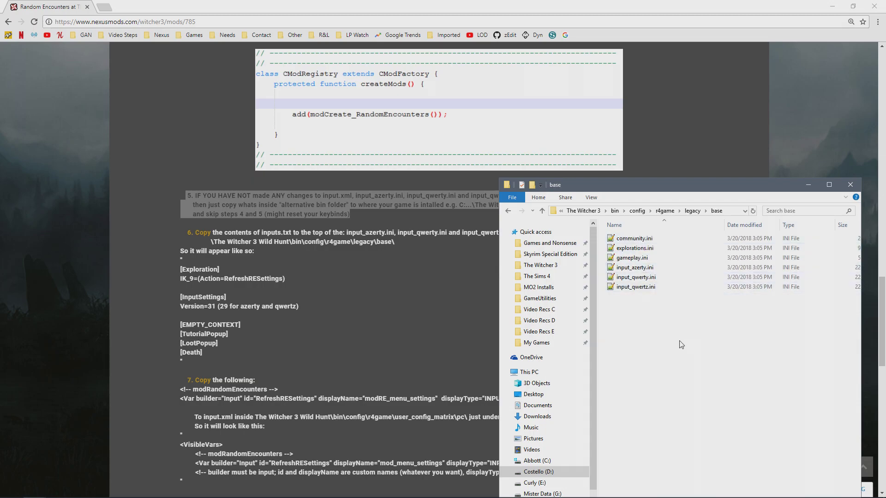
# Create a BAK folder in the game's base folder and move its original input_azerty.ini, input_qwerty.ini and input_qwertz.ini into it.
pyautogui.rightClick(662, 332)
pyautogui.moveTo(726, 442)
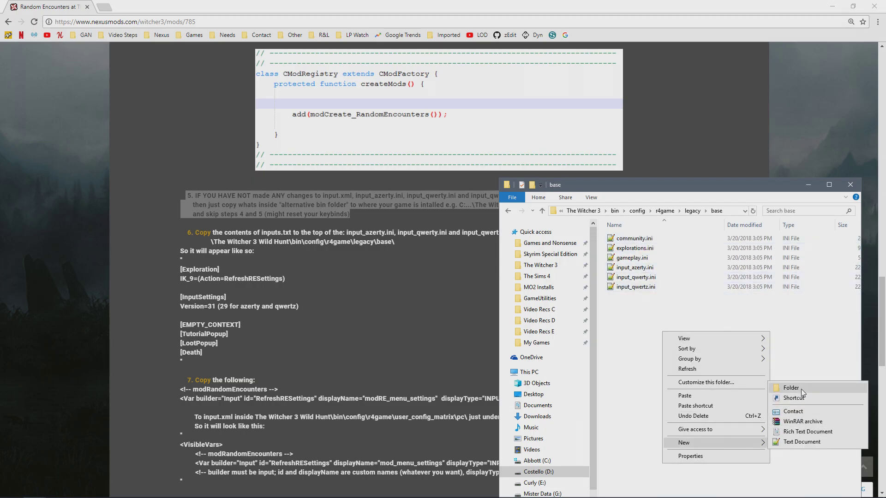
pyautogui.click(800, 389)
pyautogui.write('BAK')
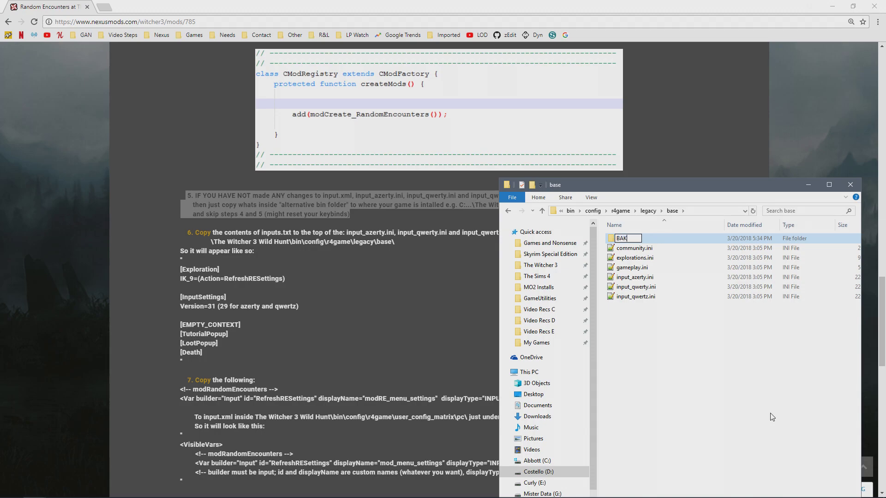
pyautogui.press('Return')
pyautogui.moveTo(654, 323); pyautogui.dragTo(622, 239)
# Paste the mod's three input INI files into the game's base folder and check the originals in BAK.
pyautogui.rightClick(649, 304)
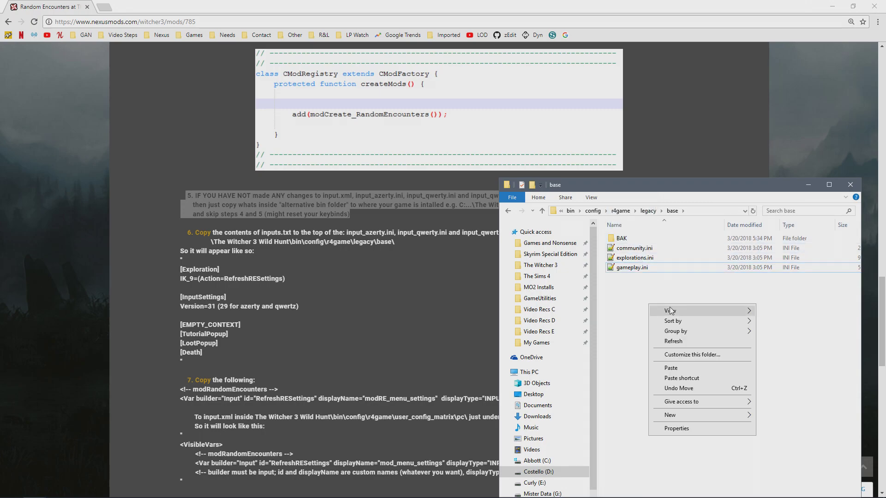
pyautogui.click(694, 368)
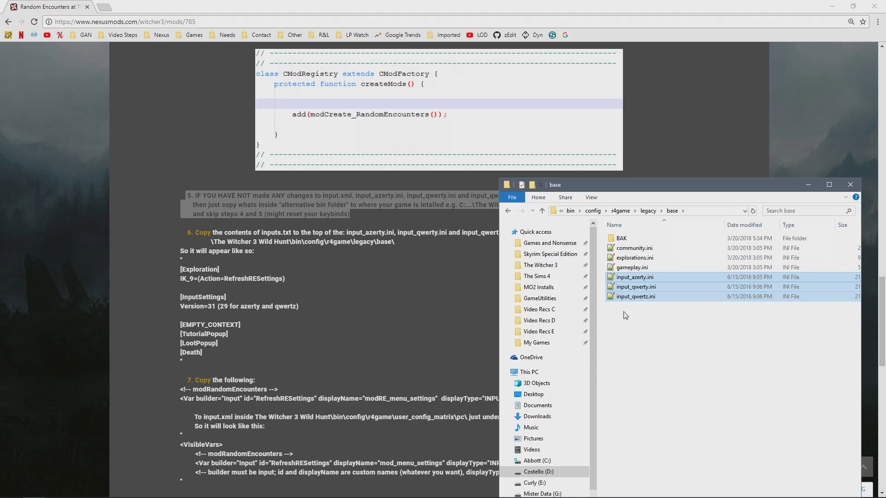
pyautogui.doubleClick(619, 239)
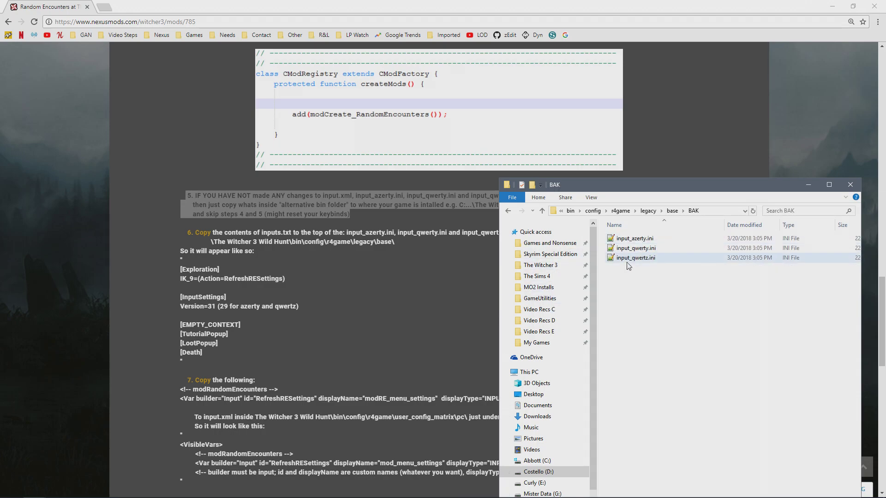
pyautogui.click(512, 212)
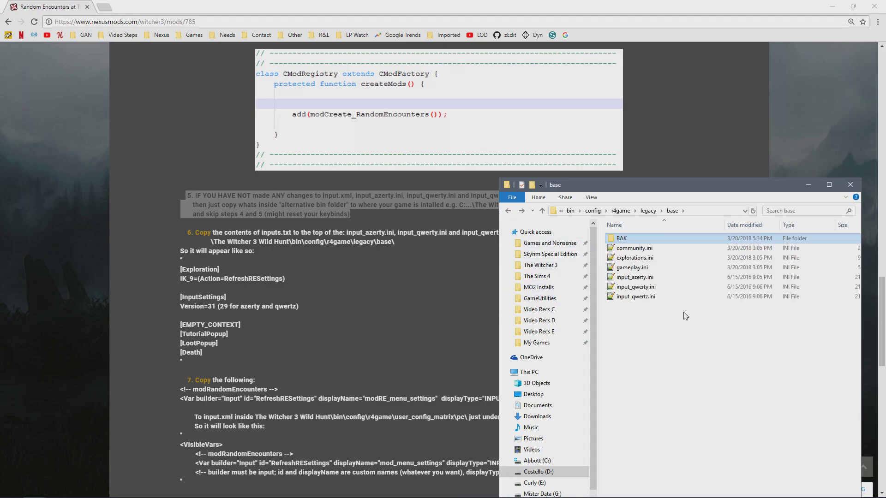
# Go back to modRandomEncounters' alternative bin folder and open its bin\config\r4game\user_config_matrix\pc folder.
pyautogui.click(508, 211)
pyautogui.click(509, 211)
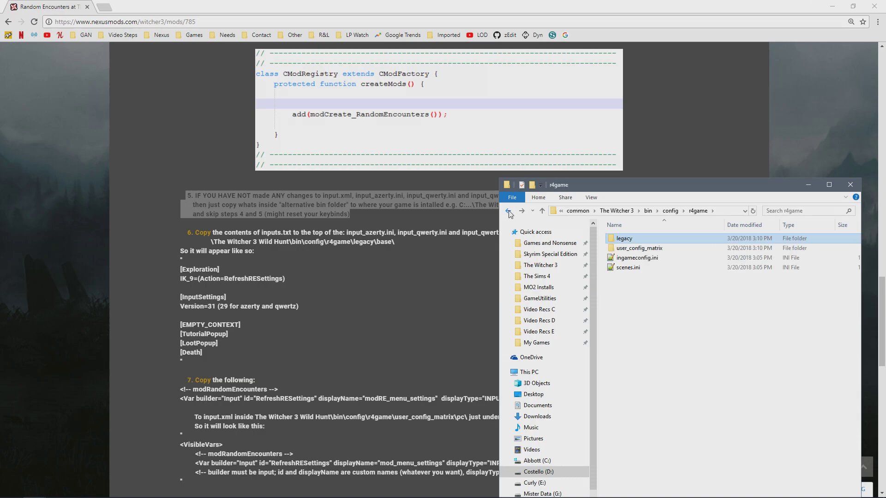
pyautogui.click(508, 211)
pyautogui.click(684, 366)
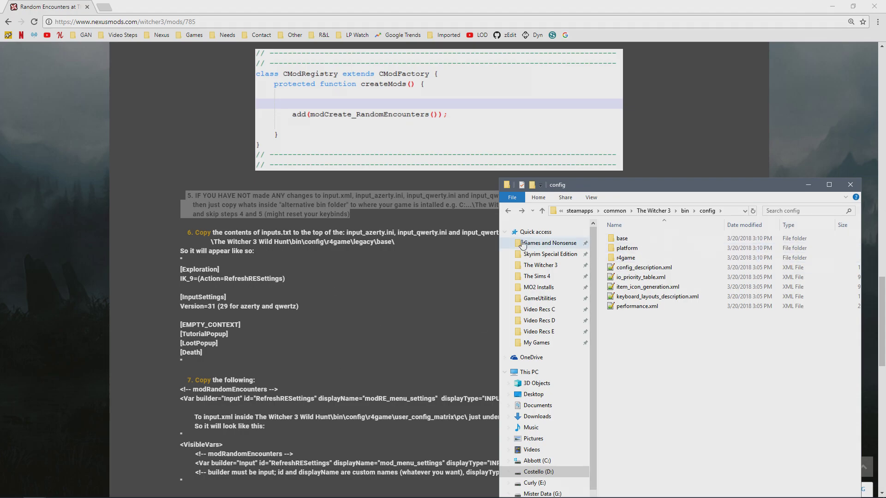
pyautogui.click(508, 211)
pyautogui.click(508, 211)
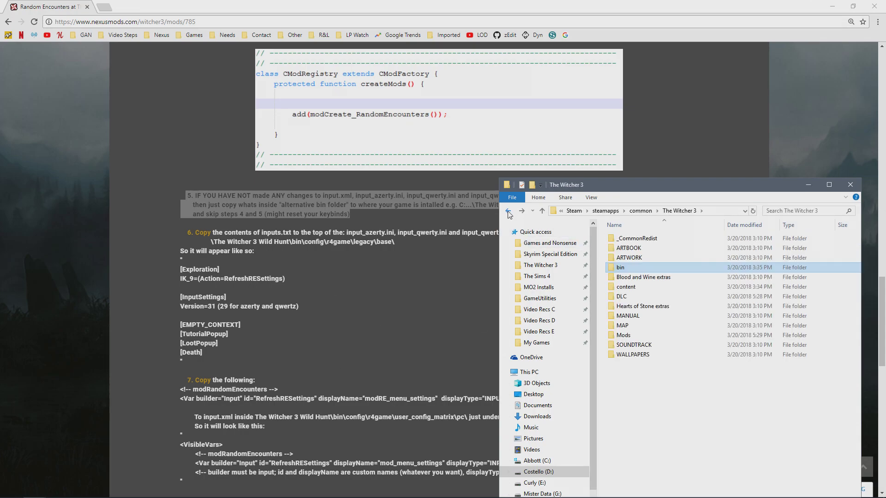
pyautogui.click(507, 211)
pyautogui.click(508, 211)
pyautogui.click(508, 212)
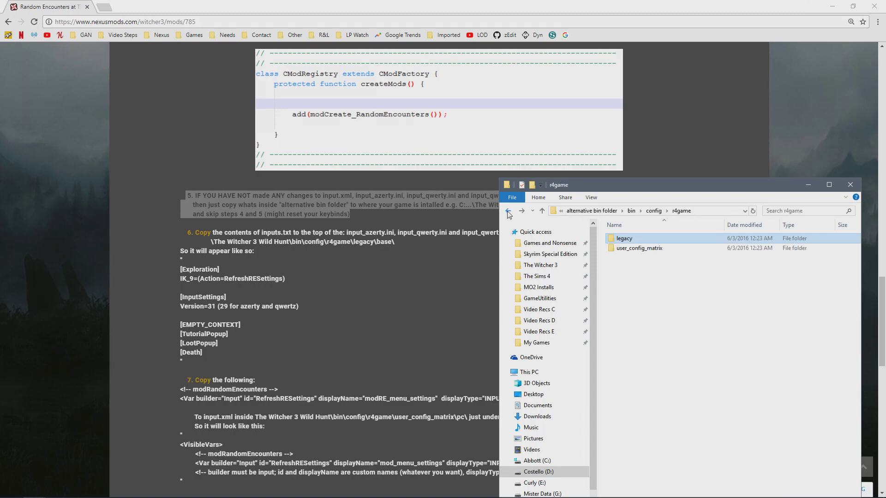
pyautogui.doubleClick(640, 249)
pyautogui.doubleClick(618, 239)
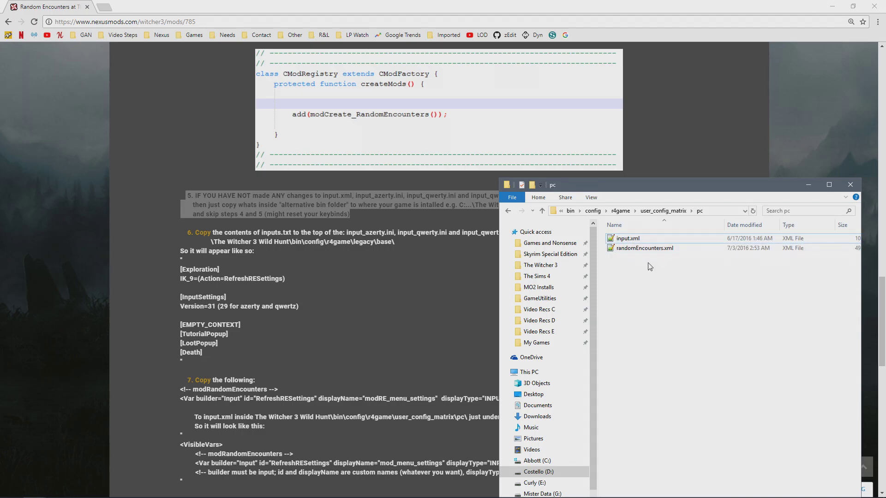
# Check the mod's input.xml and randomEncounters.xml files against the input.xml instructions in step 7 of the mod page.
pyautogui.click(635, 251)
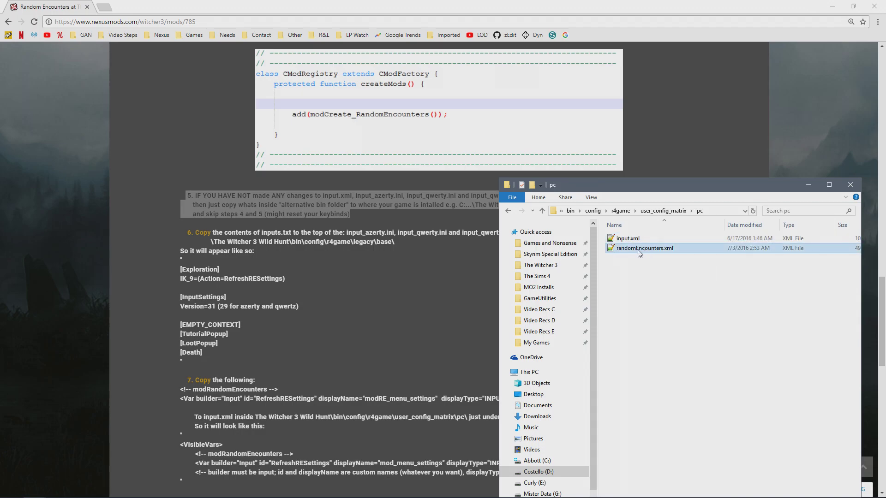
pyautogui.click(625, 239)
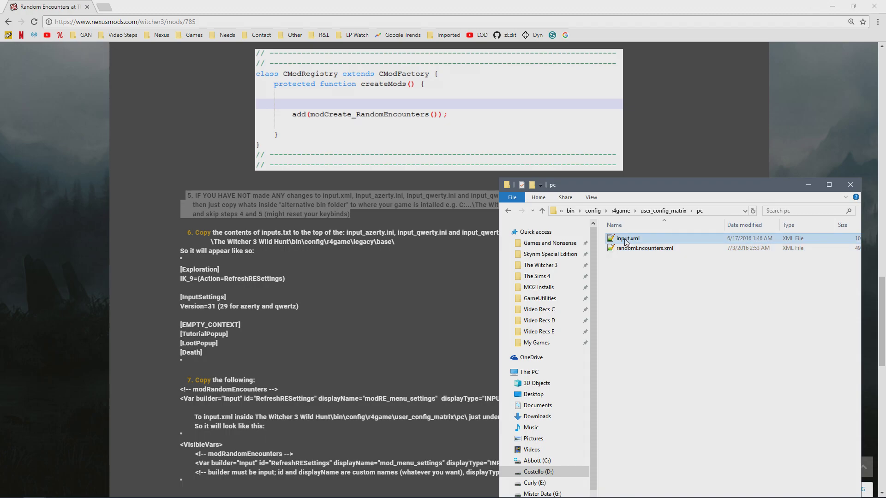
pyautogui.scroll(-4, 341, 367)
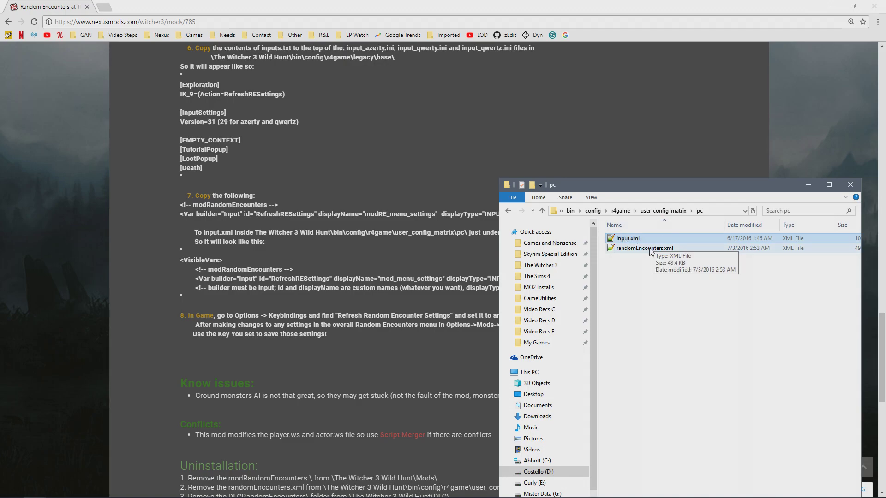
# Open input.xml from the game's own bin\config\r4game\user_config_matrix\pc folder under The Witcher 3 in Notepad++.
pyautogui.click(548, 268)
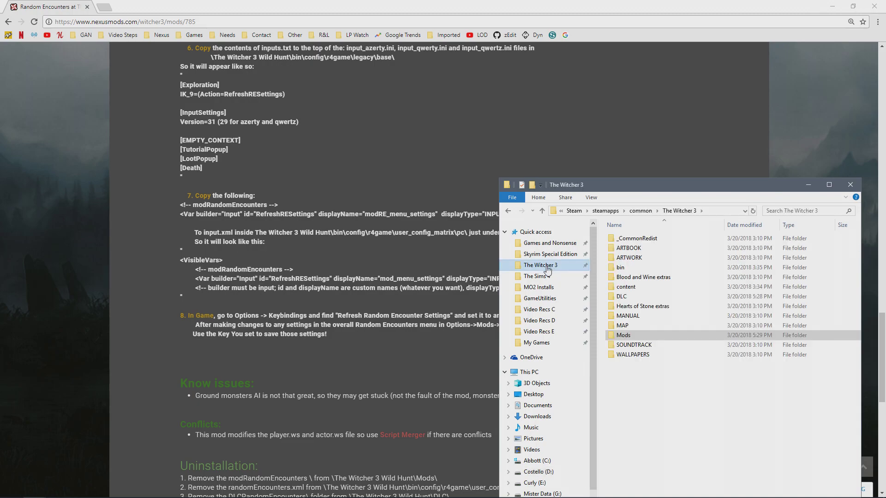
pyautogui.doubleClick(629, 268)
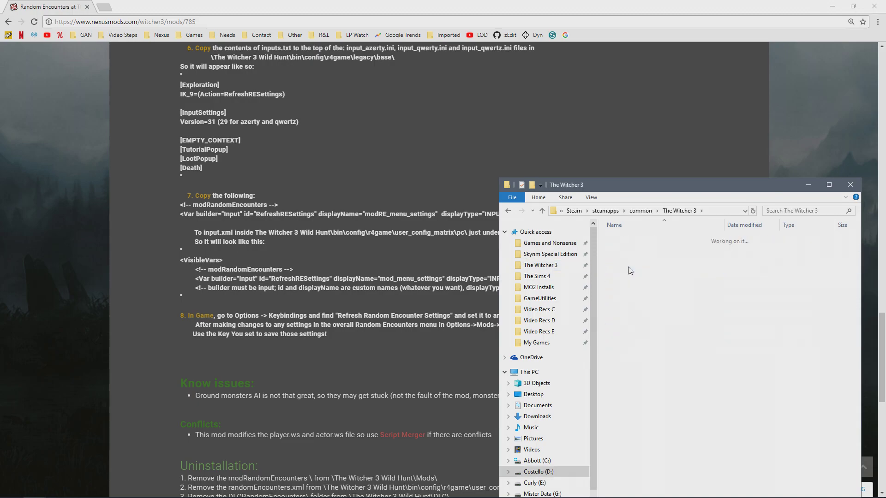
pyautogui.doubleClick(637, 240)
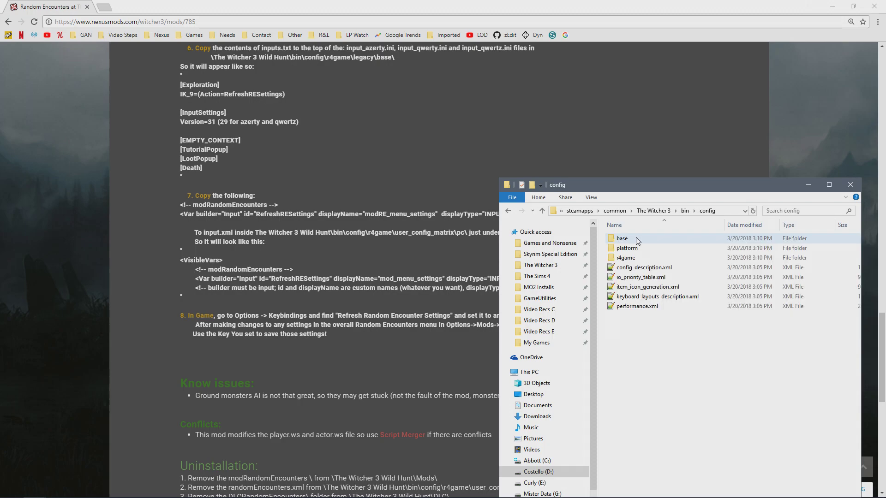
pyautogui.doubleClick(632, 258)
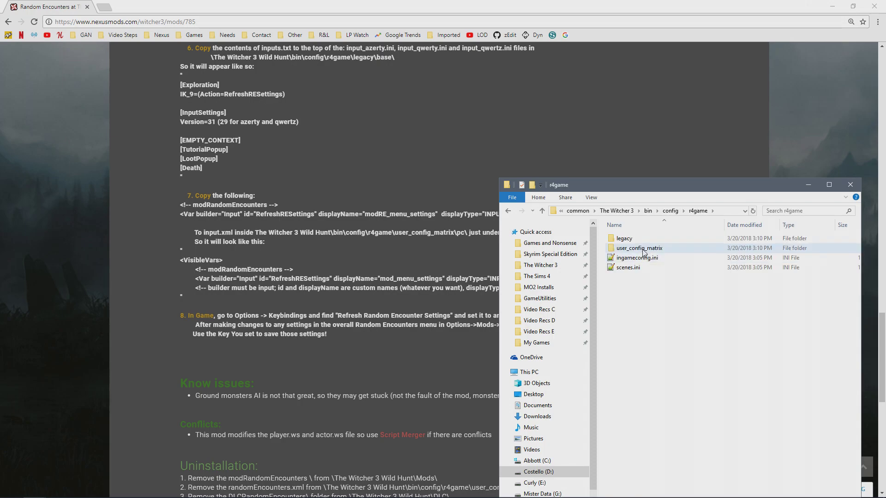
pyautogui.doubleClick(643, 251)
pyautogui.click(625, 241)
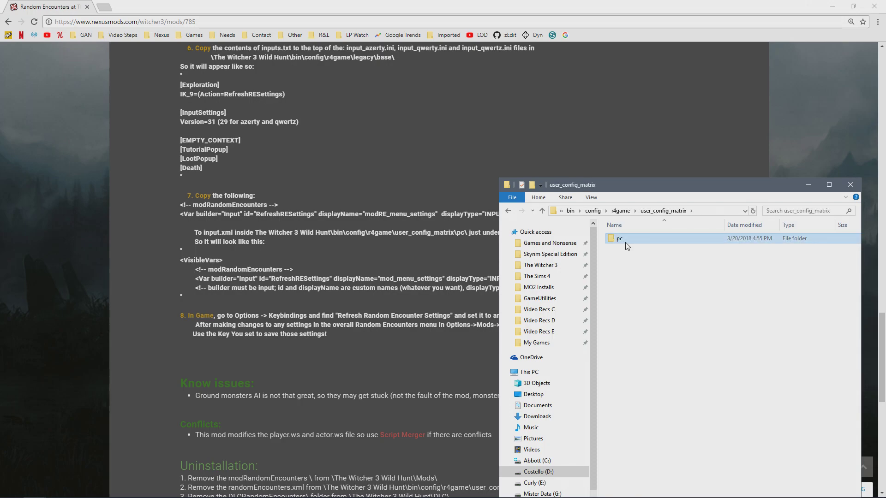
pyautogui.doubleClick(626, 240)
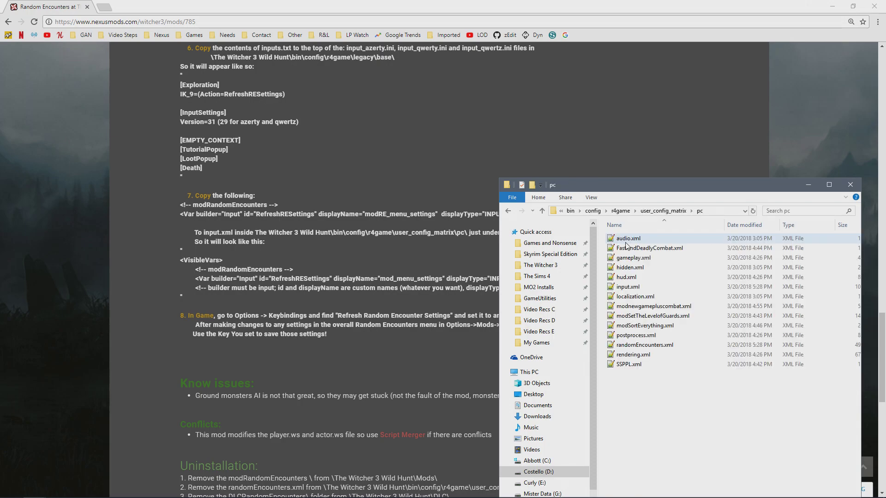
pyautogui.doubleClick(635, 288)
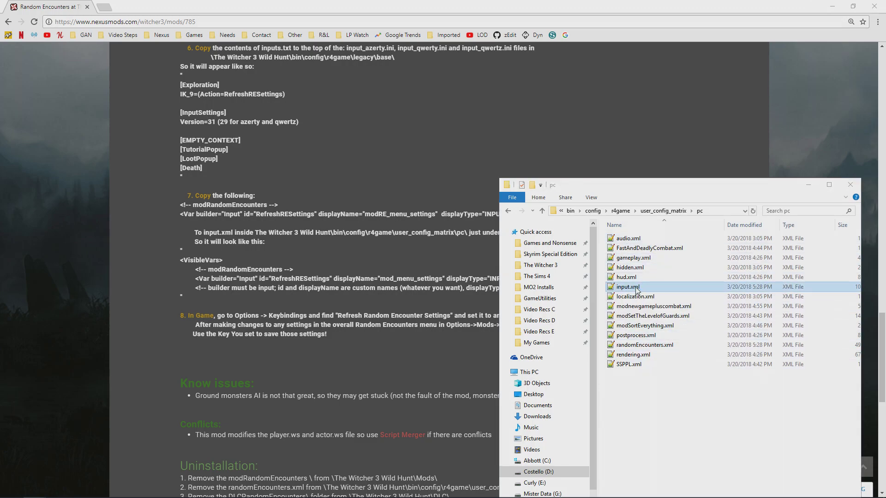
pyautogui.moveTo(502, 134); pyautogui.dragTo(623, 161)
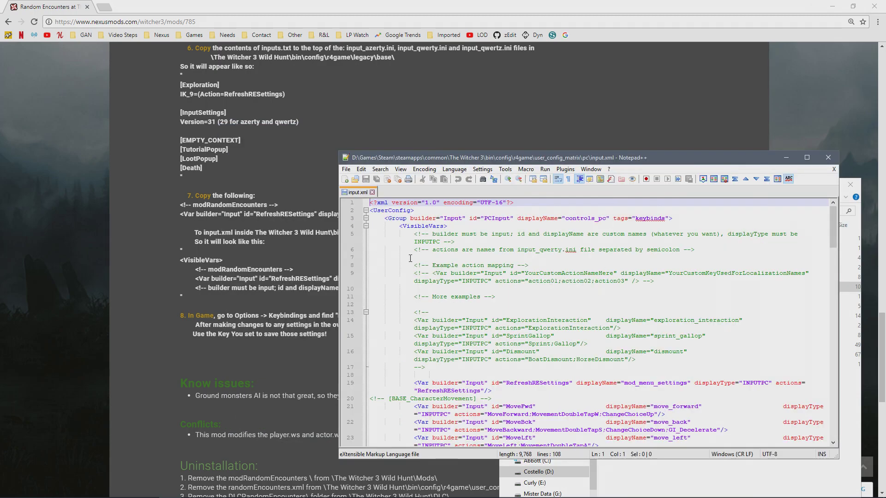
# Copy the modRandomEncounters comment and the RefreshRESettings Var line from step 7 of the mod page.
pyautogui.click(98, 212)
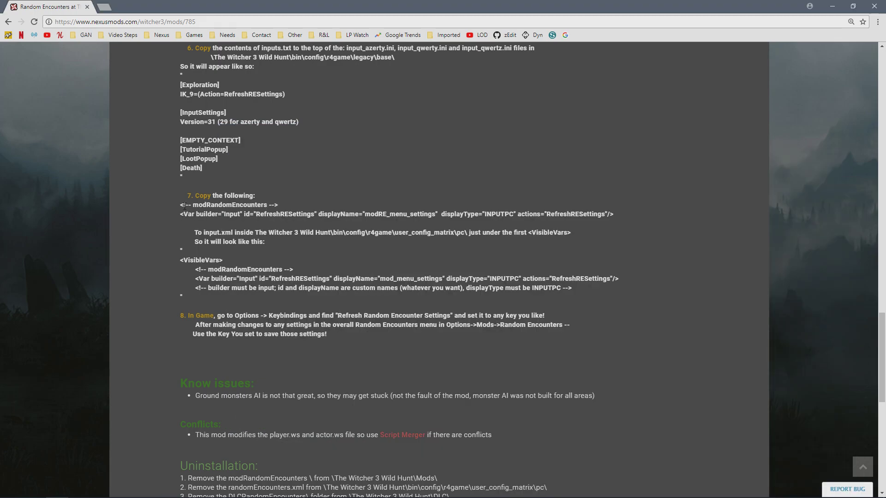
pyautogui.moveTo(179, 205); pyautogui.dragTo(621, 216)
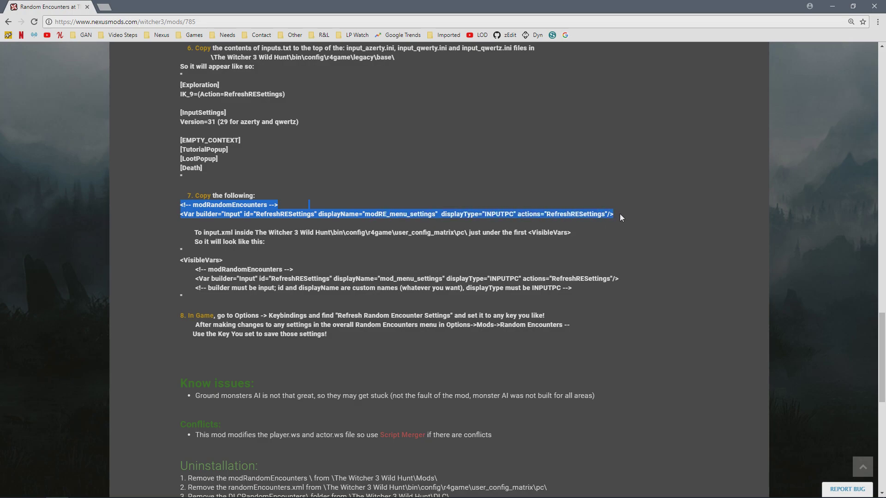
pyautogui.click(177, 207)
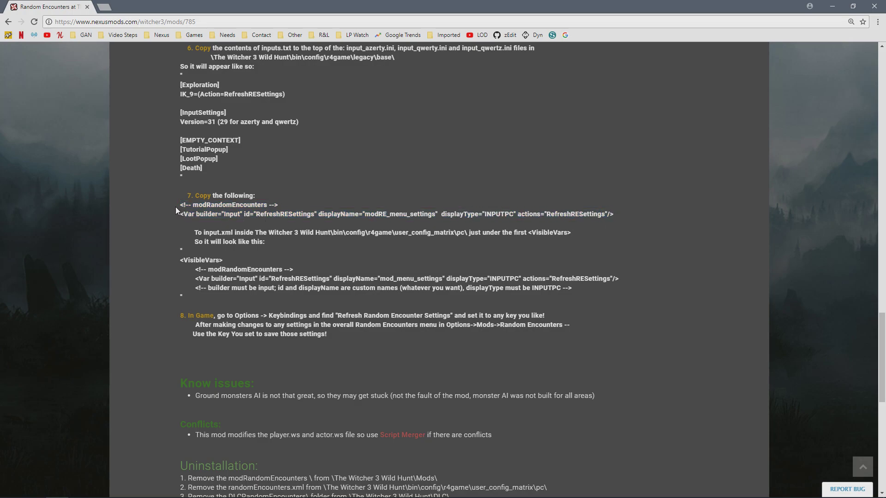
pyautogui.moveTo(180, 205); pyautogui.dragTo(628, 219)
pyautogui.hotkey('ctrl', 'c')
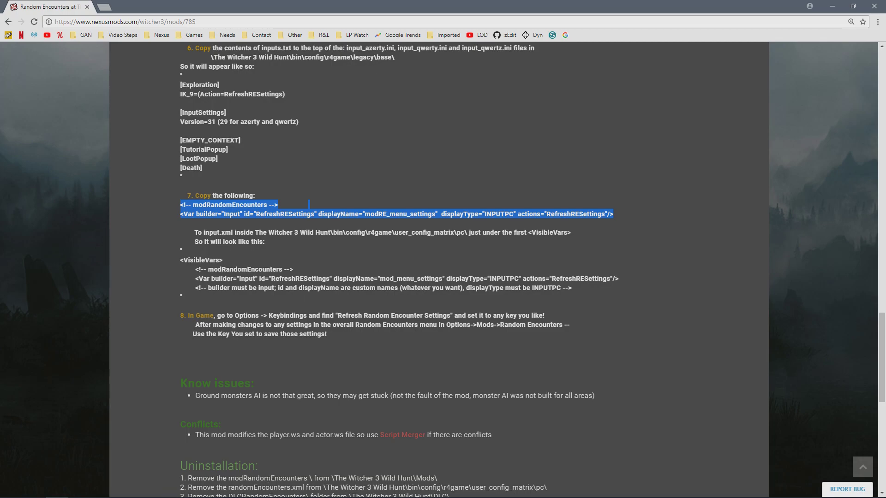
# Compare the lines below <VisibleVars> in input.xml with the example in step 7 of the mod page.
pyautogui.click(171, 490)
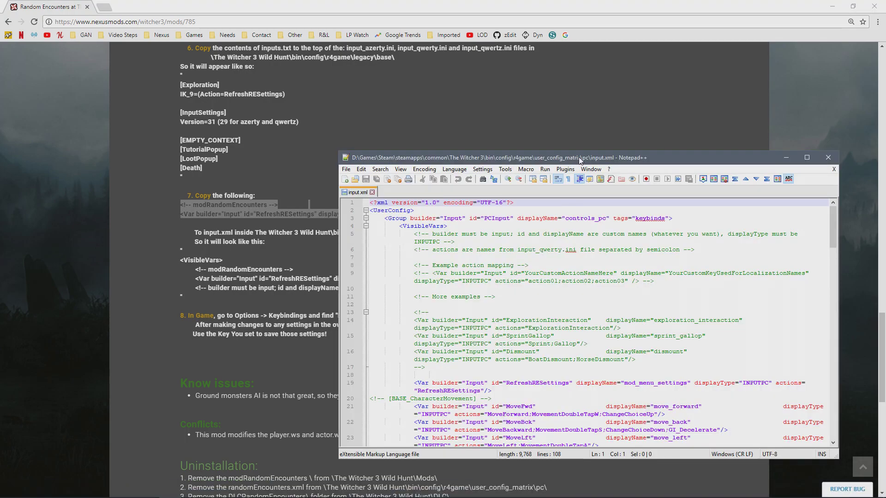
pyautogui.moveTo(579, 160); pyautogui.dragTo(646, 141)
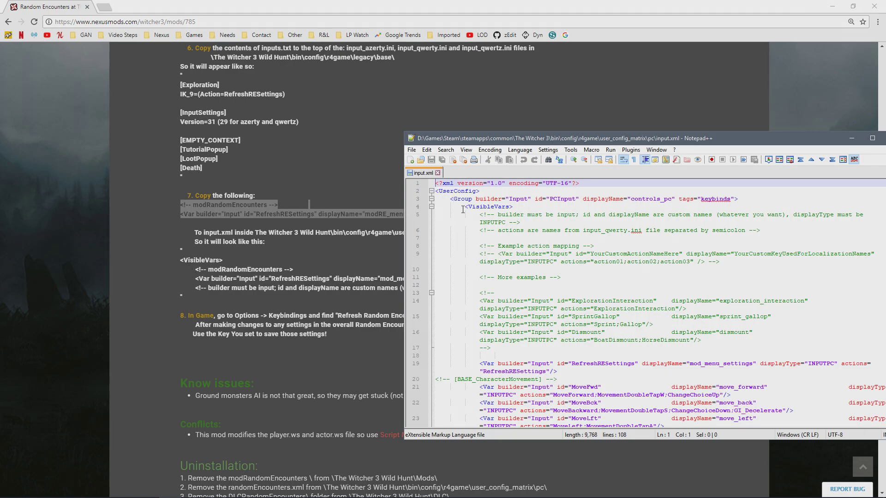
pyautogui.click(502, 215)
pyautogui.moveTo(485, 215); pyautogui.dragTo(520, 223)
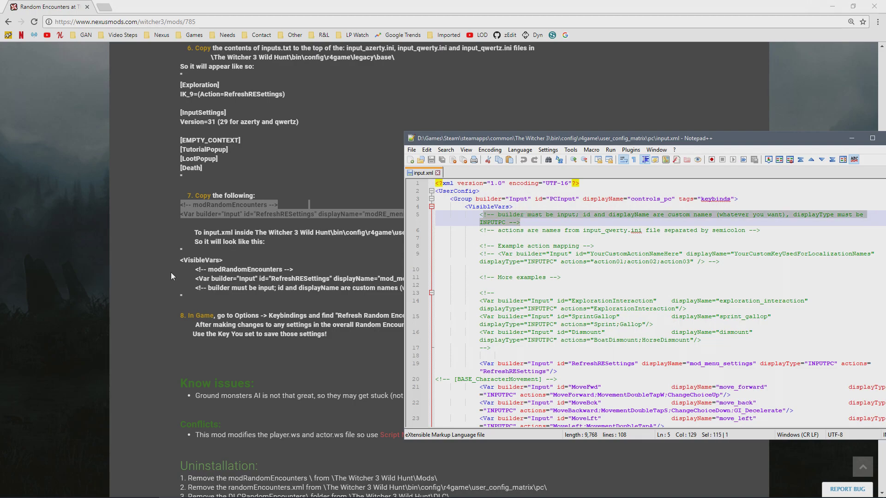
pyautogui.click(192, 288)
pyautogui.click(263, 290)
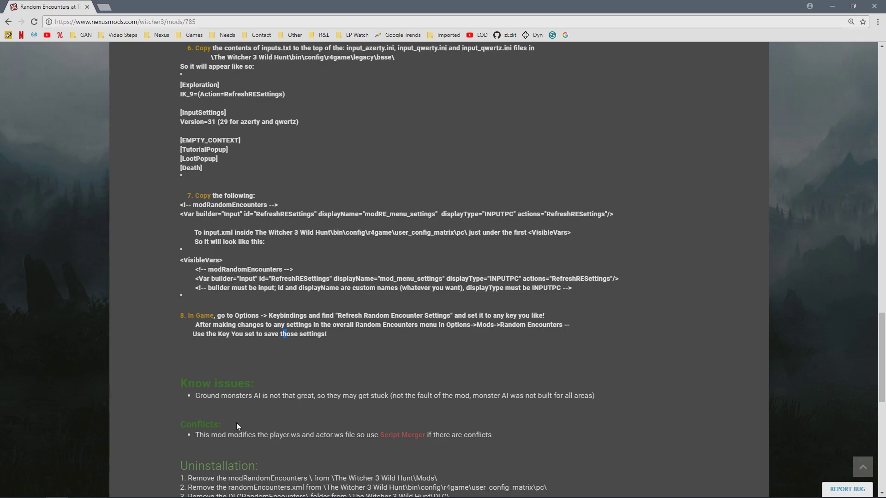
pyautogui.moveTo(240, 496)
pyautogui.click(170, 488)
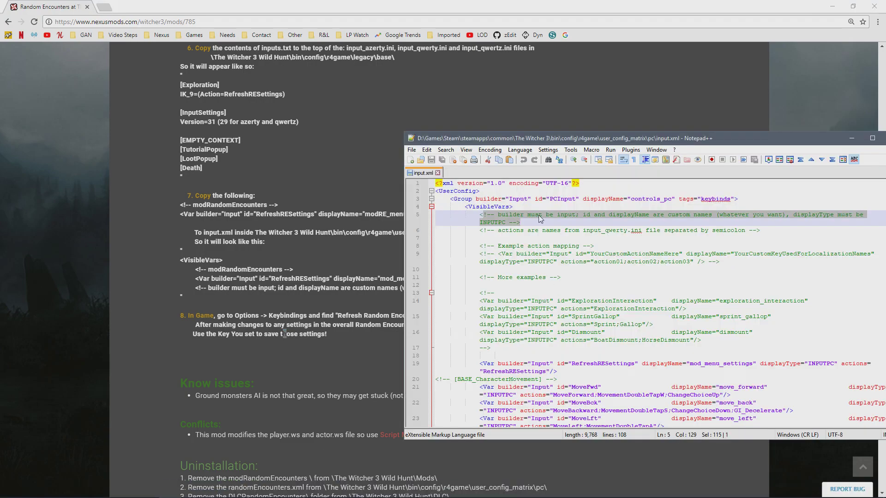
# Paste the copied modRandomEncounters lines into input.xml directly under the first <VisibleVars>.
pyautogui.click(518, 207)
pyautogui.press('Return')
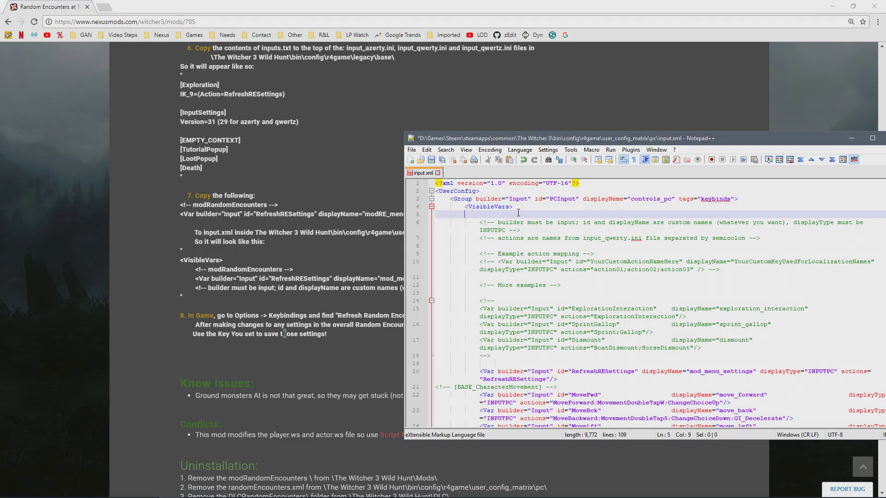
pyautogui.hotkey('ctrl', 'v')
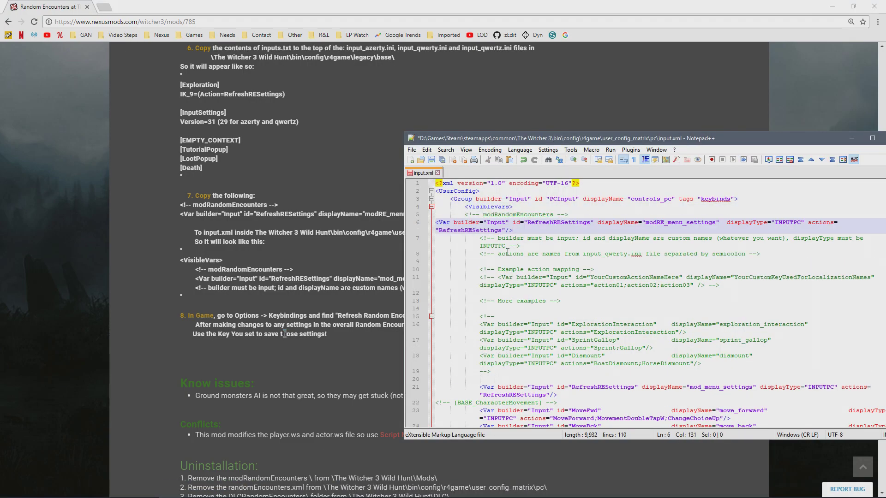
# Indent the pasted modRandomEncounters comment and RefreshRESettings Var line to match the entries below them.
pyautogui.click(436, 222)
pyautogui.press('Tab')
pyautogui.press('Tab')
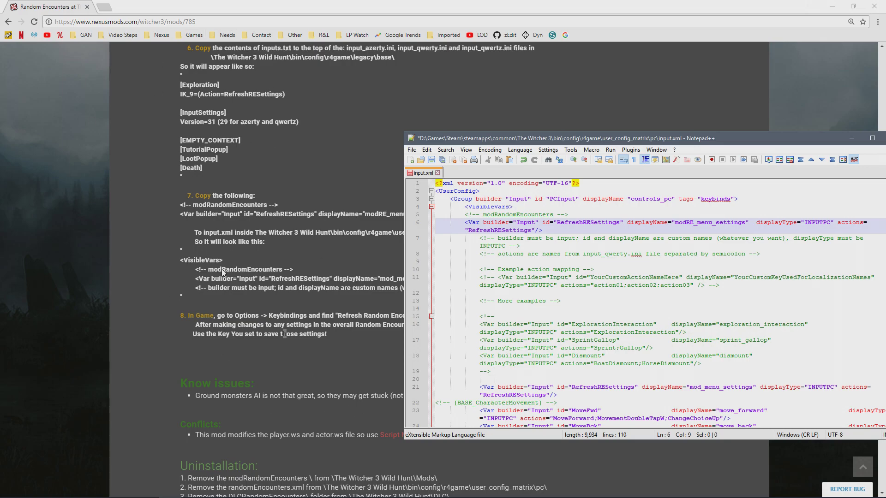
pyautogui.scroll(-3, 538, 261)
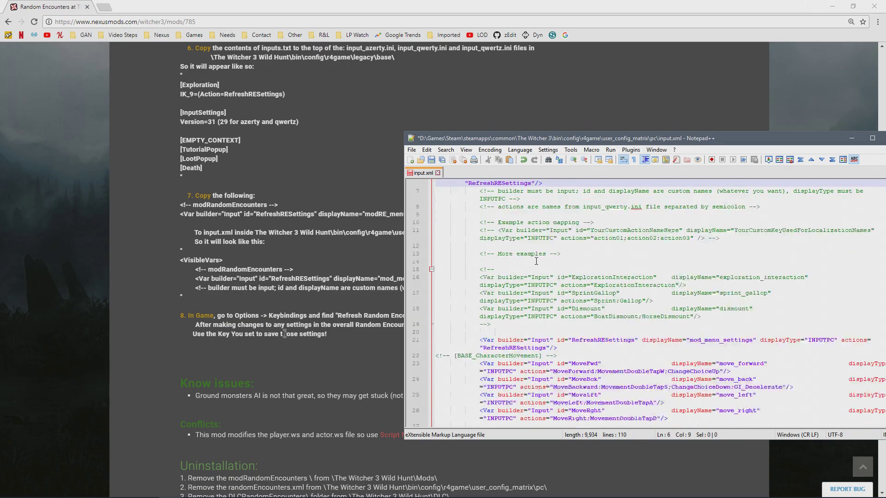
pyautogui.scroll(3, 488, 356)
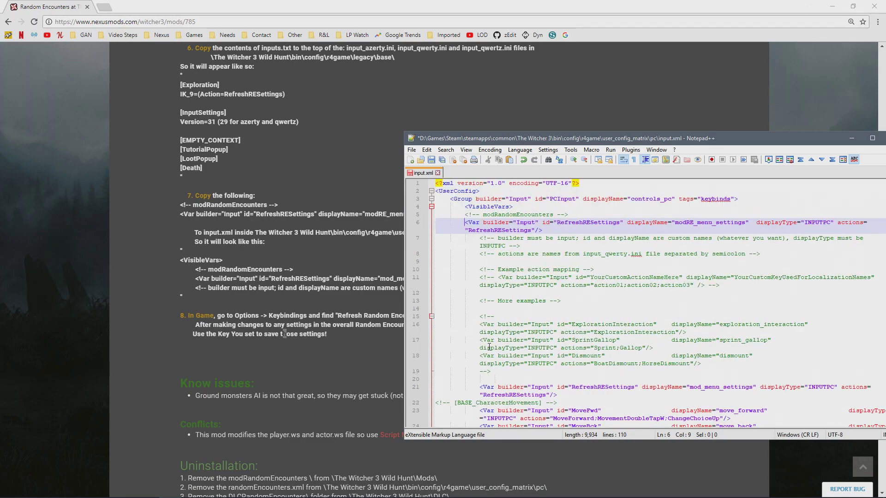
pyautogui.click(458, 214)
pyautogui.click(465, 222)
pyautogui.click(466, 215)
pyautogui.press('Tab')
pyautogui.click(466, 222)
pyautogui.press('Tab')
pyautogui.scroll(-3, 461, 280)
pyautogui.scroll(3, 475, 329)
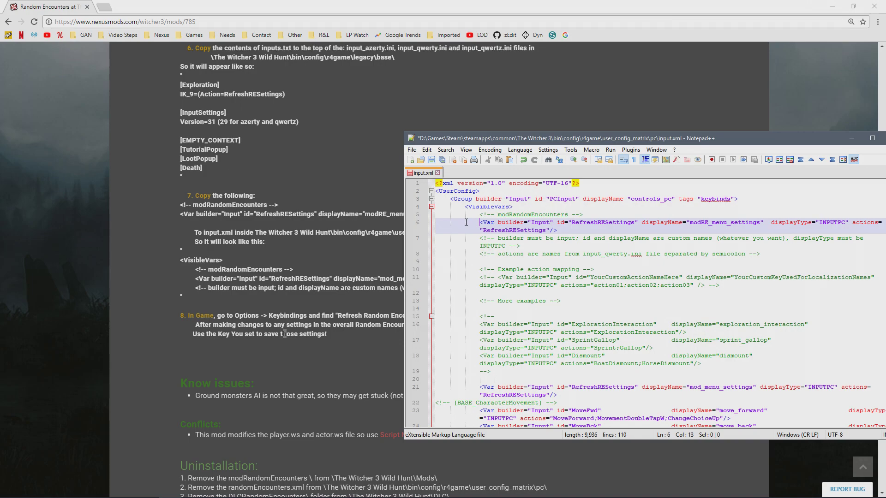
# Save the edited input.xml and close Notepad++.
pyautogui.click(430, 160)
pyautogui.doubleClick(803, 142)
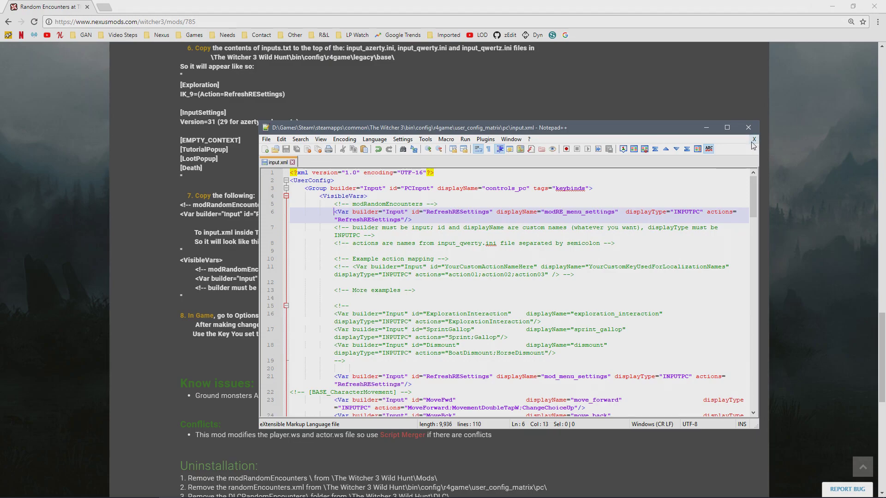
pyautogui.click(754, 140)
pyautogui.click(746, 132)
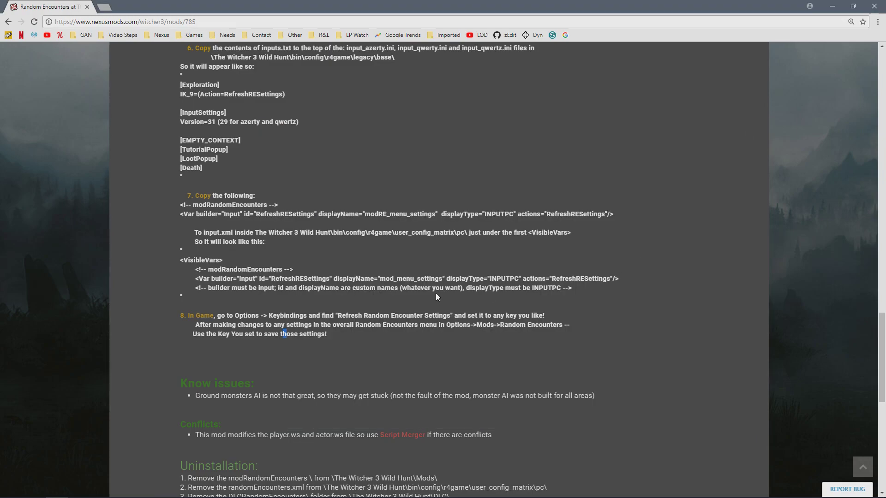
# Review the remaining installation steps on the mod page, minimize the browser and close the game's pc folder window.
pyautogui.moveTo(176, 317); pyautogui.dragTo(253, 324)
pyautogui.scroll(15, 143, 308)
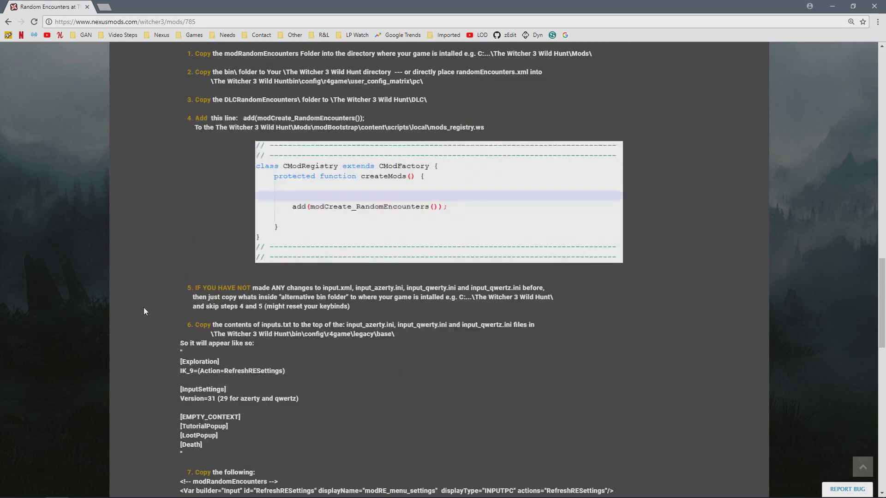
pyautogui.click(832, 7)
pyautogui.click(610, 93)
pyautogui.moveTo(610, 94); pyautogui.dragTo(408, 79)
pyautogui.click(674, 422)
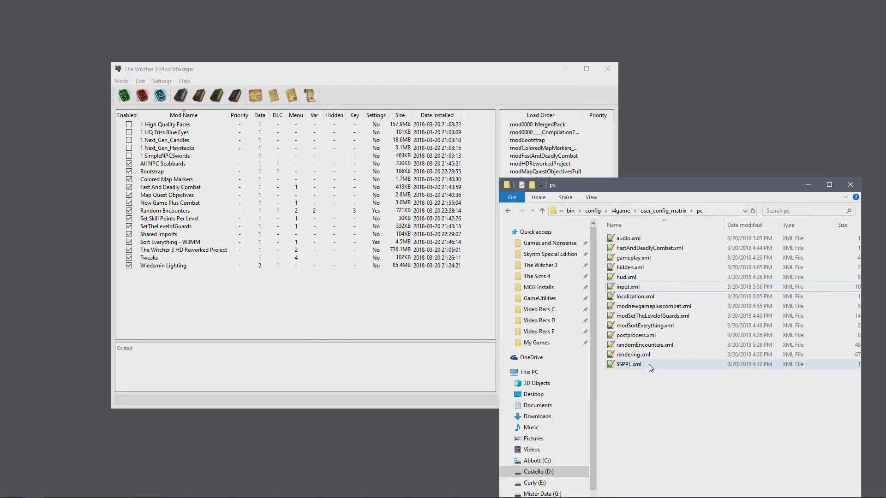
pyautogui.click(850, 185)
# Open Script Merger, widen the conflicts list, create merges for all six script conflicts and accept the automatically solved damageManagerProcessor.ws merge.
pyautogui.click(551, 362)
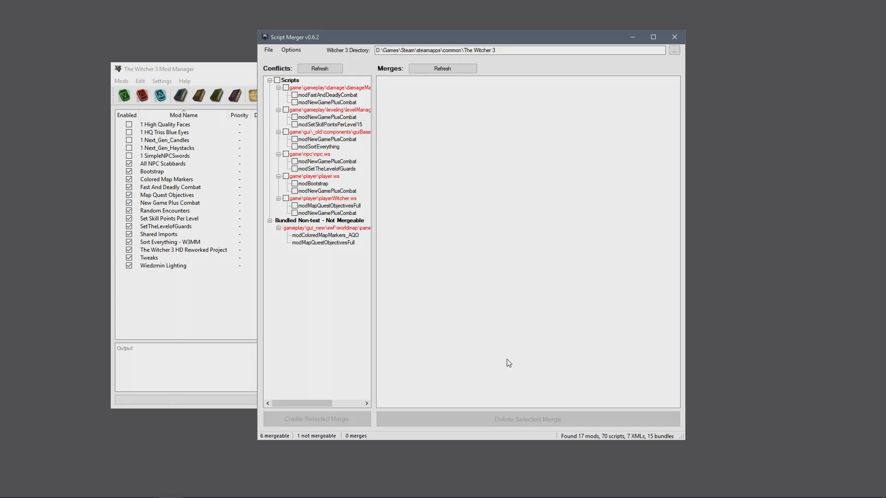
pyautogui.moveTo(374, 187); pyautogui.dragTo(430, 188)
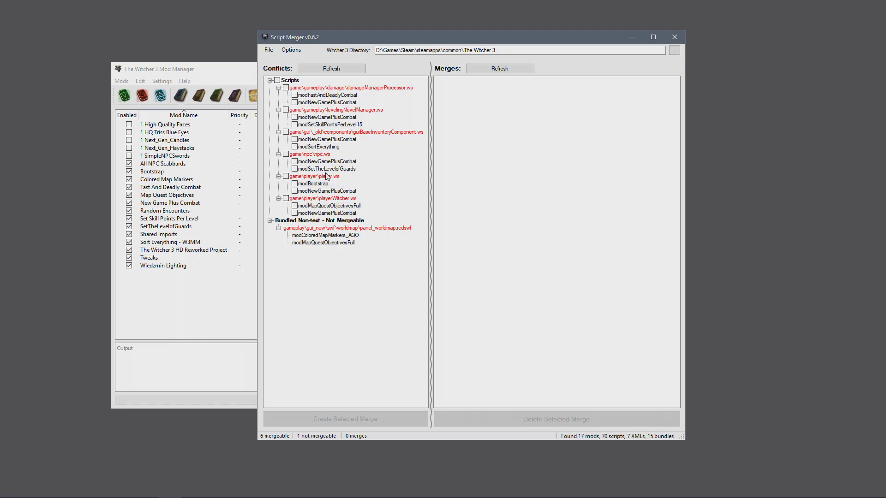
pyautogui.click(277, 81)
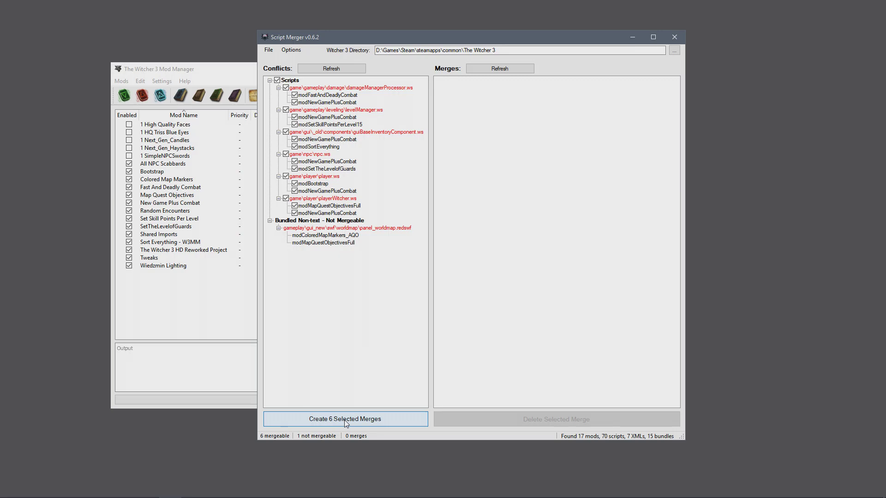
pyautogui.click(345, 420)
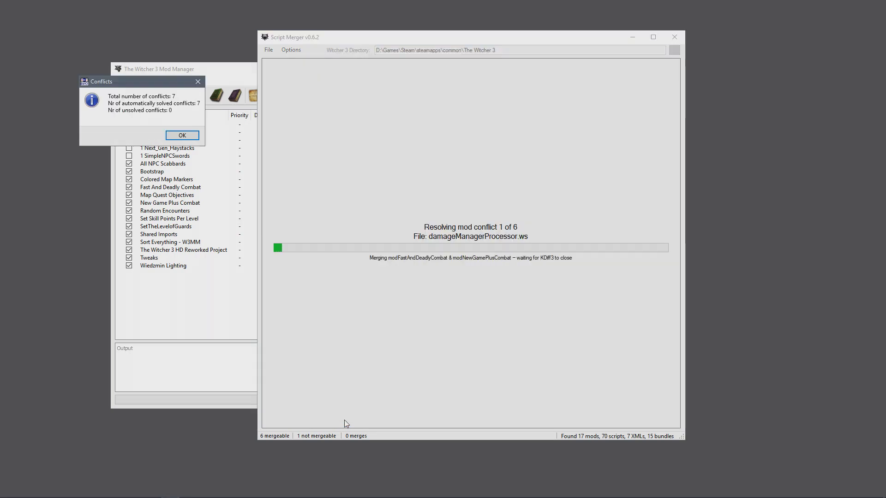
pyautogui.click(182, 135)
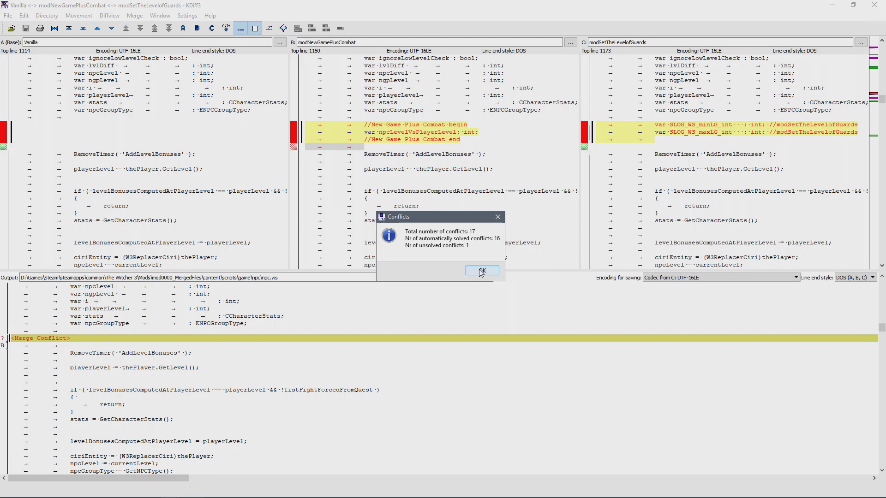
# Copy the two SLOG_WS variable lines from modSetTheLevelofGuards and fill the npc.ws merge conflict with the modNewGamePlusCombat lines.
pyautogui.click(493, 271)
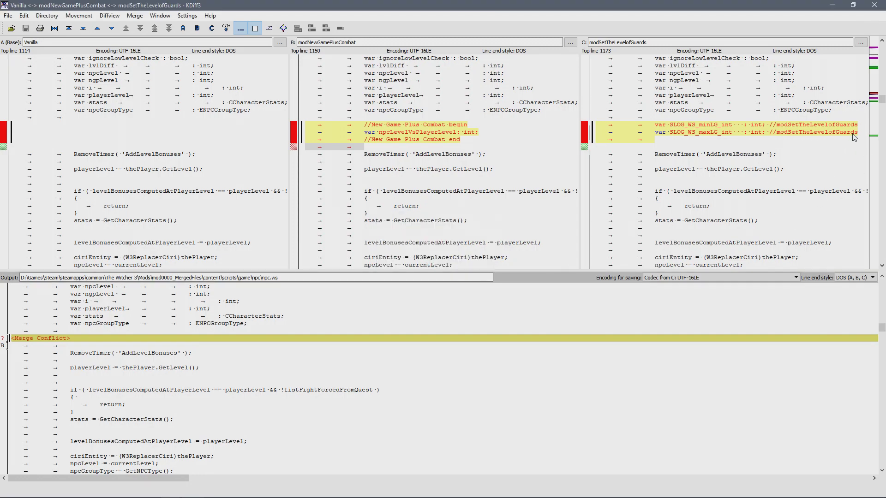
pyautogui.moveTo(756, 145); pyautogui.dragTo(593, 128)
pyautogui.hotkey('ctrl', 'c')
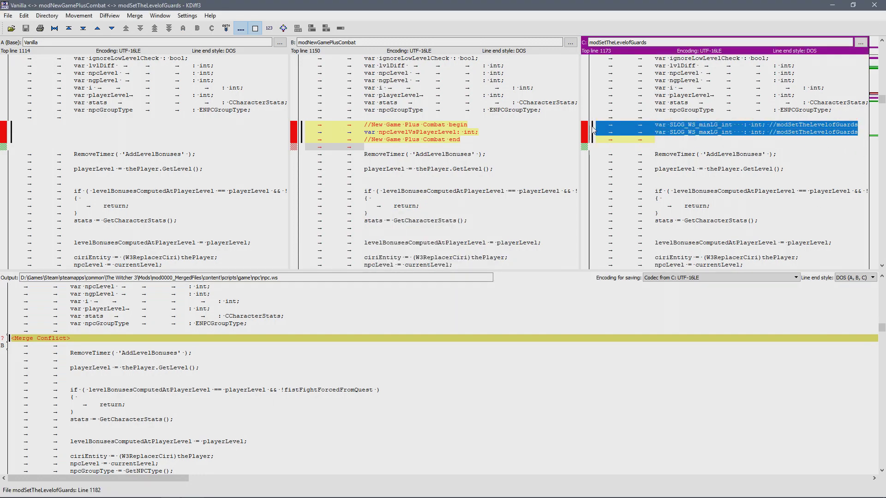
pyautogui.rightClick(40, 344)
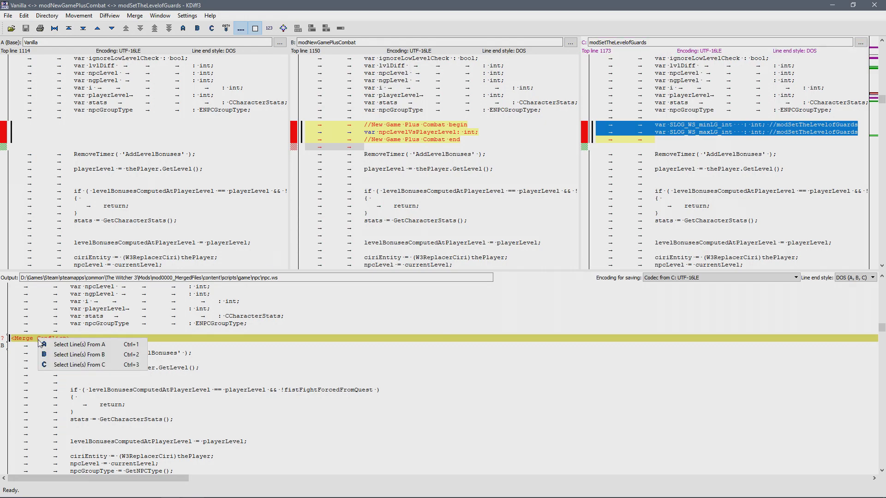
pyautogui.click(79, 355)
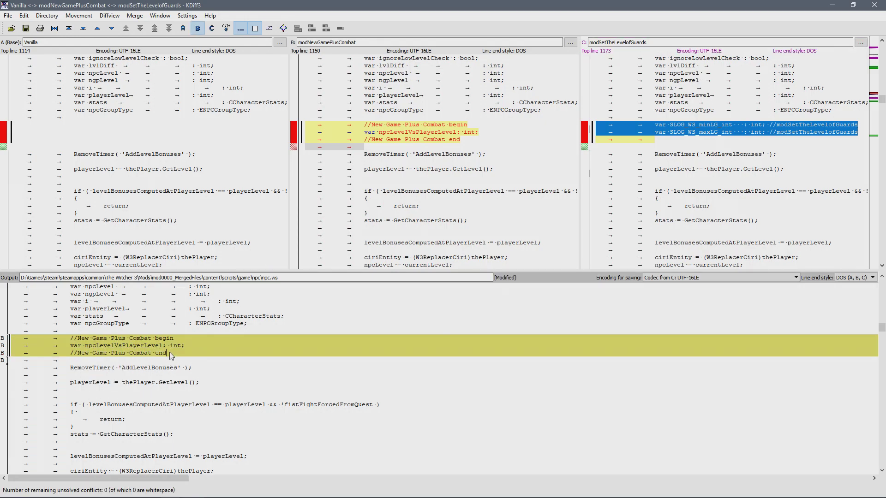
# Paste the copied SLOG_WS lines below //New Game Plus Combat end, fix their indentation, and save and quit the npc.ws merge.
pyautogui.click(170, 353)
pyautogui.press('Return')
pyautogui.hotkey('ctrl', 'v')
pyautogui.click(129, 361)
pyautogui.press('BackSpace')
pyautogui.press('BackSpace')
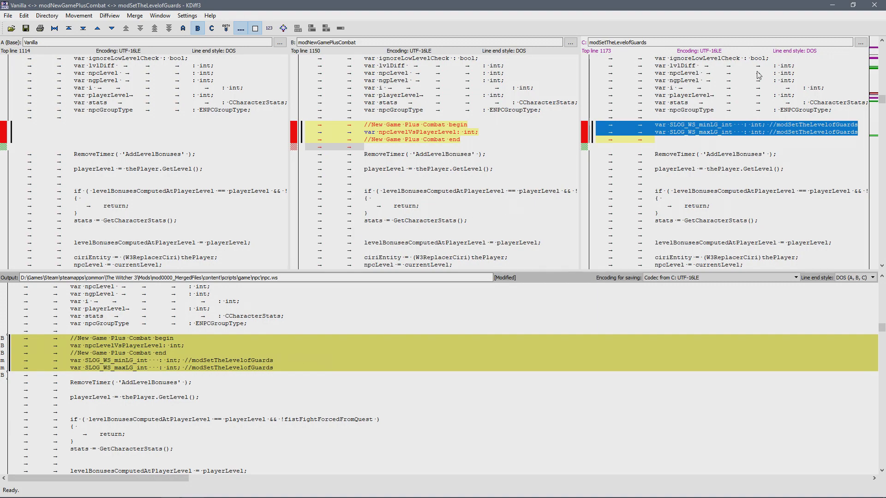
pyautogui.click(873, 6)
pyautogui.click(396, 276)
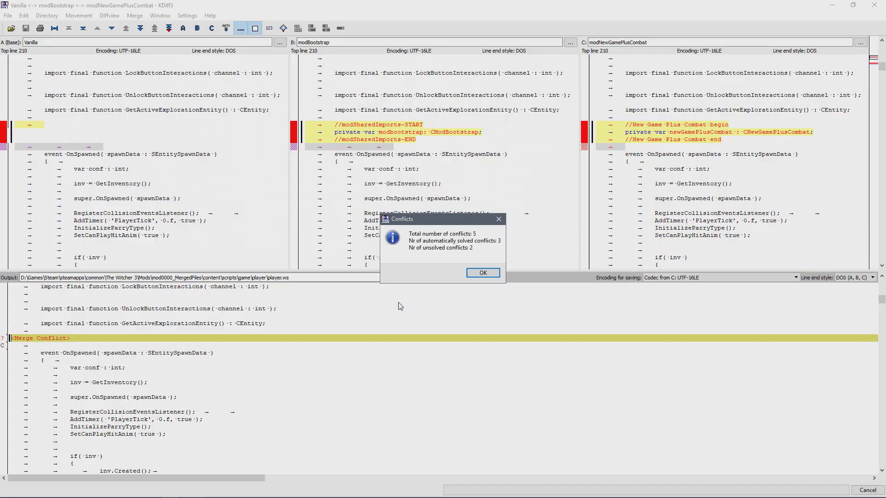
# Resolve the first player.ws conflict with the modBootstrap lines, followed by the three newGamePlusCombat declaration lines from modNewGamePlusCombat.
pyautogui.click(491, 275)
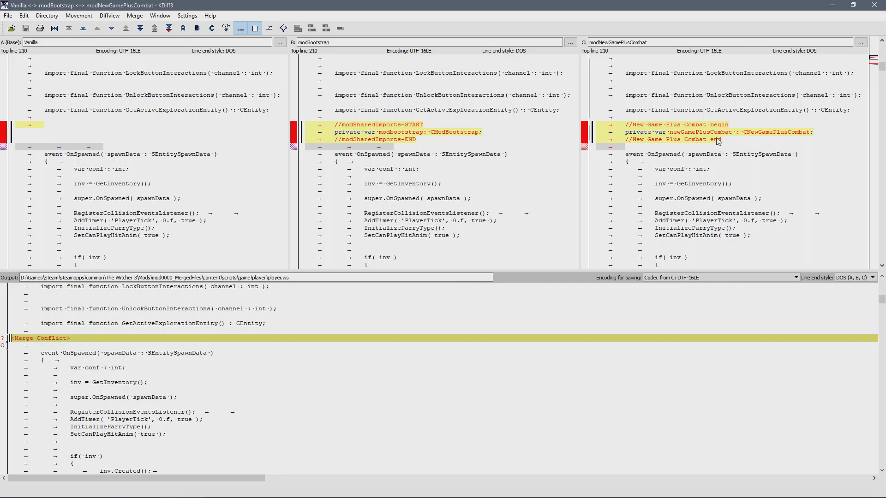
pyautogui.moveTo(721, 141); pyautogui.dragTo(601, 127)
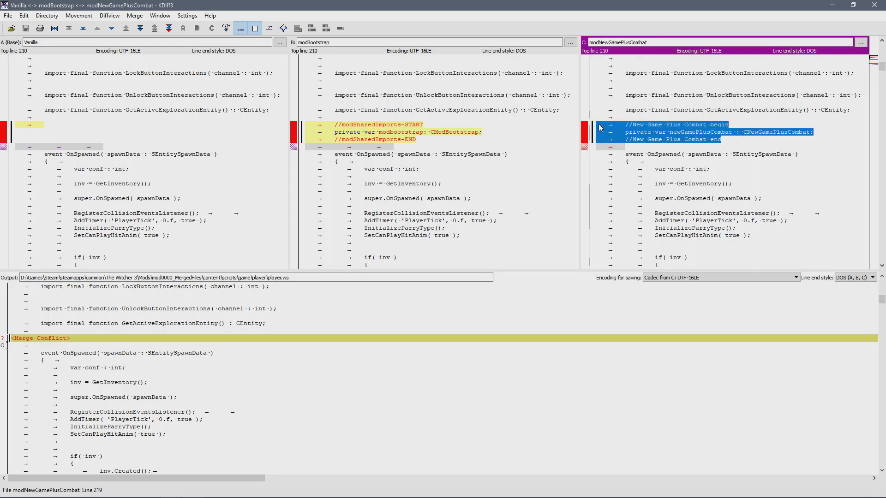
pyautogui.rightClick(59, 339)
pyautogui.press('Escape')
pyautogui.hotkey('ctrl', '2')
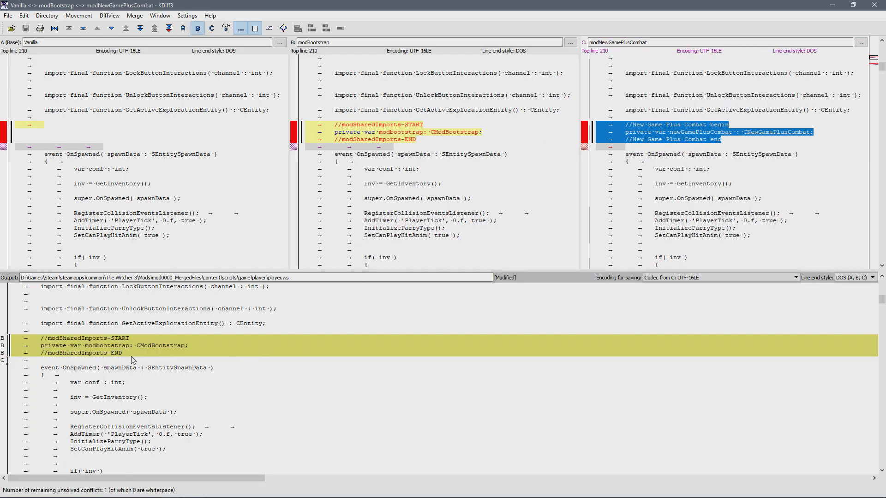
pyautogui.hotkey('ctrl', '3')
pyautogui.click(71, 358)
pyautogui.press('BackSpace')
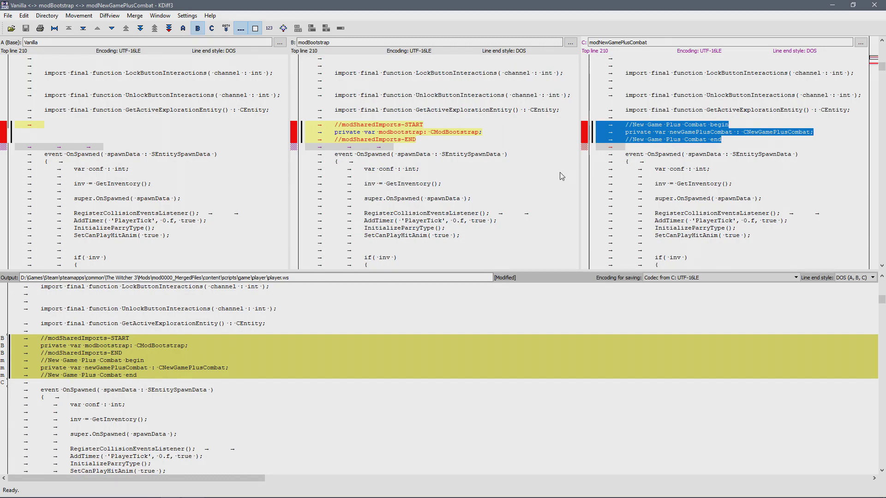
# Go to the next unsolved conflict in player.ws and fill it with the modBootstrap lines.
pyautogui.click(78, 15)
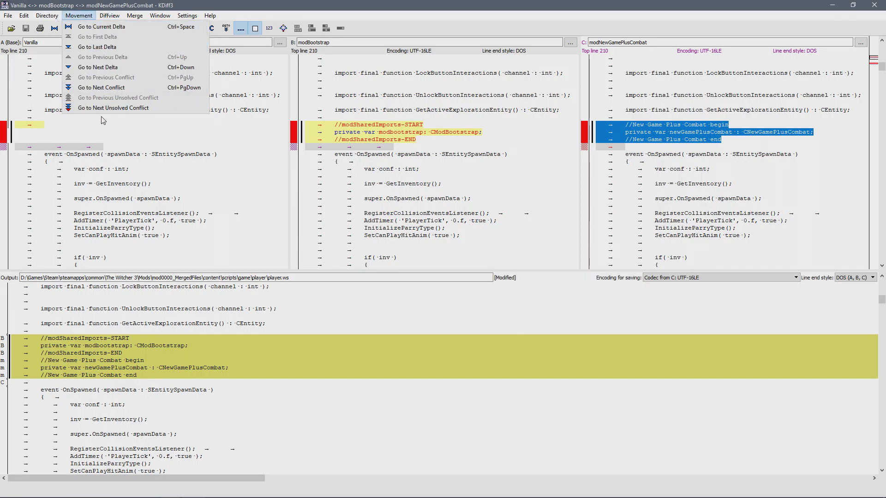
pyautogui.click(114, 108)
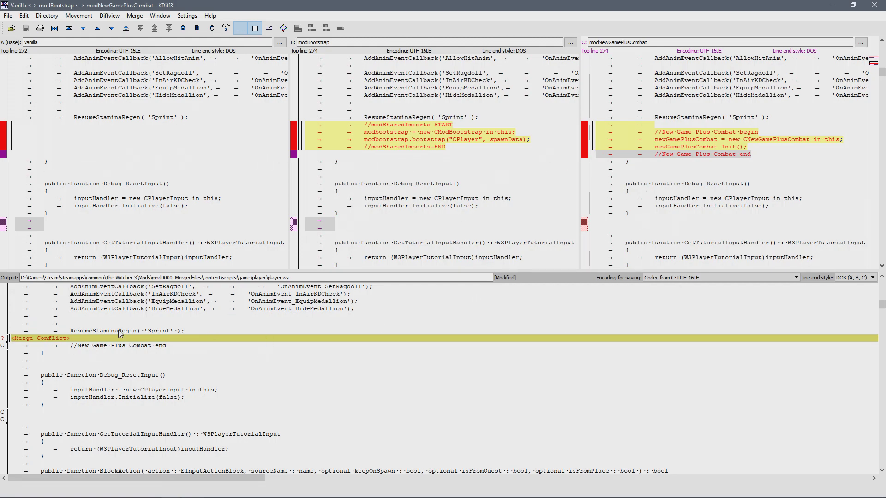
pyautogui.rightClick(98, 342)
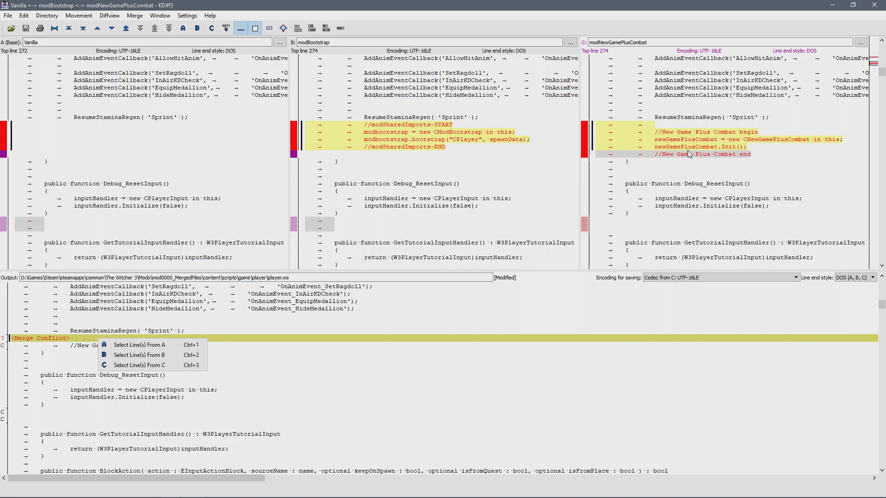
pyautogui.click(129, 352)
# Copy modNewGamePlusCombat's begin comment, newGamePlusCombat assignment and Init() lines below //modSharedImports-END, aligning their indentation.
pyautogui.click(748, 152)
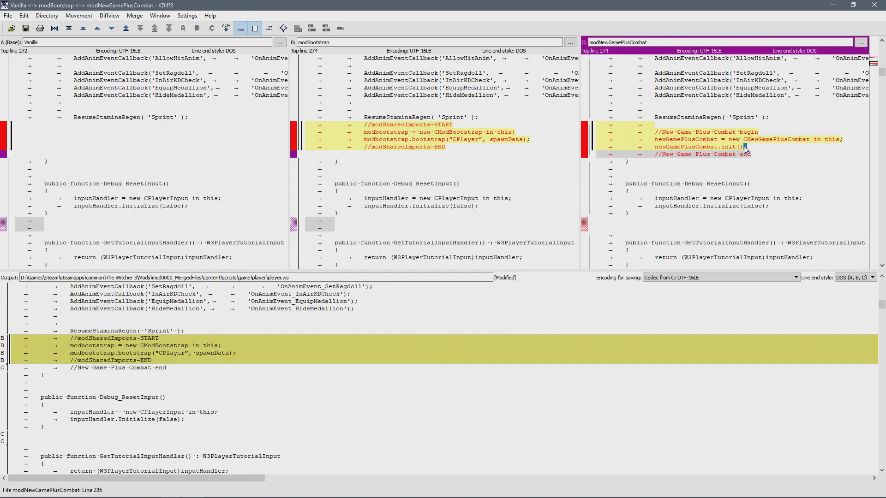
pyautogui.moveTo(616, 145); pyautogui.dragTo(604, 132)
pyautogui.hotkey('ctrl', 'c')
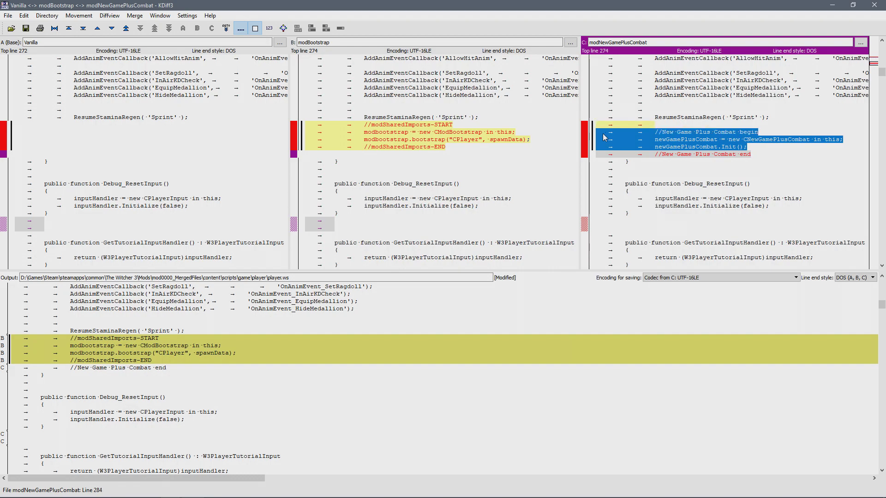
pyautogui.click(161, 358)
pyautogui.hotkey('ctrl', 'v')
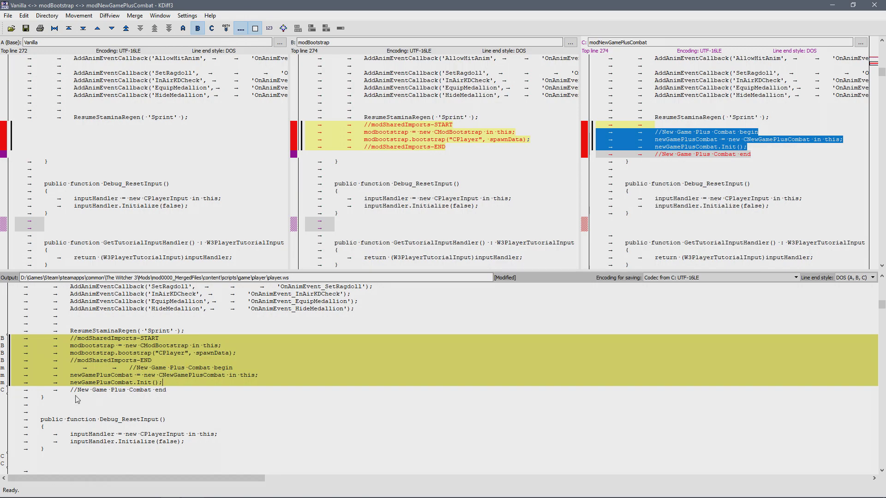
pyautogui.press('BackSpace')
pyautogui.press('BackSpace')
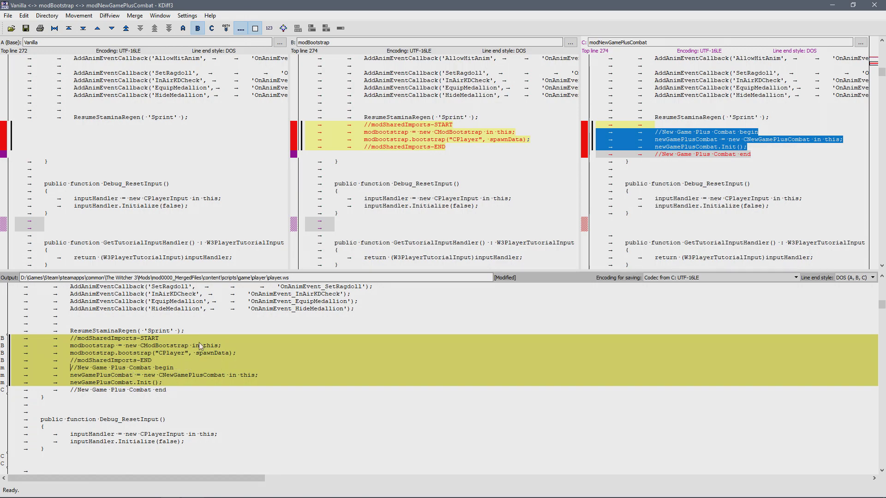
# Save and quit the player.ws merge, accept the automatically solved playerWitcher.ws merge and close Script Merger.
pyautogui.click(874, 5)
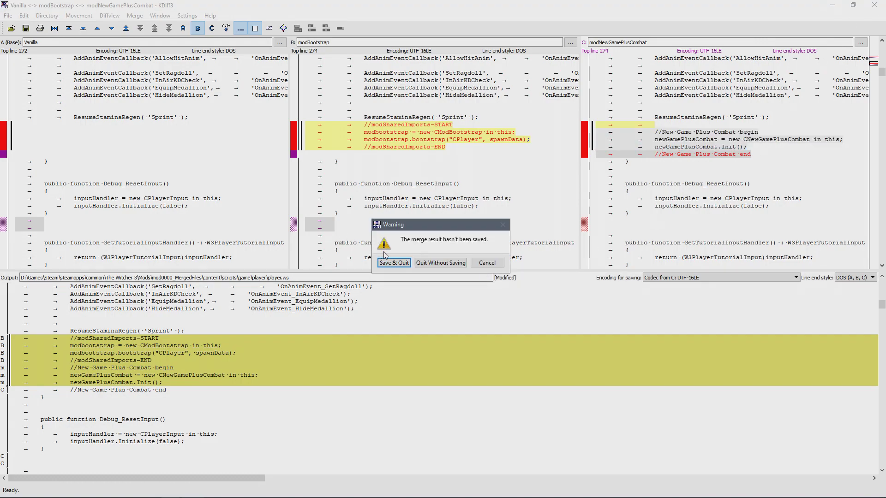
pyautogui.click(393, 263)
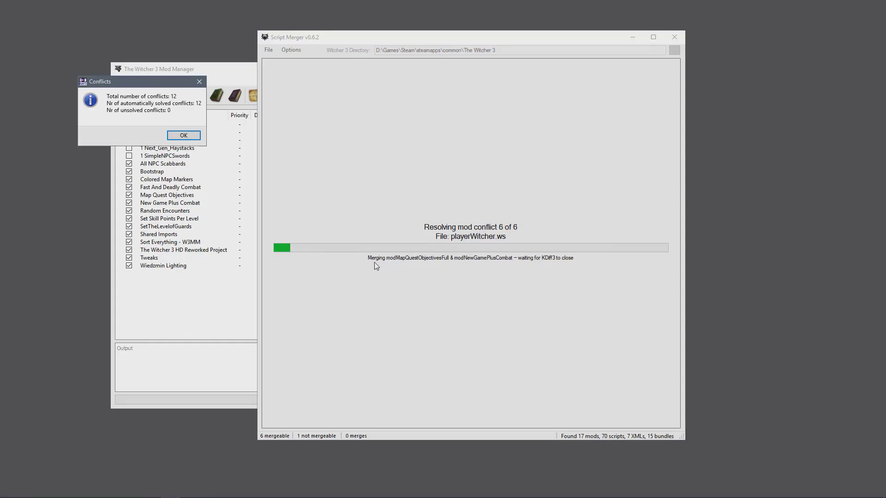
pyautogui.click(169, 133)
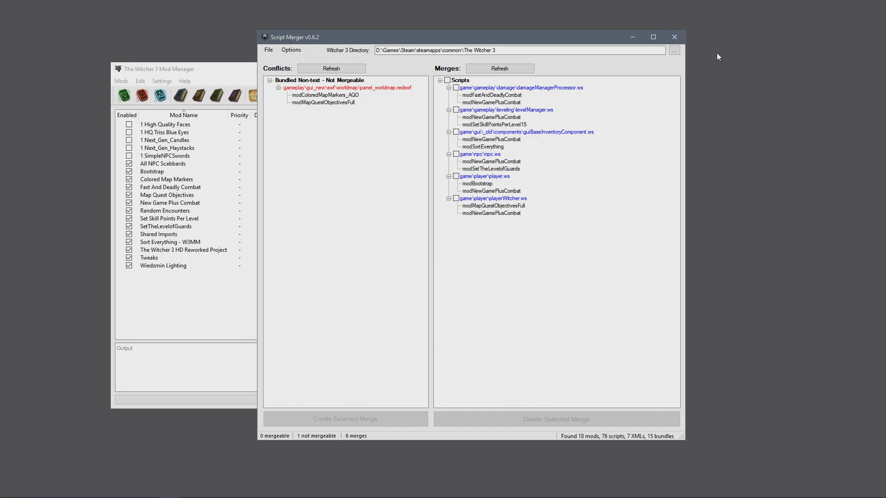
pyautogui.click(675, 37)
# Move the Mod Manager window clear, run the game from it and switch to The Witcher 3.
pyautogui.moveTo(356, 74); pyautogui.dragTo(434, 48)
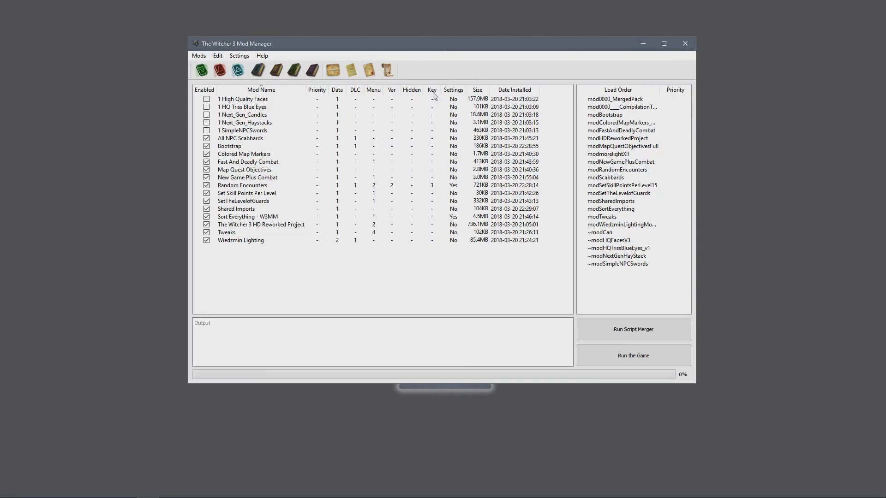
pyautogui.click(625, 360)
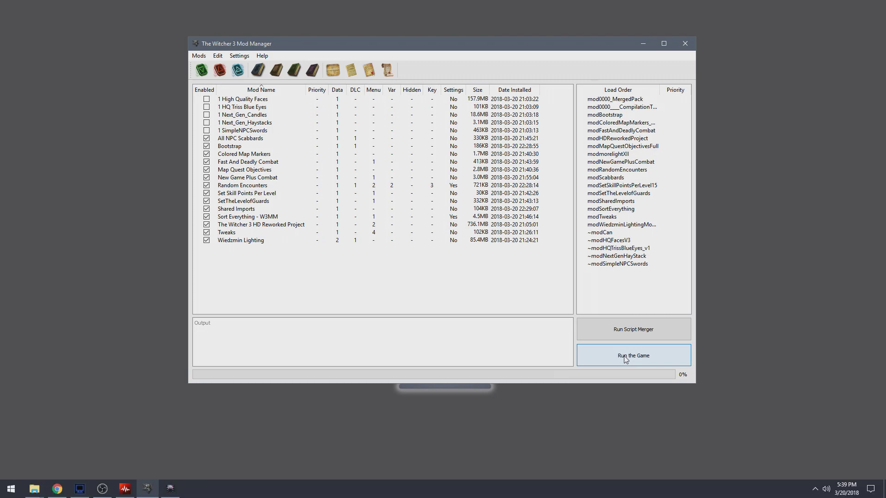
pyautogui.click(170, 488)
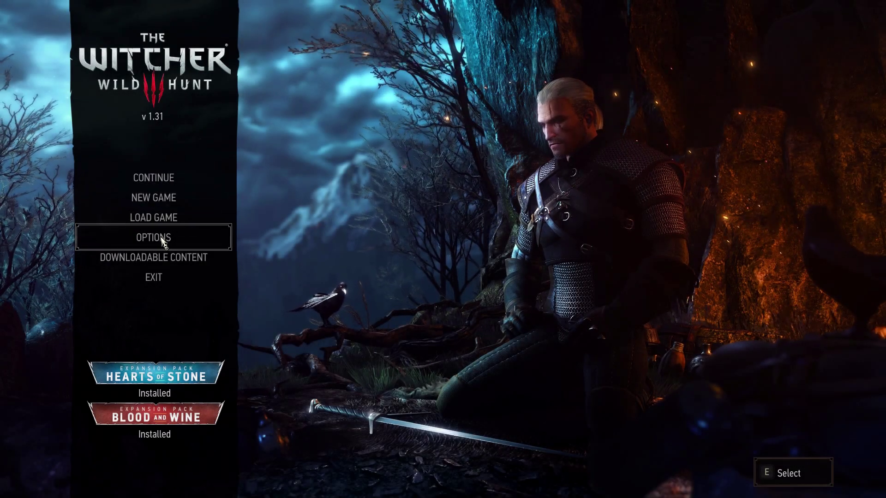
# Open the Random Encounters Mod's main settings in the game's mod options and apply the Default preset.
pyautogui.click(162, 238)
pyautogui.click(165, 318)
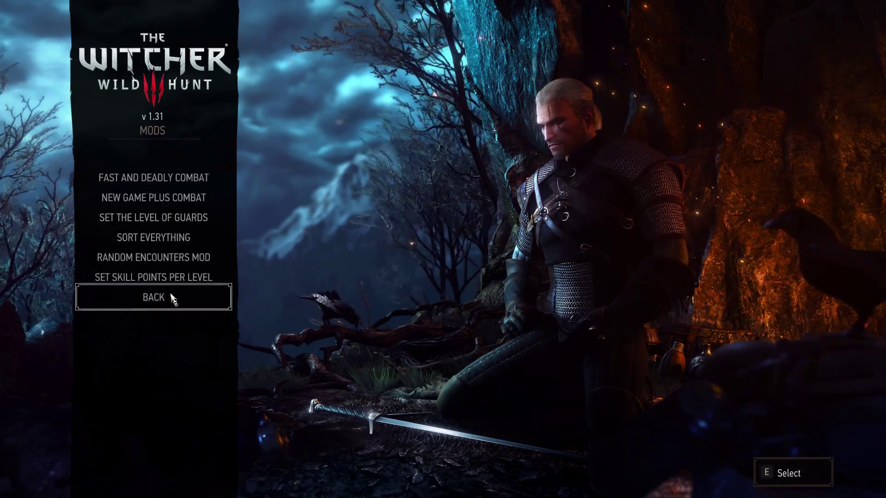
pyautogui.click(172, 259)
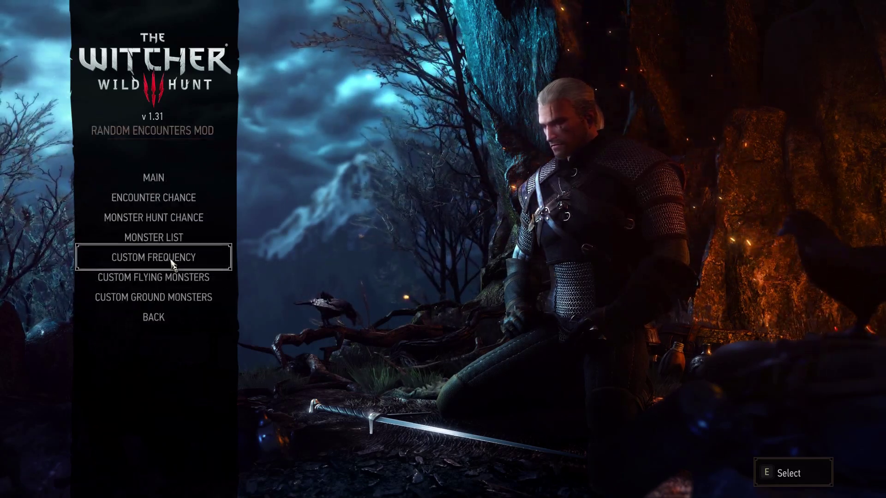
pyautogui.click(164, 181)
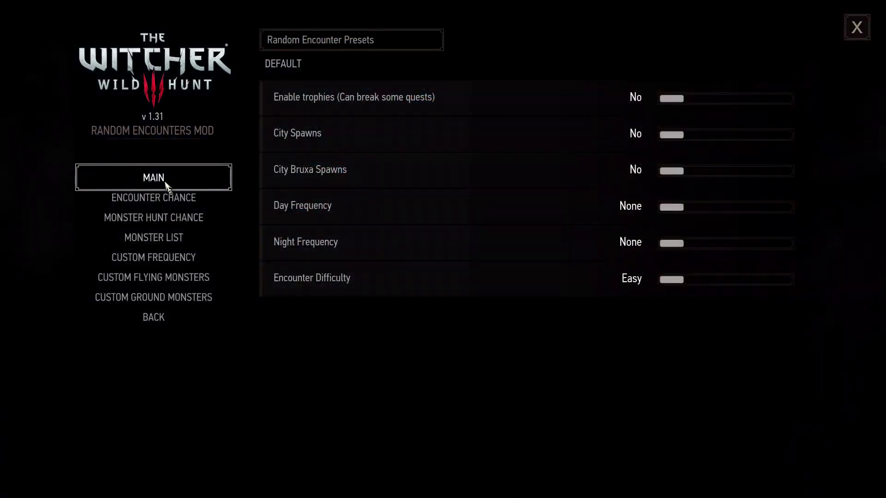
pyautogui.click(286, 64)
# Apply the Default preset to both the day and night encounter chances.
pyautogui.click(156, 210)
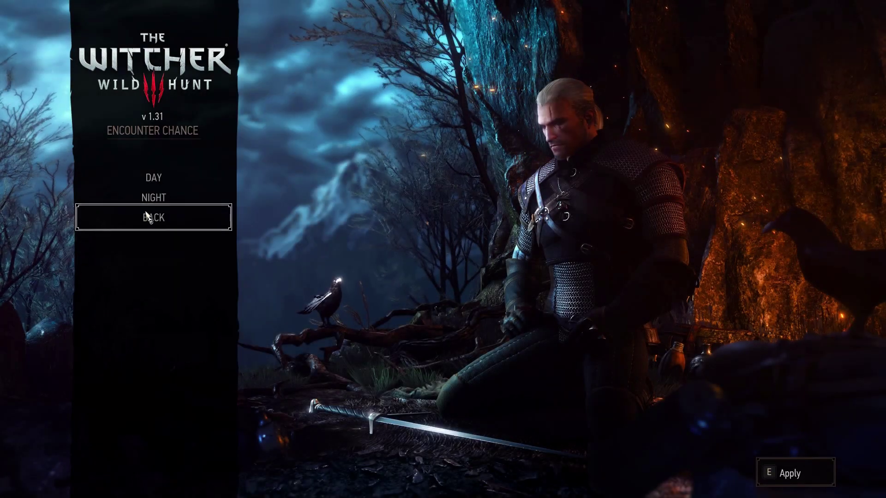
pyautogui.click(151, 181)
pyautogui.click(282, 63)
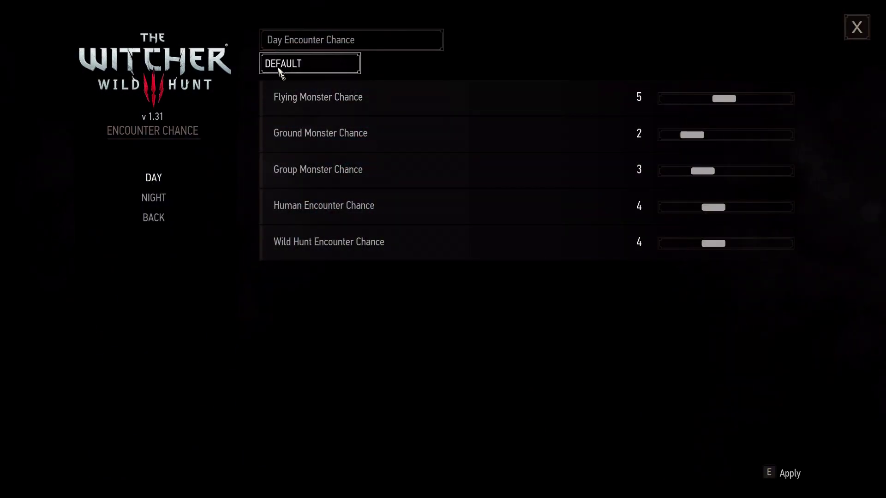
pyautogui.click(148, 201)
pyautogui.click(297, 70)
# Leave the encounter chance settings and apply the Recommended preset to the Random Encounters Mod's monster list.
pyautogui.click(152, 218)
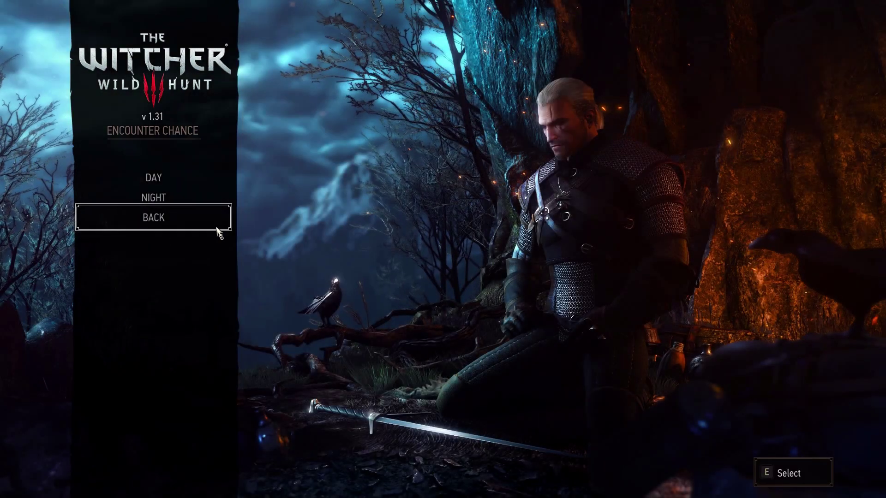
pyautogui.click(167, 218)
pyautogui.click(176, 239)
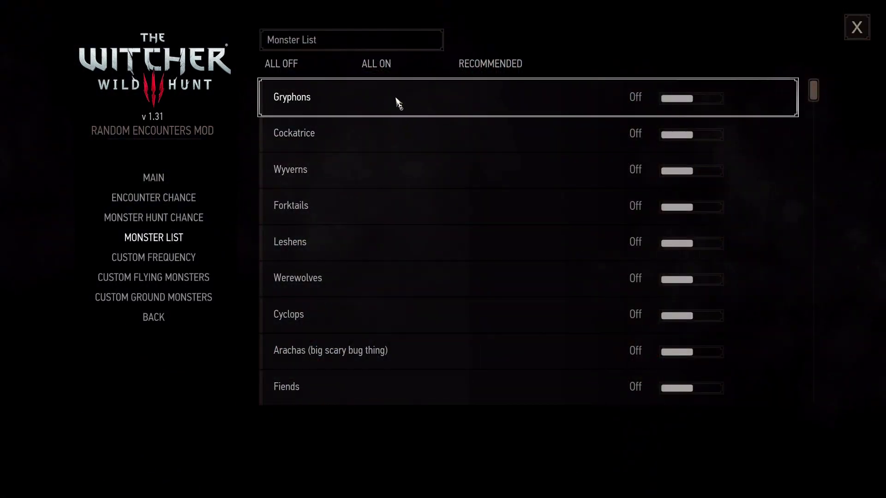
pyautogui.click(464, 70)
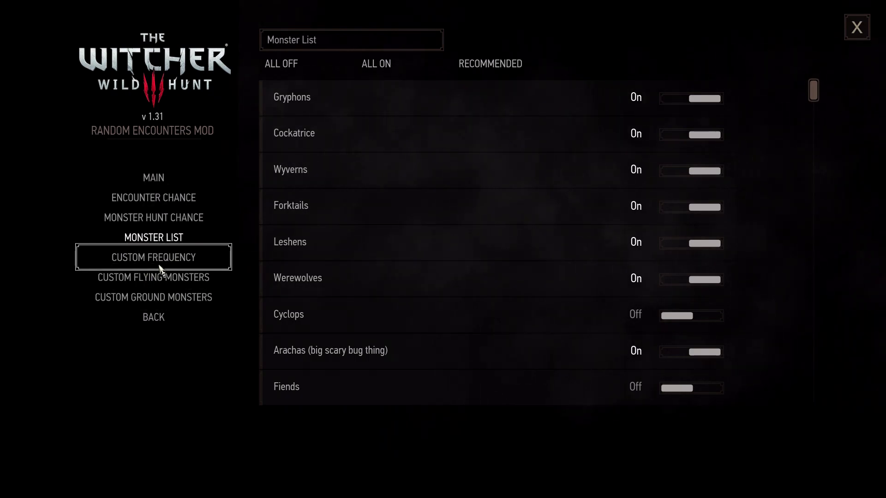
pyautogui.scroll(-9, 383, 288)
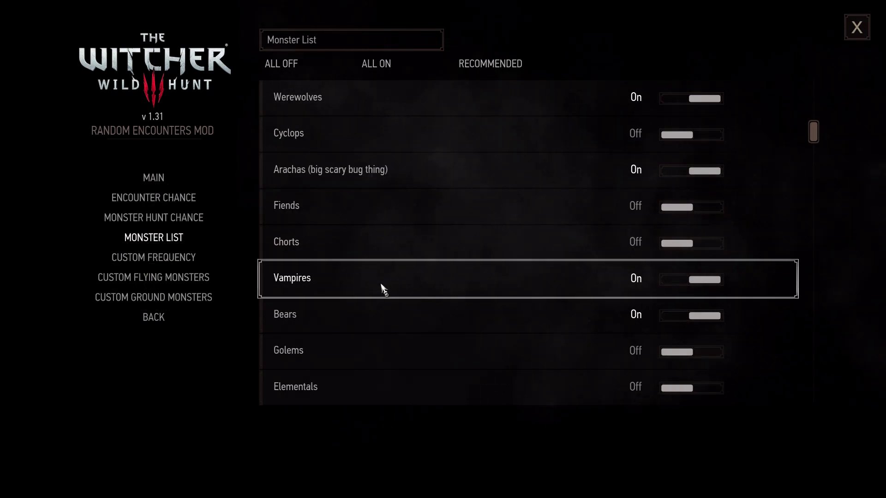
pyautogui.scroll(-15, 385, 290)
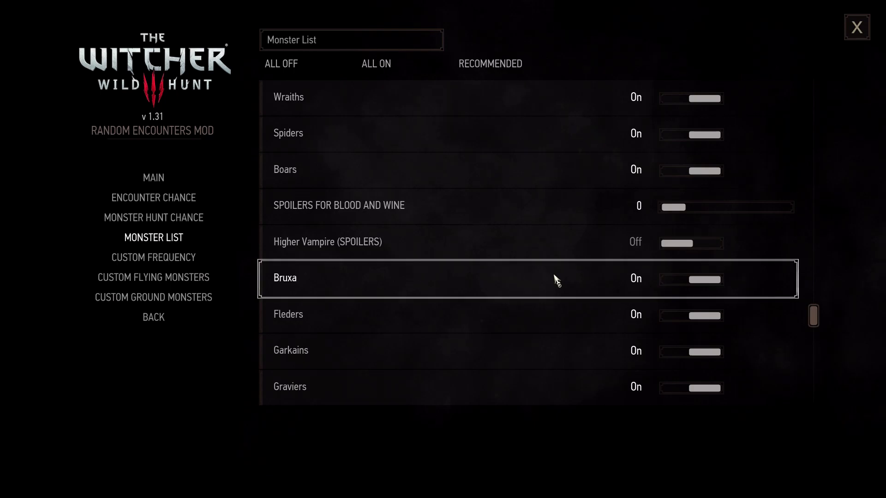
# Return from the mod options to the game's main menu and continue the existing game.
pyautogui.click(154, 317)
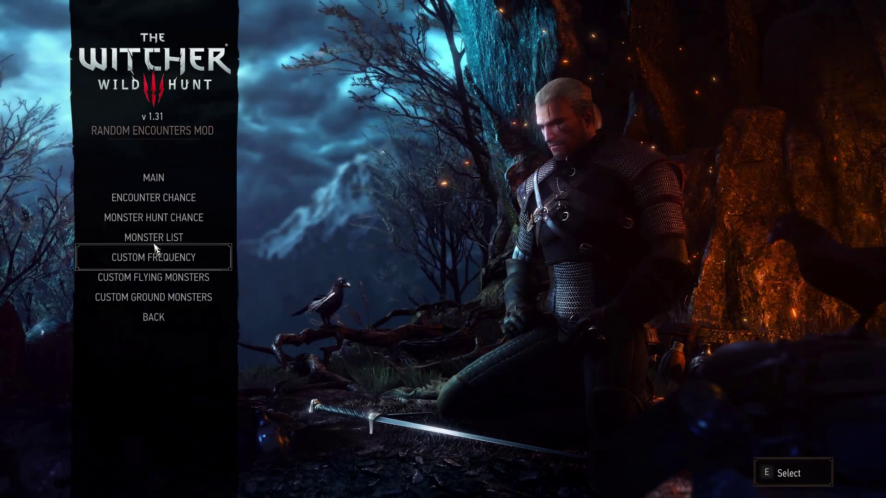
pyautogui.click(221, 318)
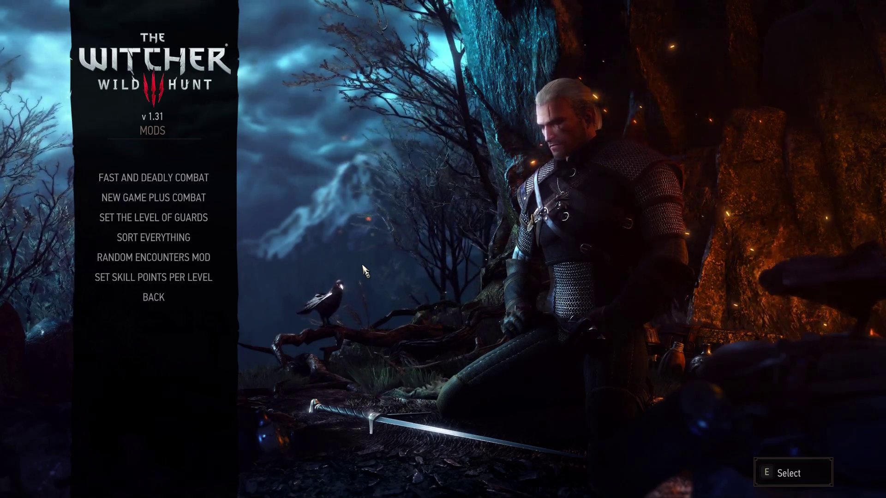
pyautogui.press('Escape')
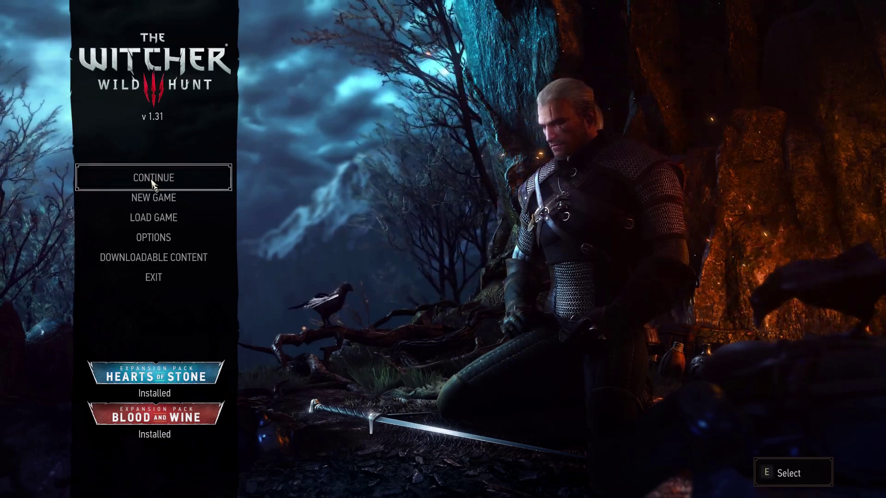
pyautogui.click(153, 184)
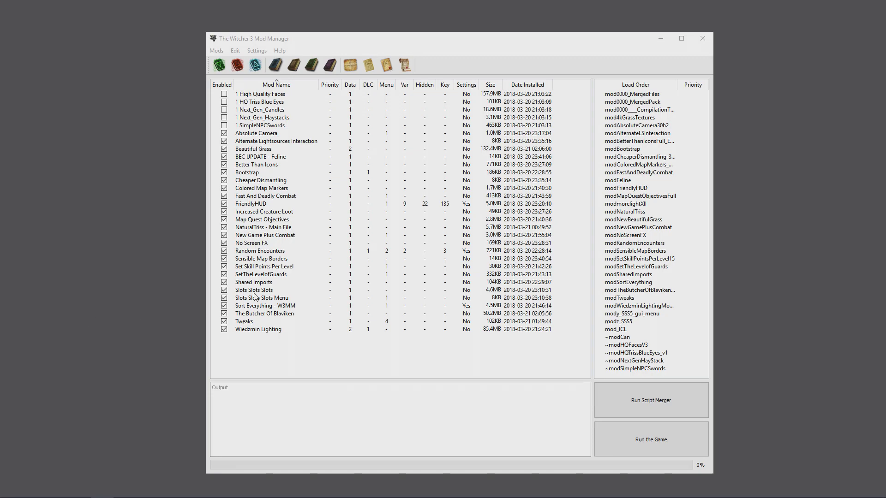
# Run Script Merger from The Witcher 3 Mod Manager and review the complete list of detected mod conflicts.
pyautogui.click(659, 403)
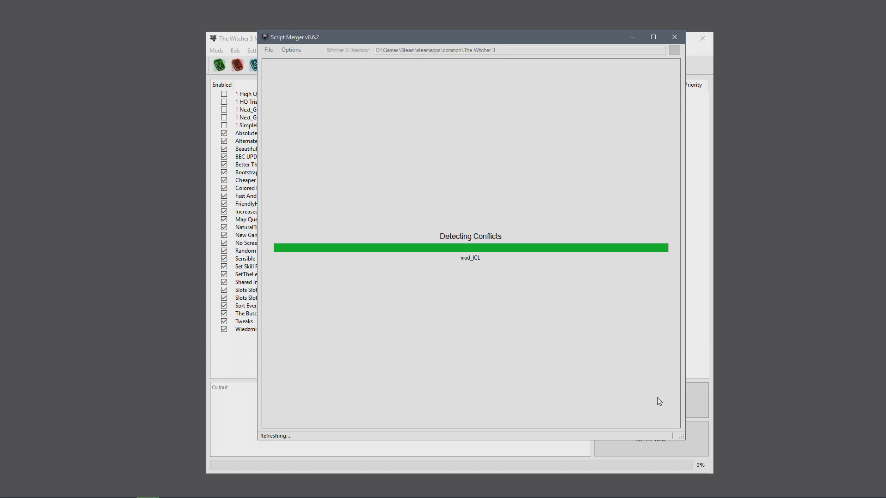
pyautogui.scroll(-5, 385, 239)
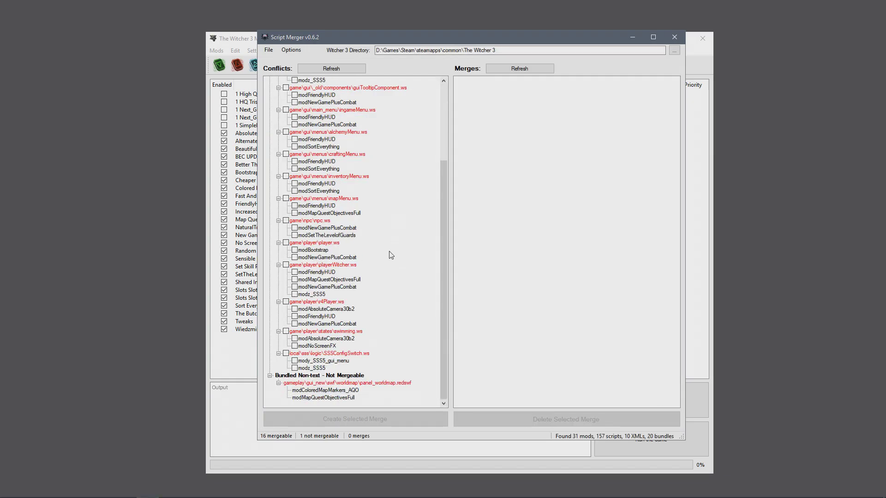
pyautogui.scroll(5, 383, 295)
pyautogui.scroll(-2, 346, 237)
pyautogui.scroll(2, 346, 238)
pyautogui.scroll(-5, 335, 185)
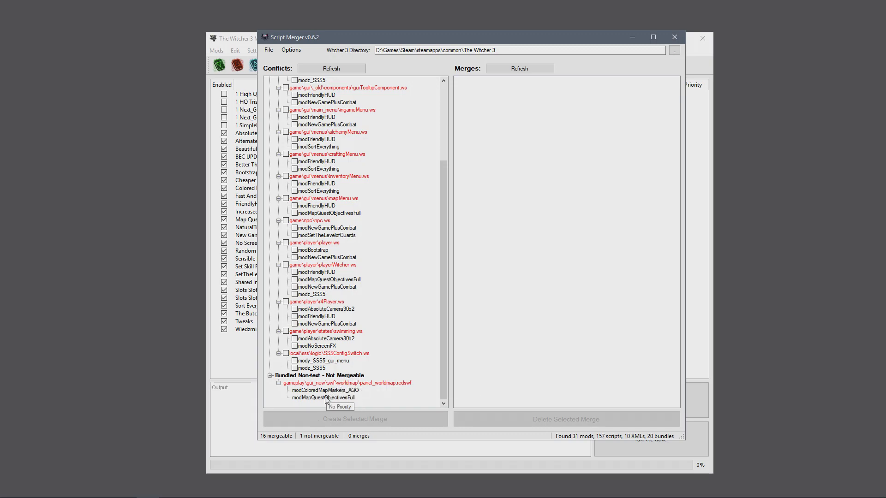
pyautogui.scroll(5, 415, 350)
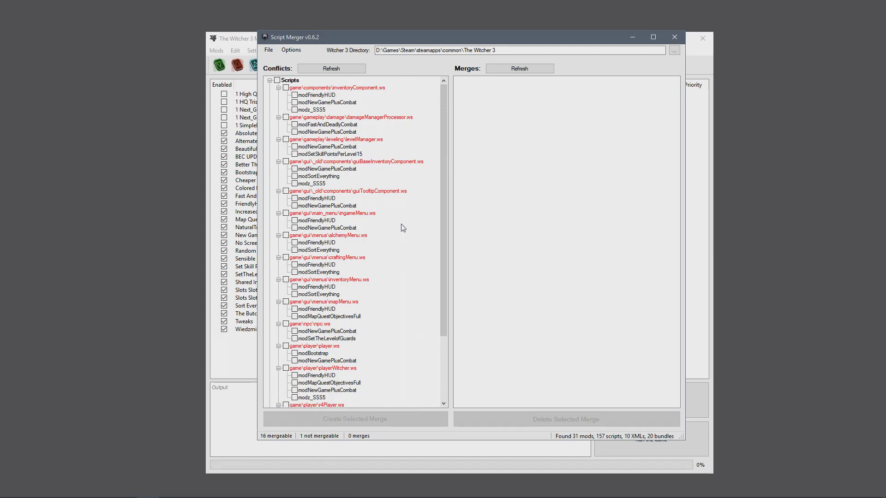
# Select all conflicting scripts, create the 16 selected merges and accept the first automatically solved ones.
pyautogui.click(277, 80)
pyautogui.scroll(-4, 372, 264)
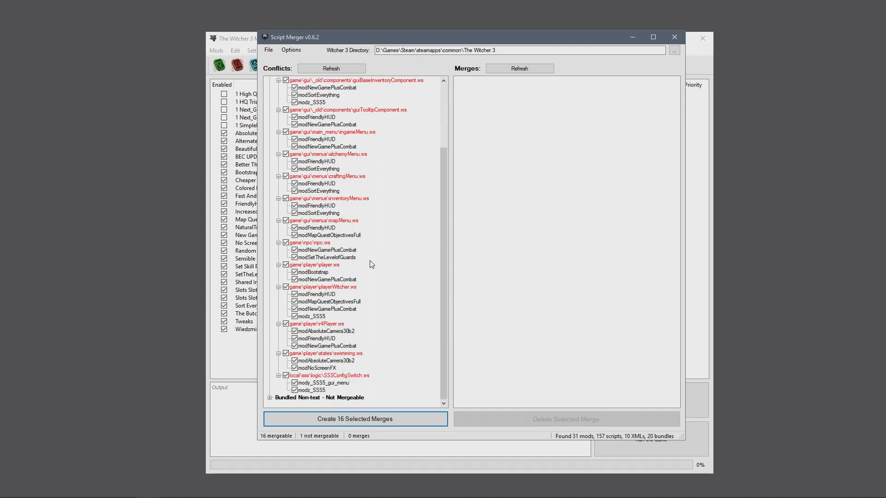
pyautogui.click(369, 420)
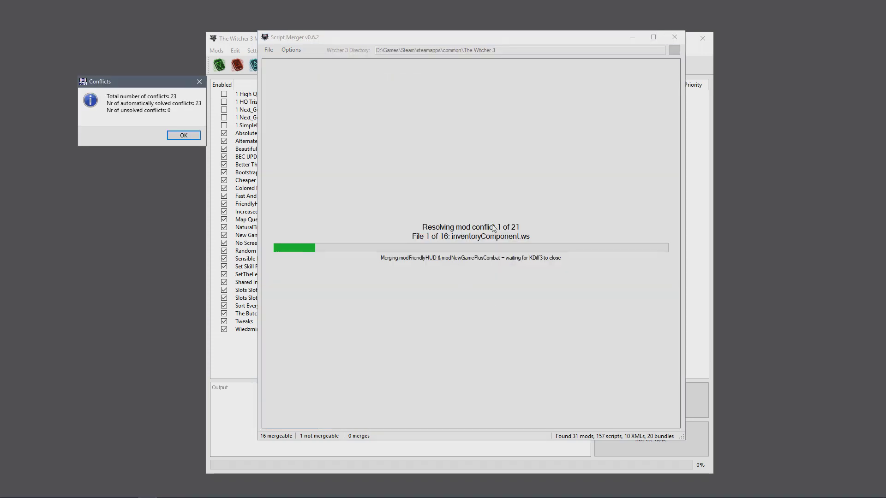
pyautogui.click(183, 136)
pyautogui.click(183, 135)
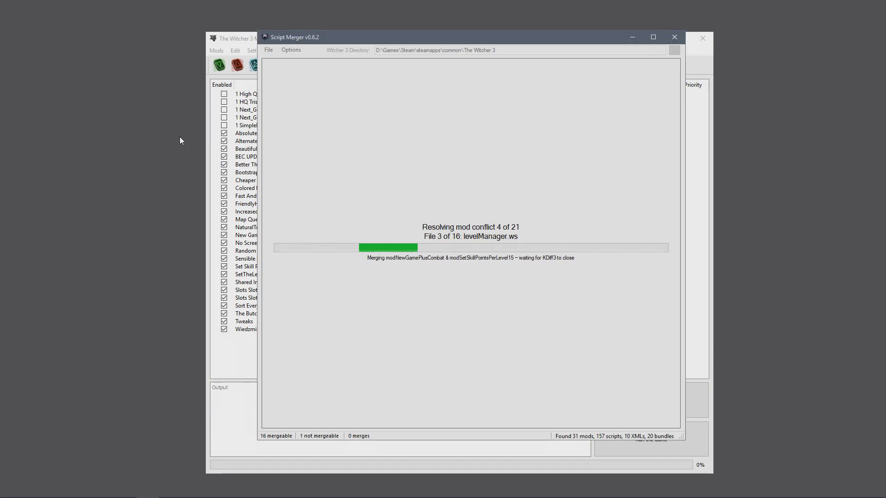
pyautogui.click(182, 135)
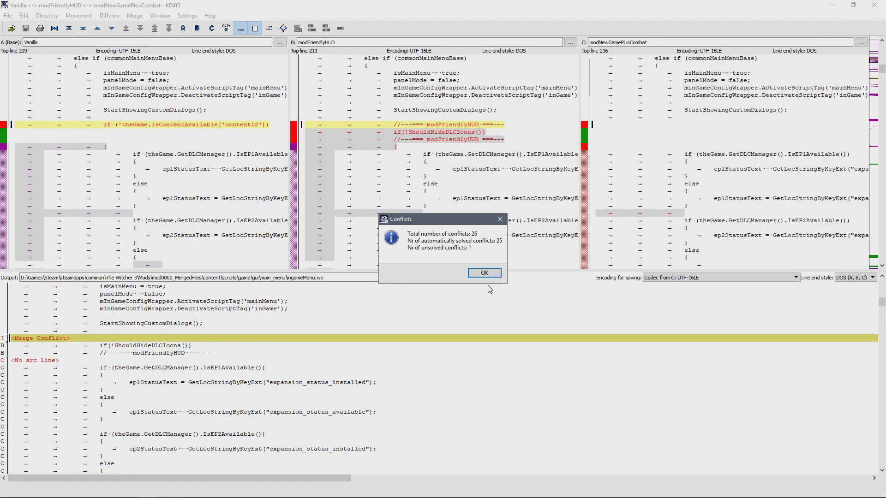
# Resolve the ingameMenu.ws conflict with the modFriendlyHUD version, save the merge and accept the automatically solved menu script merges.
pyautogui.click(484, 272)
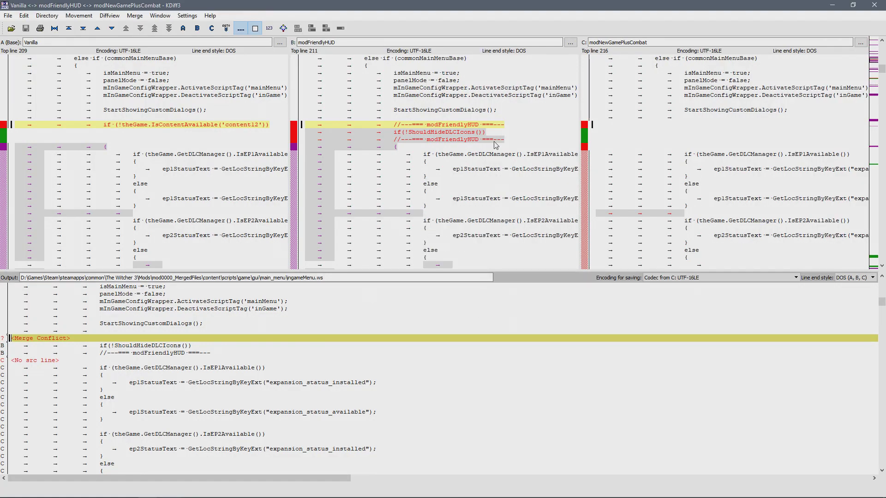
pyautogui.rightClick(59, 338)
pyautogui.click(95, 355)
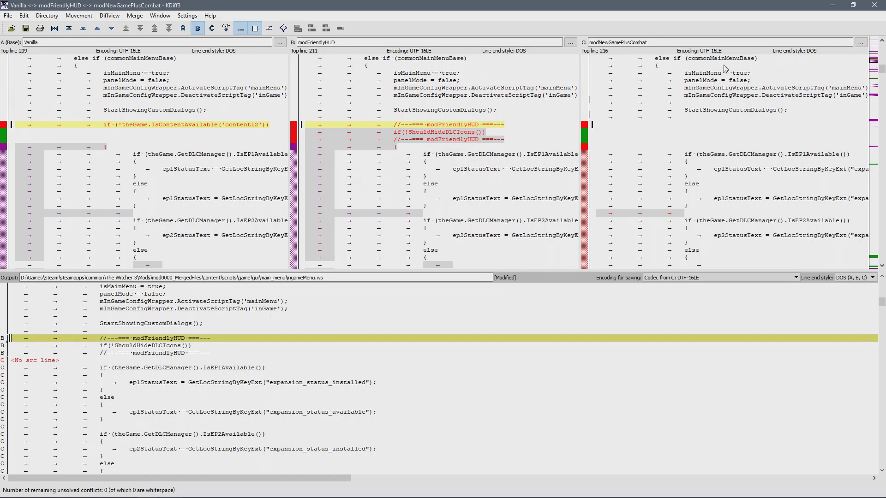
pyautogui.click(874, 5)
pyautogui.click(392, 267)
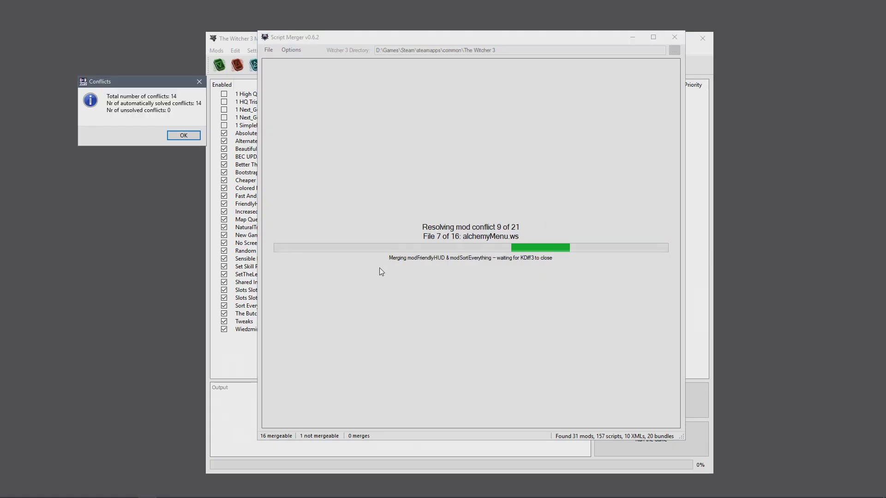
pyautogui.click(179, 136)
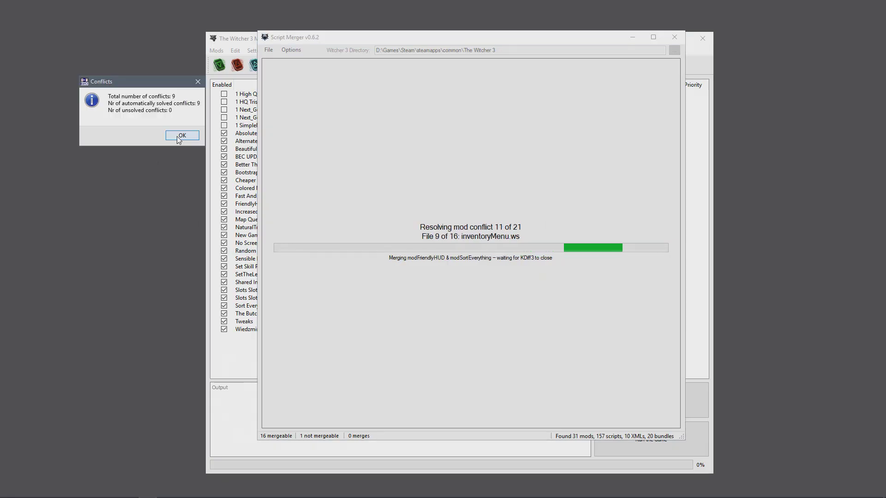
pyautogui.click(177, 137)
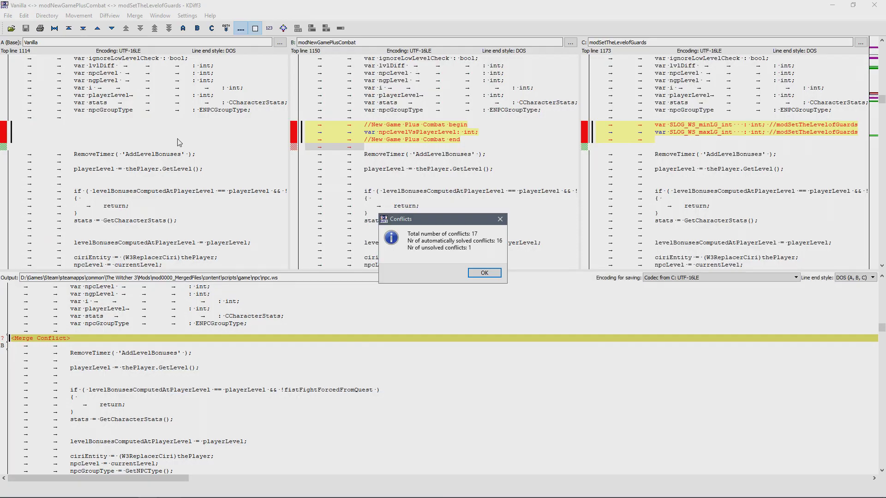
# Resolve the npc.ws conflict with the modNewGamePlusCombat lines followed by modSetTheLevelofGuards' two SLOG_WS variable declarations, and save the merge.
pyautogui.click(485, 274)
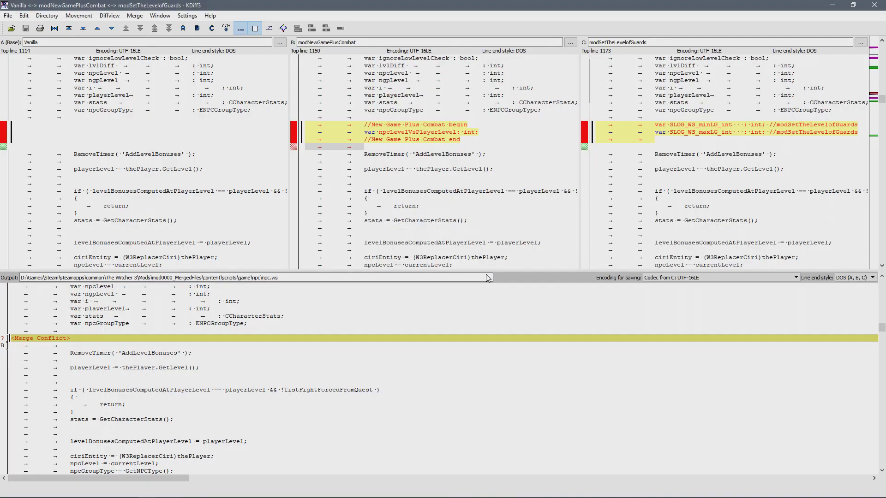
pyautogui.moveTo(859, 133); pyautogui.dragTo(597, 126)
pyautogui.hotkey('ctrl', 'c')
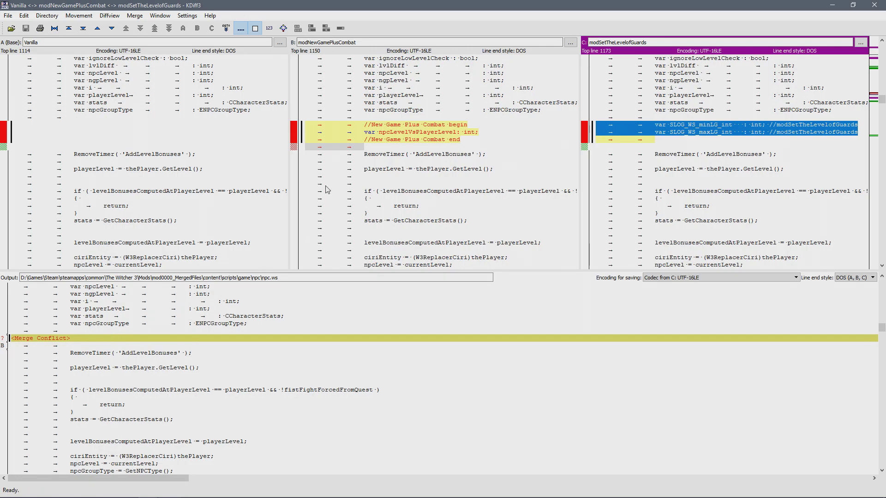
pyautogui.rightClick(56, 344)
pyautogui.click(97, 359)
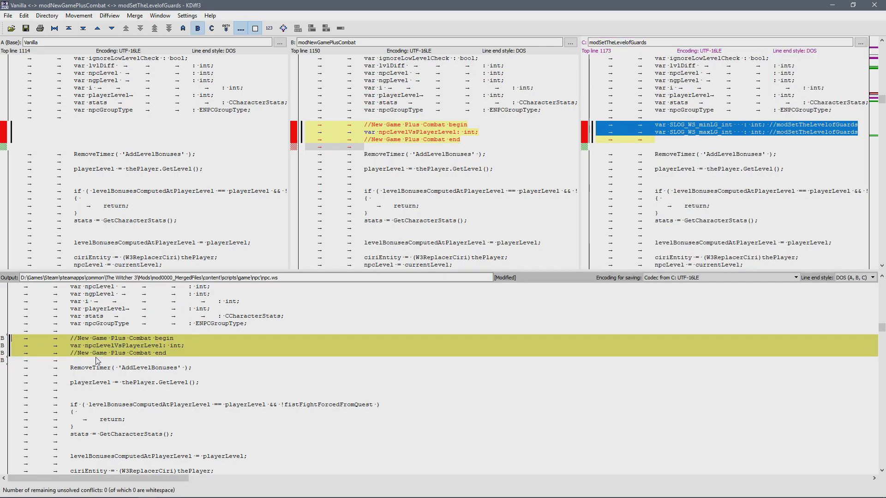
pyautogui.hotkey('ctrl', 'v')
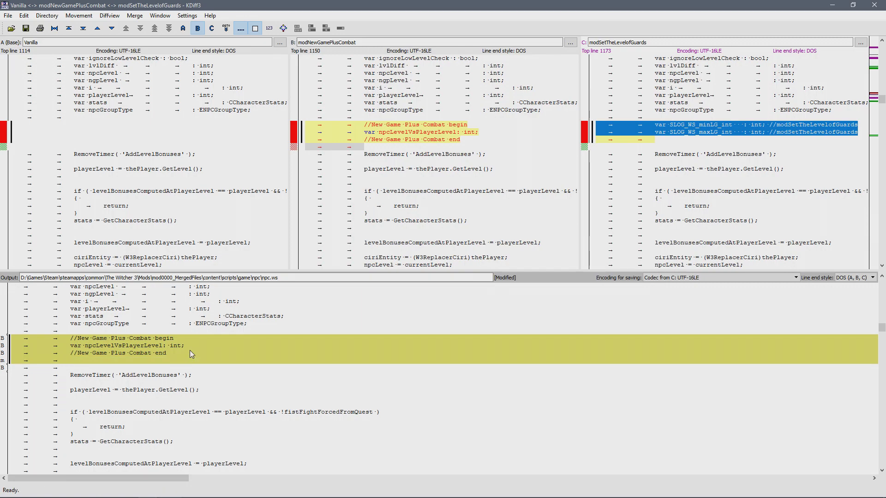
pyautogui.click(130, 361)
pyautogui.press('BackSpace')
pyautogui.press('BackSpace')
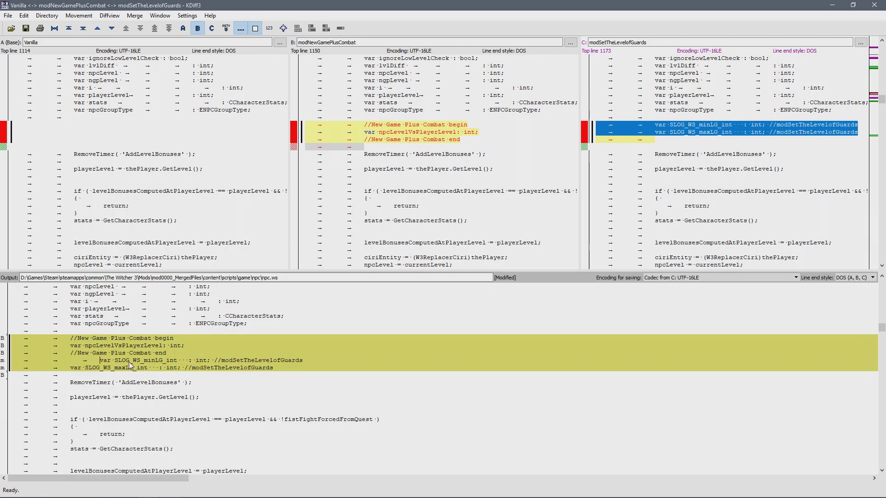
pyautogui.click(874, 5)
pyautogui.click(396, 265)
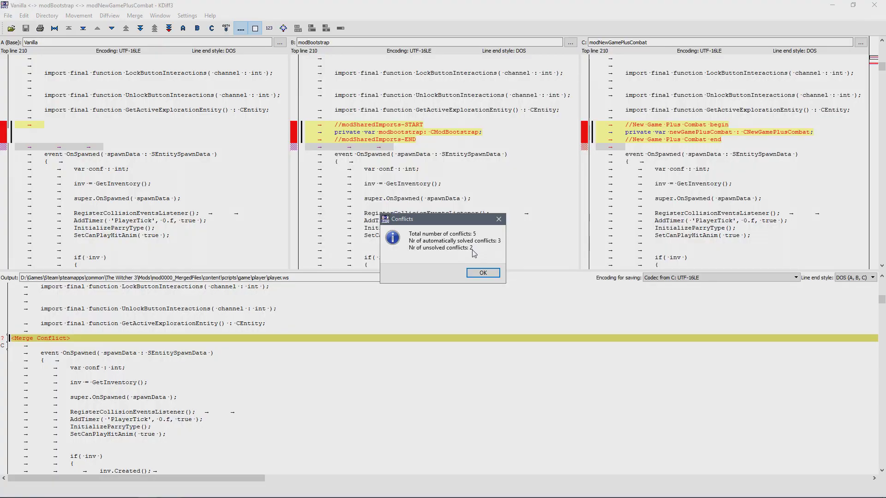
# Resolve the first player.ws conflict with the modBootstrap lines, adding modNewGamePlusCombat's newGamePlusCombat variable block aligned directly below them.
pyautogui.click(483, 273)
pyautogui.moveTo(722, 140); pyautogui.dragTo(595, 125)
pyautogui.hotkey('ctrl', 'c')
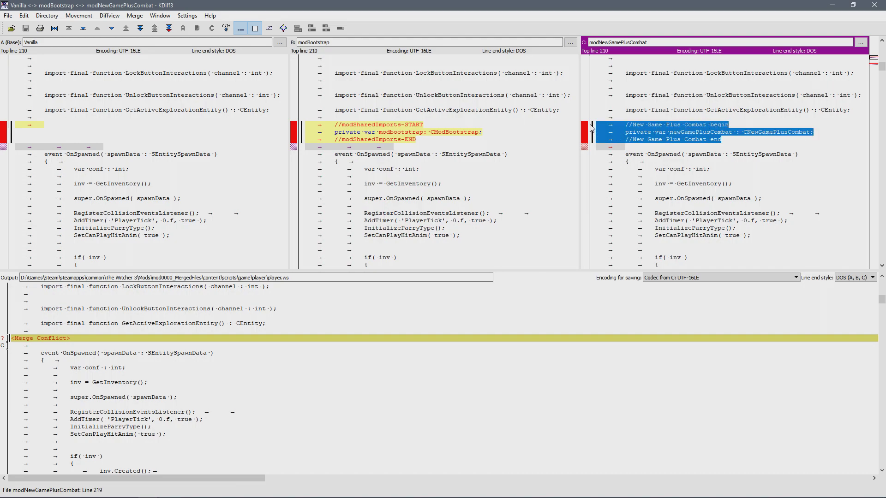
pyautogui.rightClick(41, 339)
pyautogui.click(135, 353)
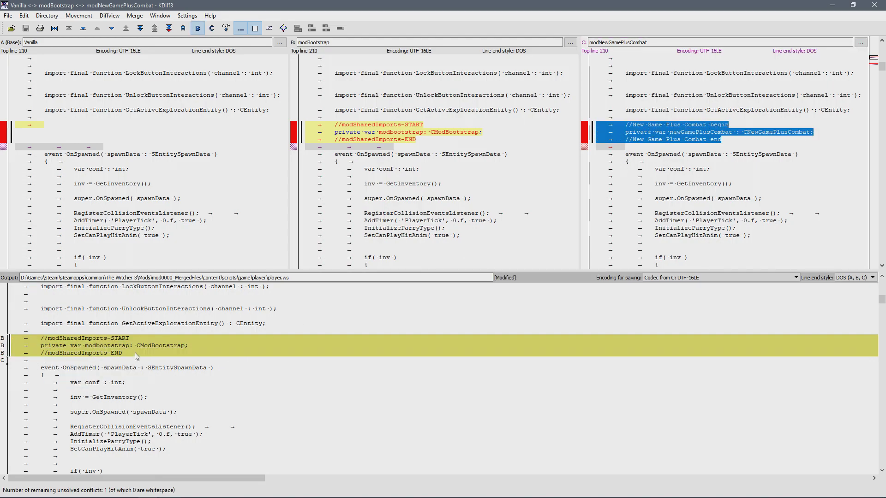
pyautogui.press('Return')
pyautogui.hotkey('ctrl', 'v')
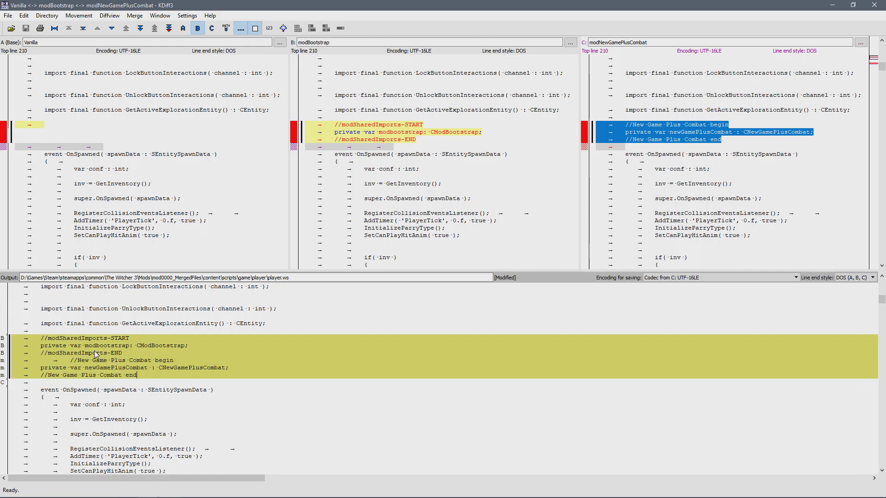
pyautogui.click(70, 360)
pyautogui.press('BackSpace')
# Resolve the next player.ws conflict with the modBootstrap lines, adding modNewGamePlusCombat's begin comment, newGamePlusCombat assignment and newGamePlusCombat.Init() line below them.
pyautogui.click(79, 15)
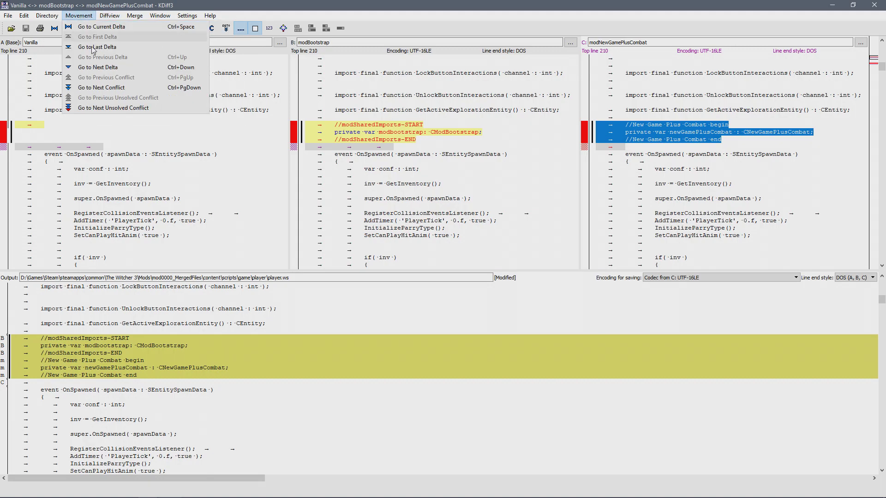
pyautogui.click(105, 108)
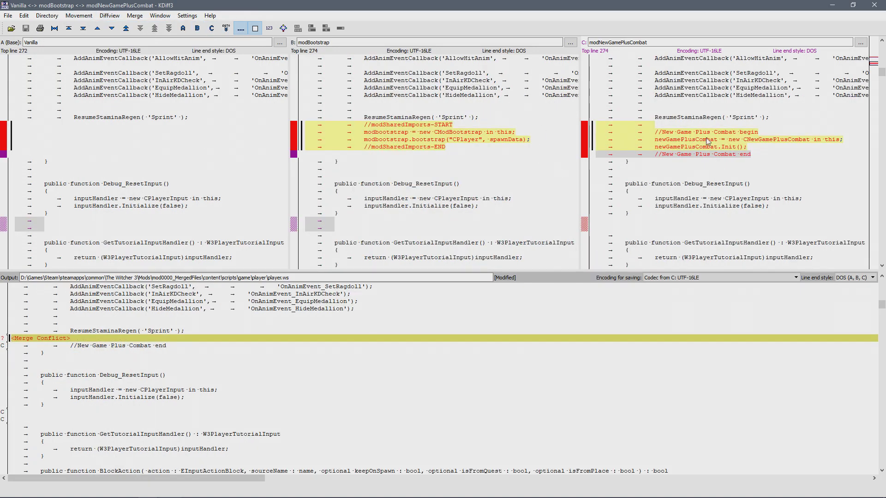
pyautogui.moveTo(746, 148); pyautogui.dragTo(599, 131)
pyautogui.hotkey('ctrl', 'c')
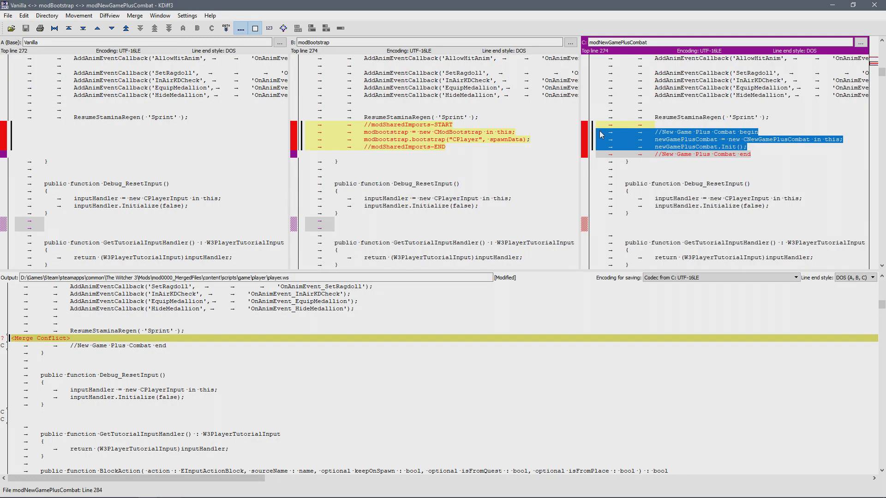
pyautogui.rightClick(61, 340)
pyautogui.click(94, 356)
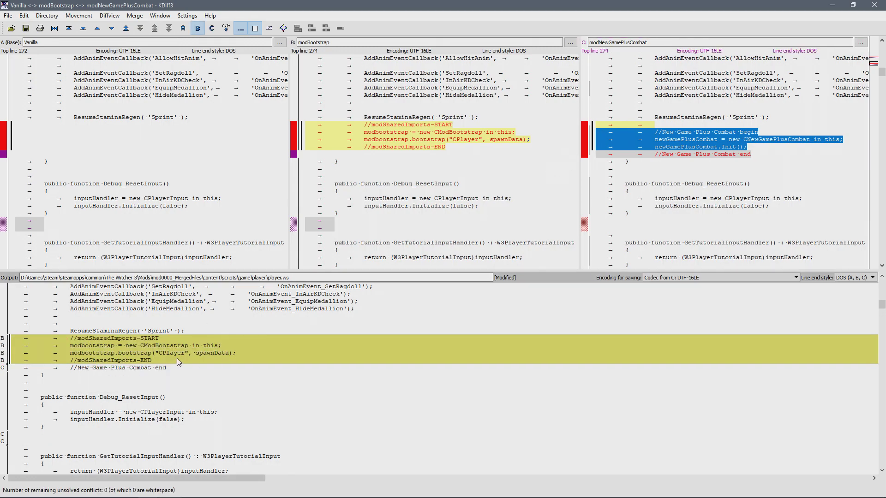
pyautogui.click(165, 357)
pyautogui.press('Return')
pyautogui.hotkey('ctrl', 'v')
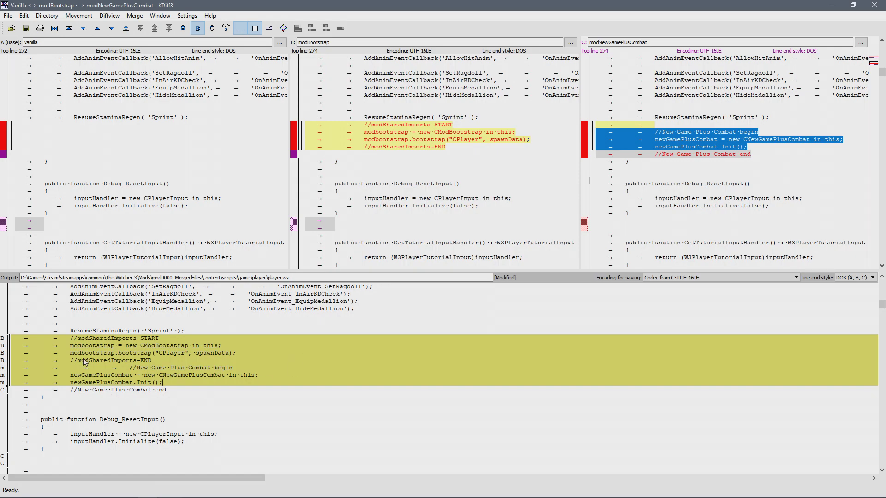
# Align the added New Game Plus Combat begin comment with the surrounding lines, save the player.ws merge and accept the automatically solved merges that follow.
pyautogui.click(131, 368)
pyautogui.press('BackSpace')
pyautogui.press('BackSpace')
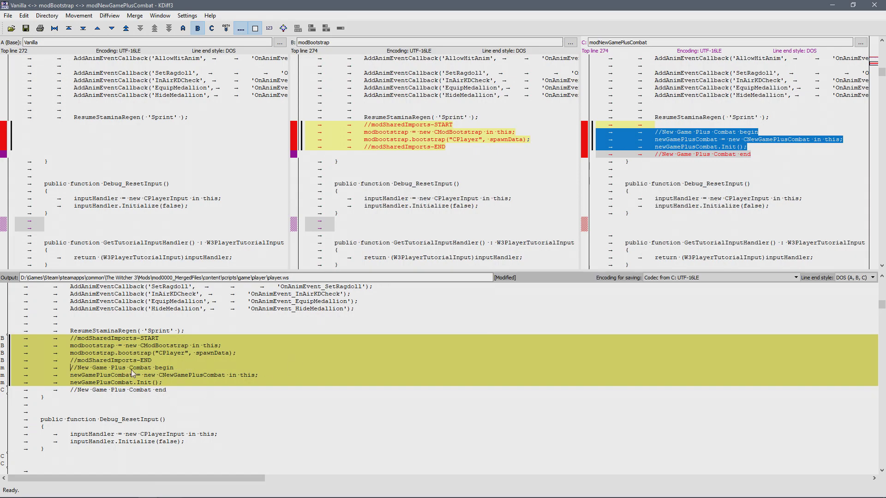
pyautogui.click(875, 5)
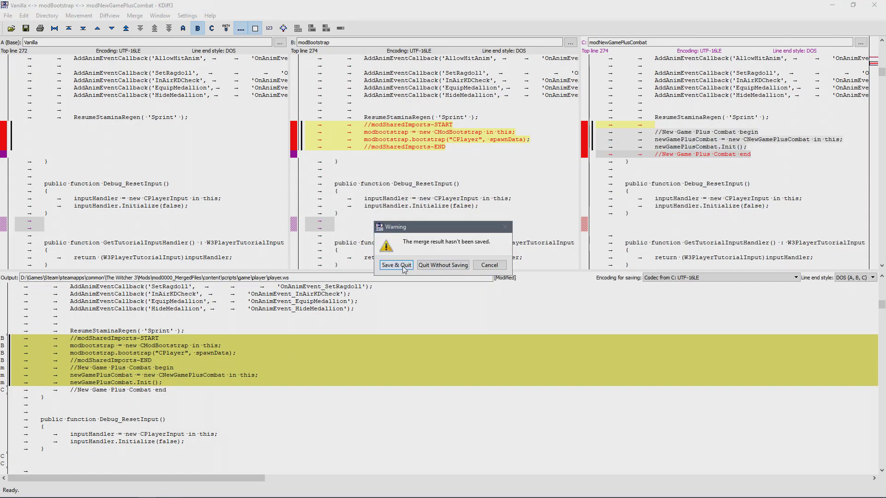
pyautogui.click(402, 265)
pyautogui.click(183, 135)
pyautogui.click(184, 135)
pyautogui.click(183, 135)
pyautogui.click(183, 135)
pyautogui.click(183, 136)
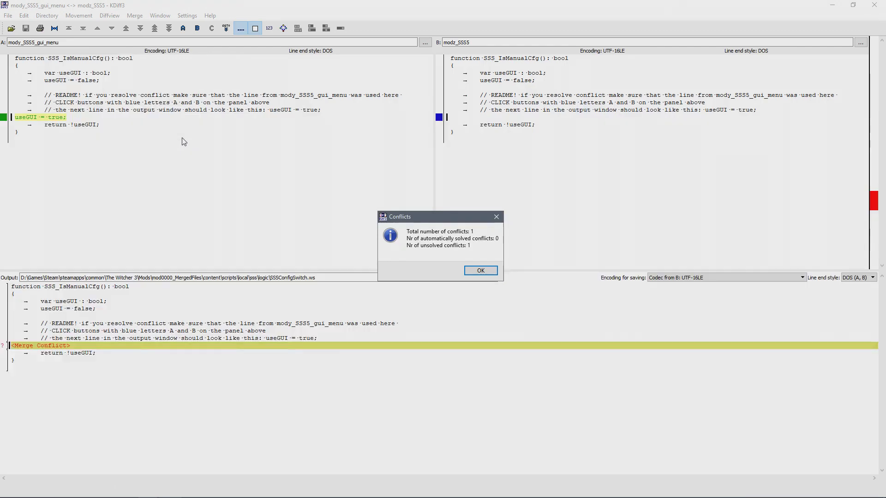
# Resolve the SSSConfigSwitch.ws conflict with the mody_SSS5_gui_menu line useGUI = true and save the merge.
pyautogui.click(491, 277)
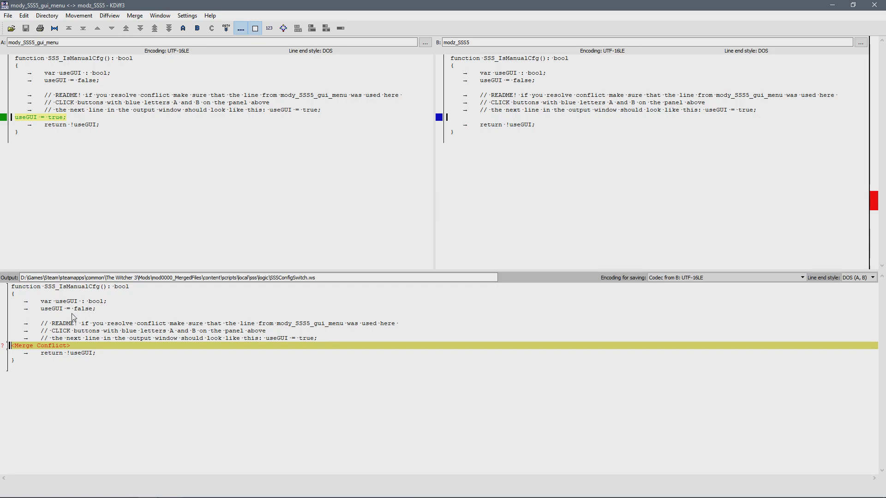
pyautogui.rightClick(49, 345)
pyautogui.click(78, 351)
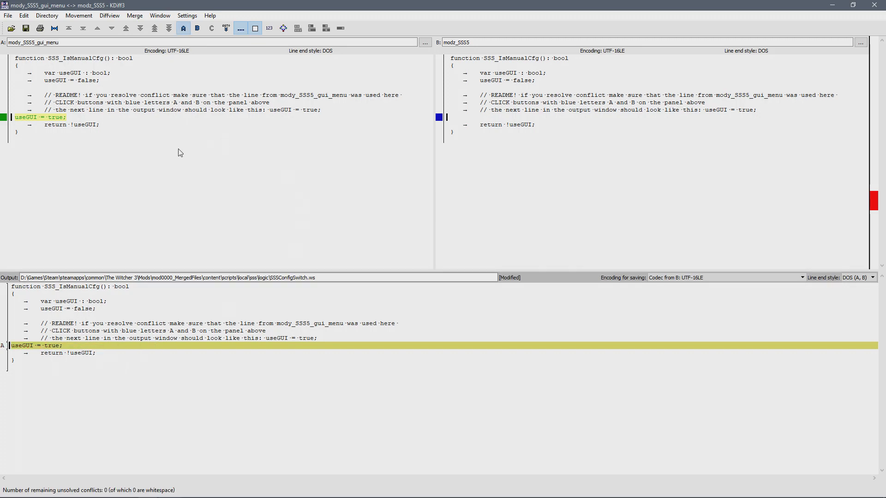
pyautogui.click(874, 5)
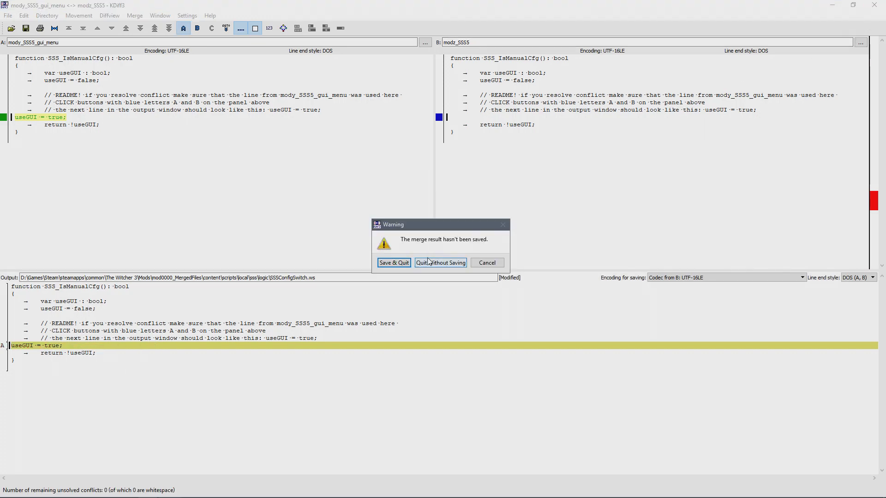
pyautogui.click(389, 265)
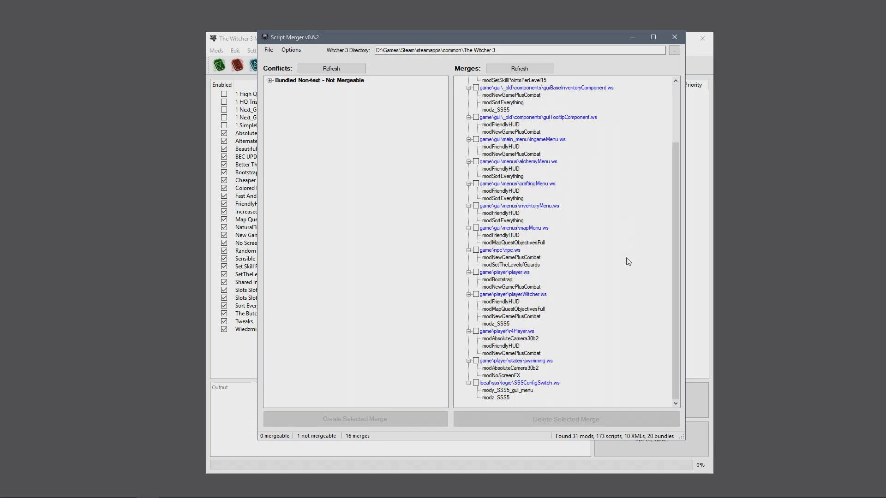
# Close Script Merger, run the game from the Witcher 3 Mod Manager and skip its intro.
pyautogui.click(671, 39)
pyautogui.moveTo(549, 37); pyautogui.dragTo(453, 11)
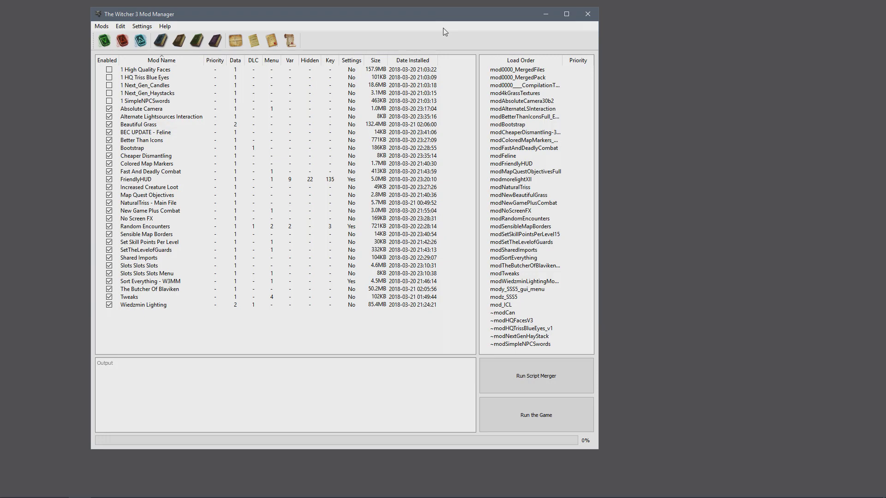
pyautogui.click(538, 413)
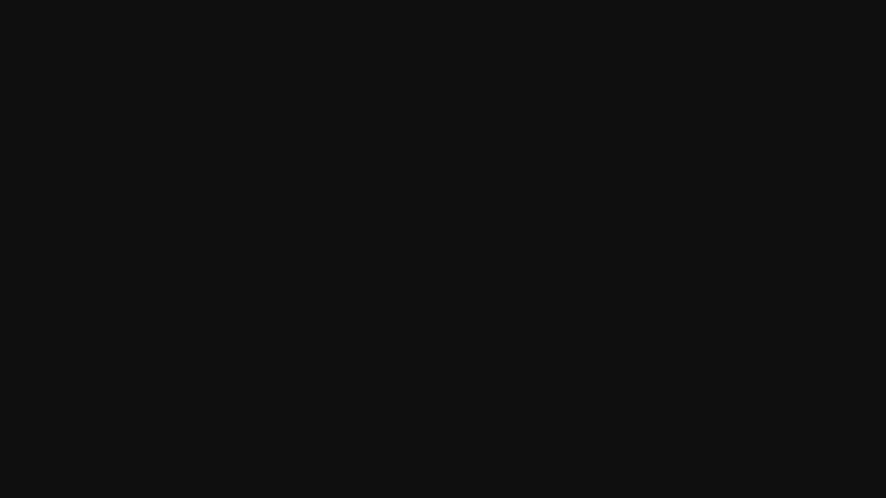
pyautogui.press('space')
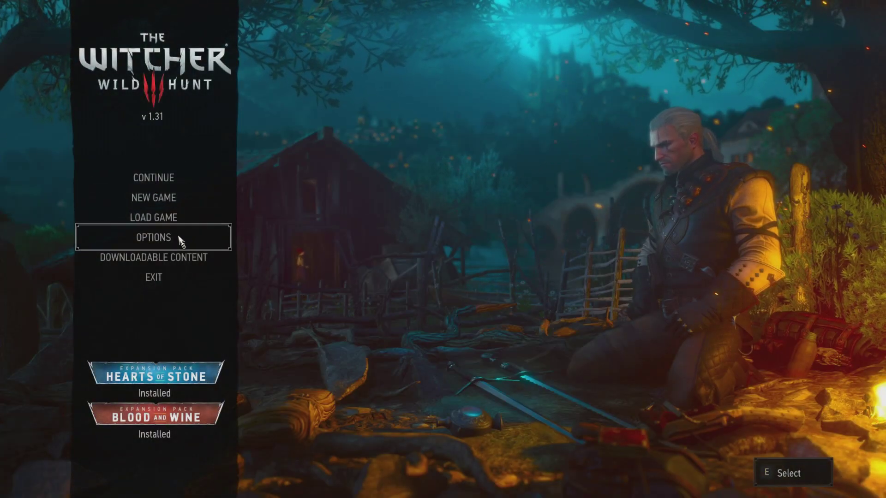
# Check the installed mods listed in the game's options, including Set Skill Points Per Level, and exit the game.
pyautogui.click(203, 237)
pyautogui.click(169, 317)
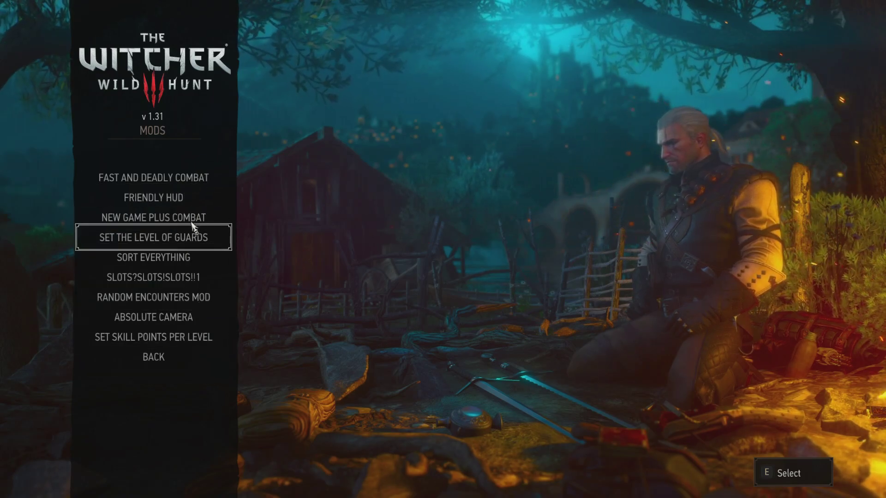
pyautogui.click(184, 343)
pyautogui.click(160, 358)
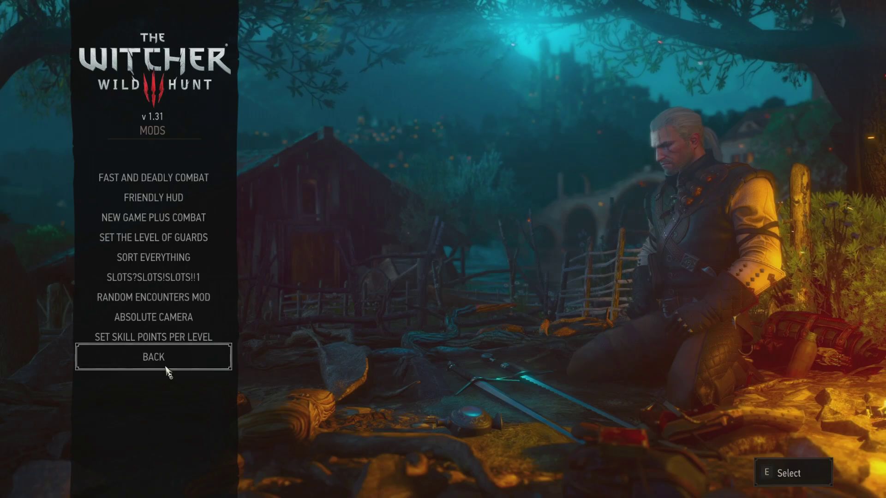
pyautogui.click(166, 365)
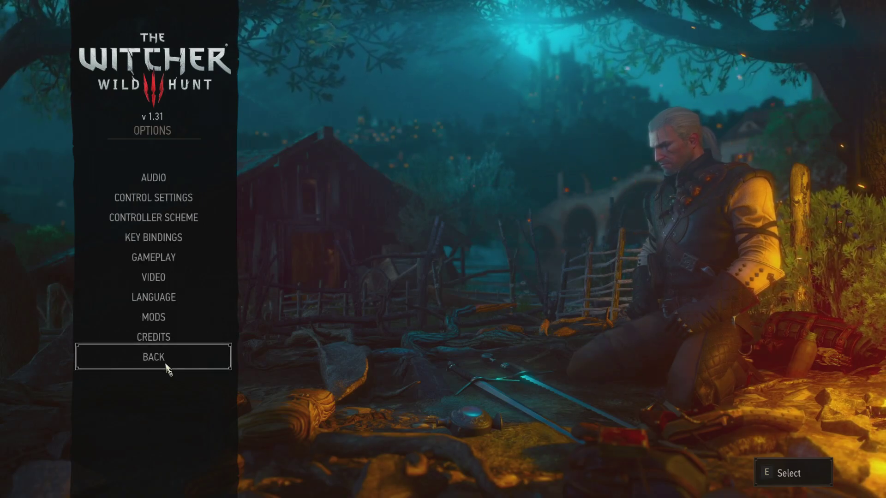
pyautogui.click(165, 365)
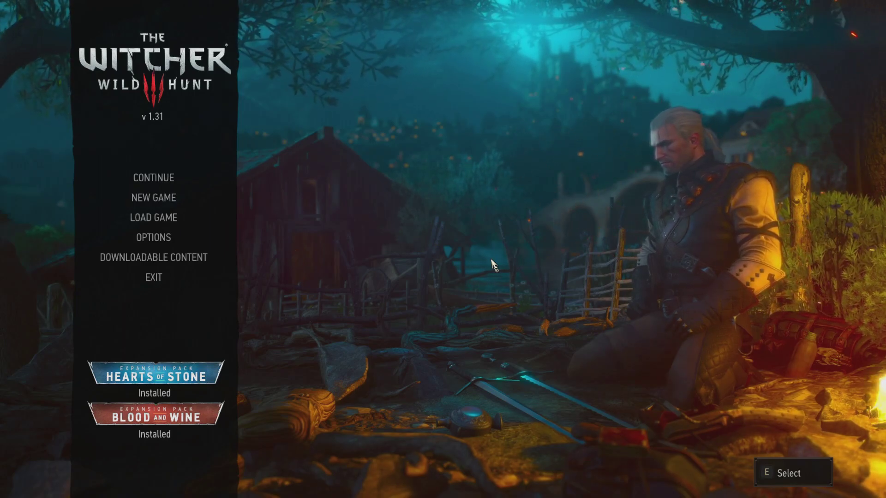
pyautogui.click(173, 296)
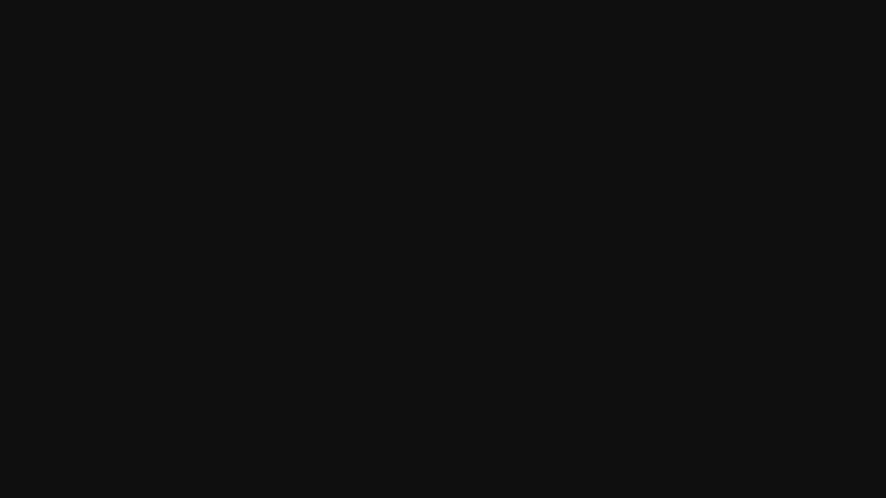
# Look through the running processes in Task Manager, including the options for a Steam Client WebHelper process, and close it.
pyautogui.moveTo(324, 21); pyautogui.dragTo(546, 35)
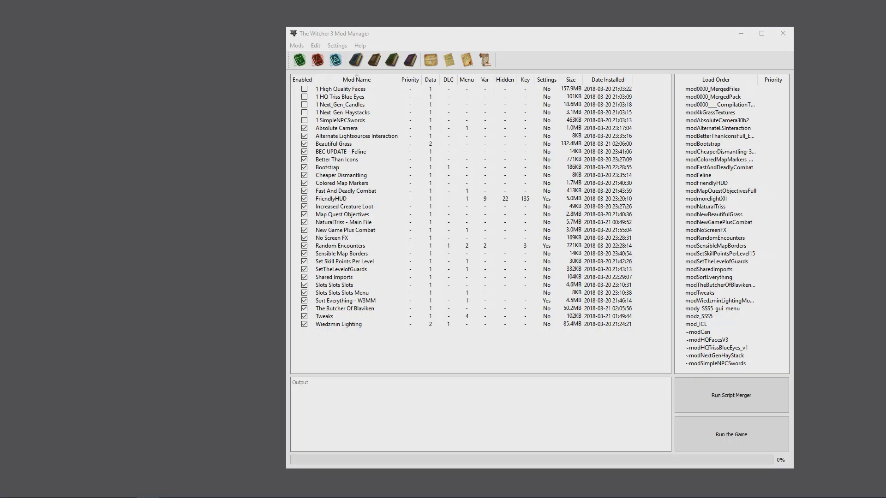
pyautogui.hotkey('ctrl', 'shift', 'Escape')
pyautogui.scroll(-4, 364, 231)
pyautogui.scroll(-8, 353, 236)
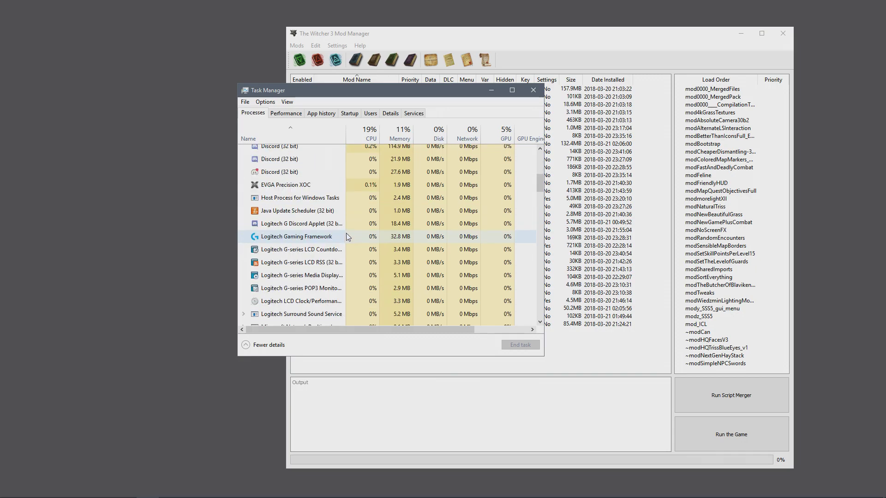
pyautogui.scroll(-5, 323, 252)
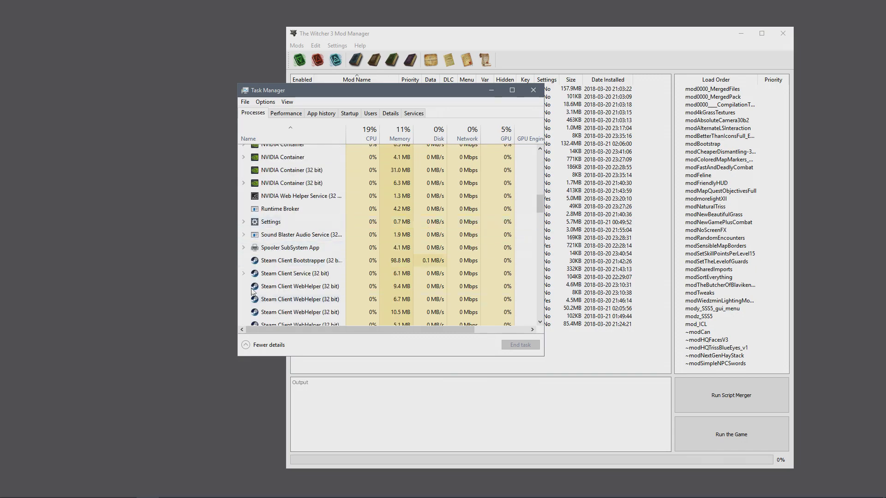
pyautogui.scroll(1, 332, 261)
pyautogui.rightClick(299, 205)
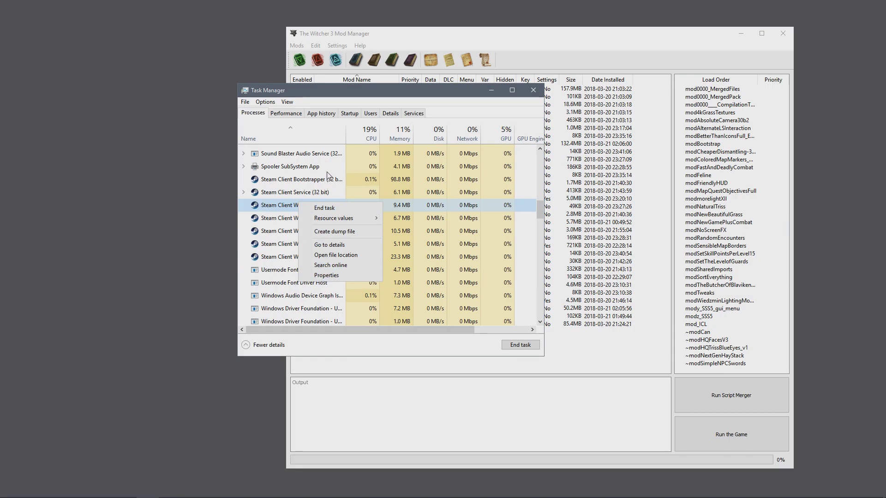
pyautogui.click(326, 276)
pyautogui.click(533, 91)
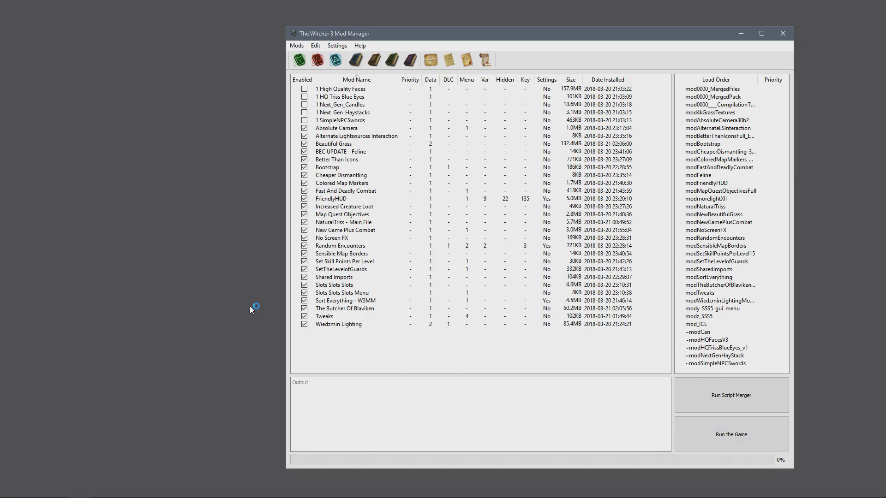
# Switch to The Witcher 3, start a fresh game on Just the Story! with the Witcher 2 save simulation on, and skip the opening cinematic.
pyautogui.click(473, 286)
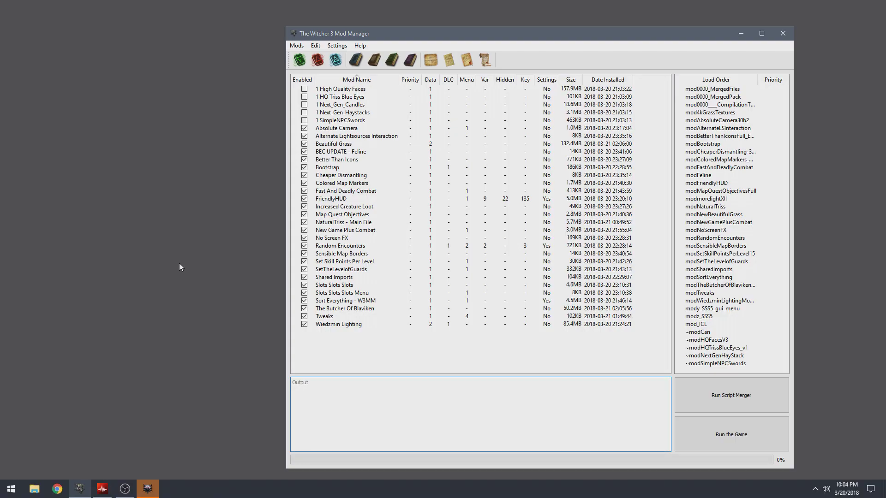
pyautogui.click(148, 490)
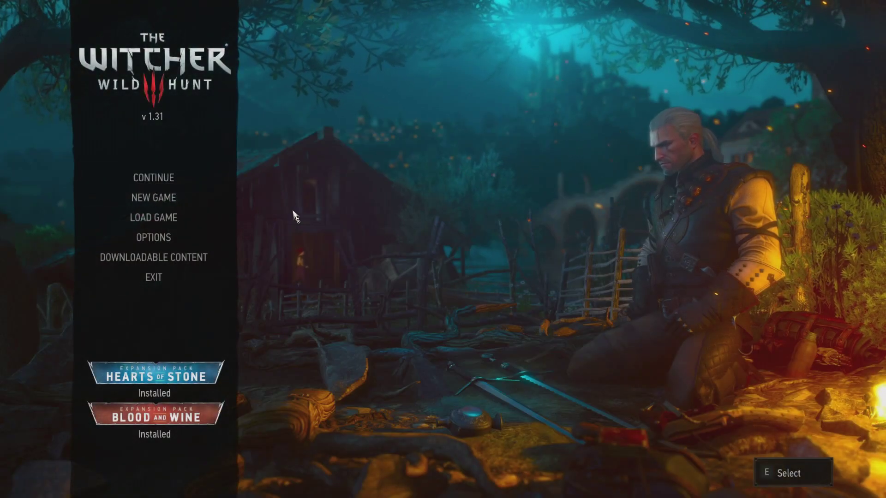
pyautogui.click(178, 203)
pyautogui.click(152, 181)
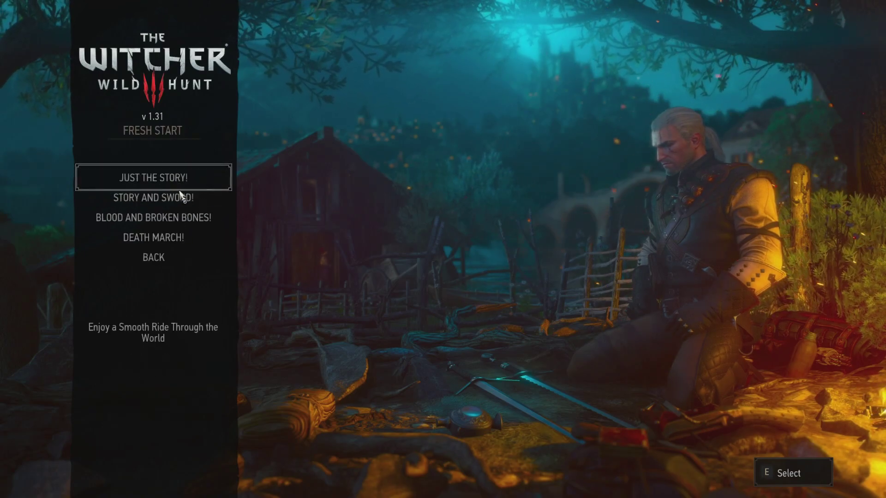
pyautogui.click(152, 182)
pyautogui.click(148, 192)
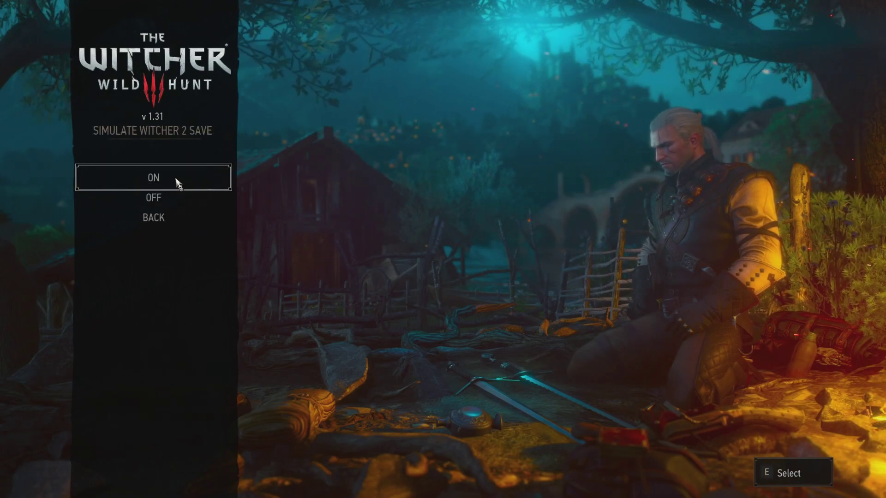
pyautogui.click(178, 181)
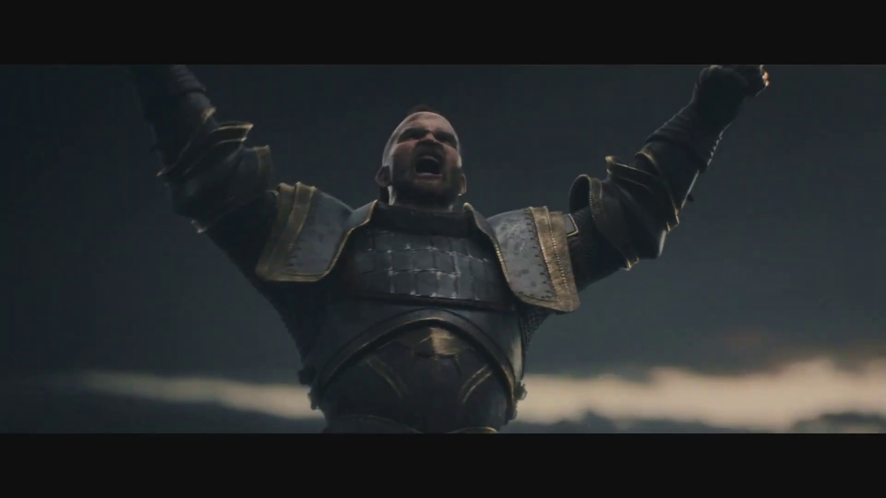
pyautogui.press('space')
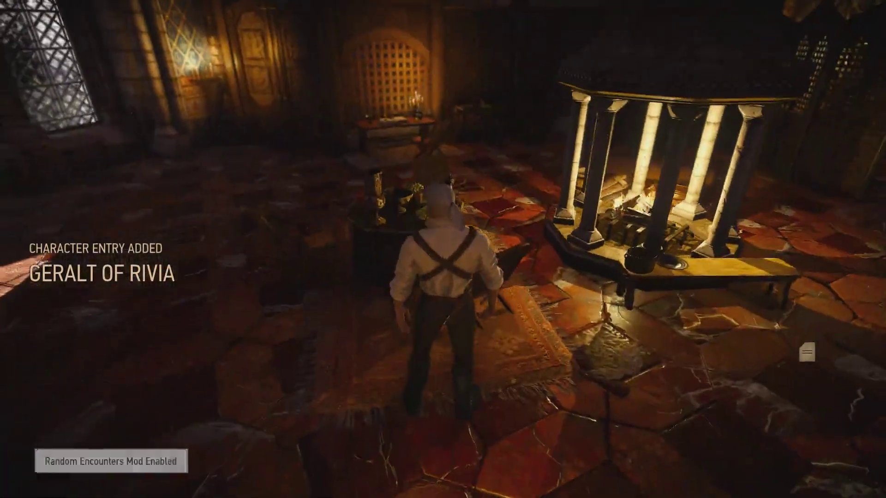
# Exit the newly started game from its pause screen and confirm quitting without saving.
pyautogui.press('Escape')
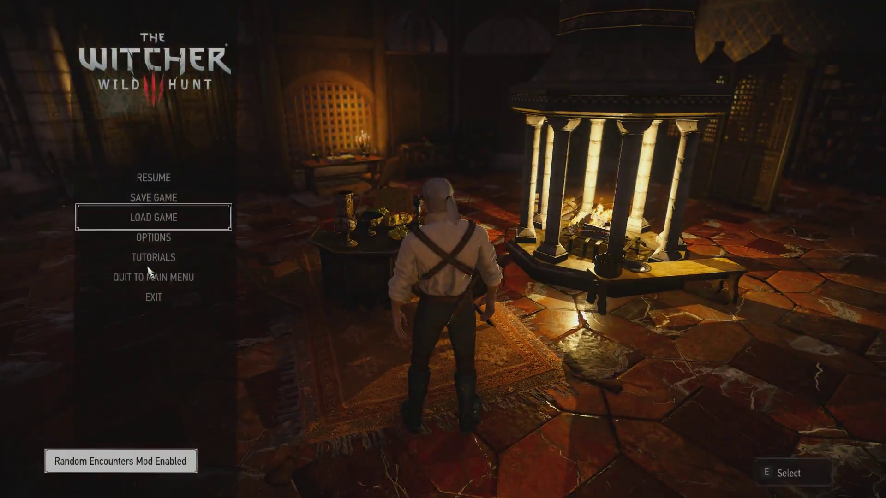
pyautogui.click(161, 303)
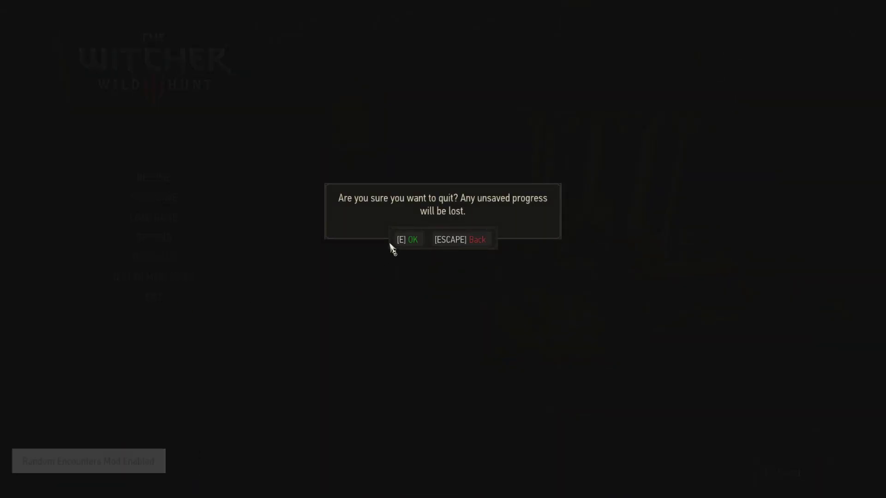
pyautogui.click(410, 240)
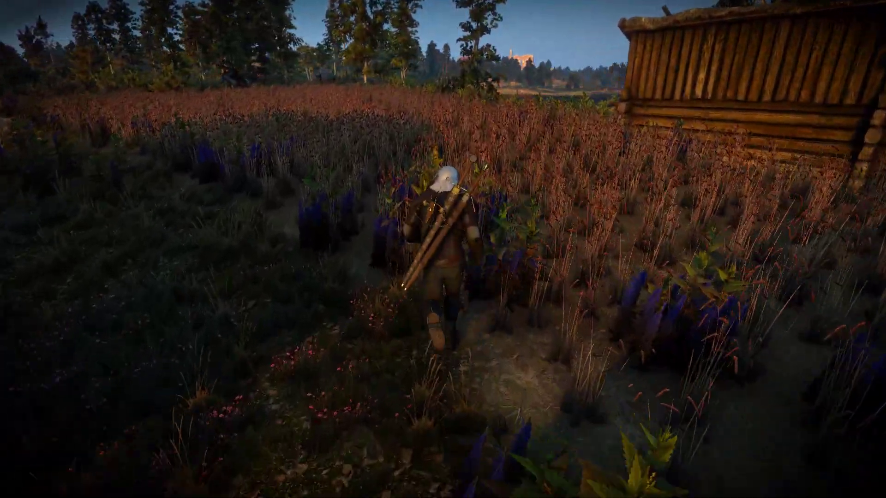
pyautogui.press('w')
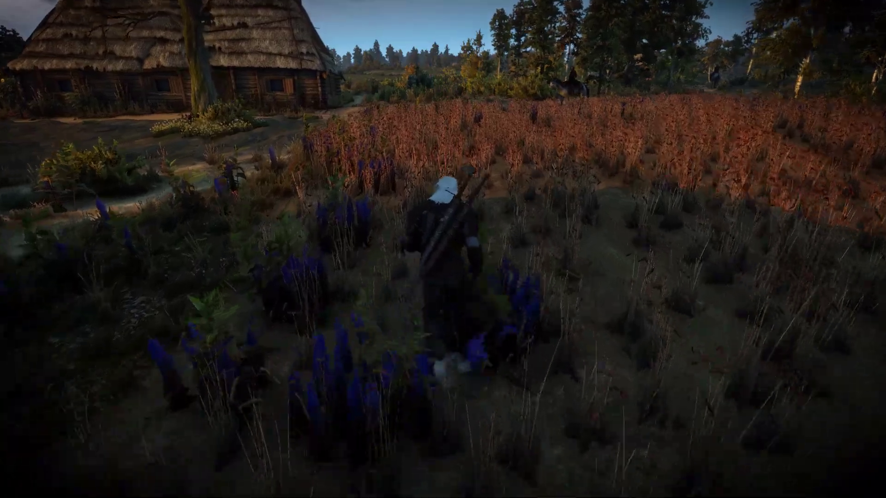